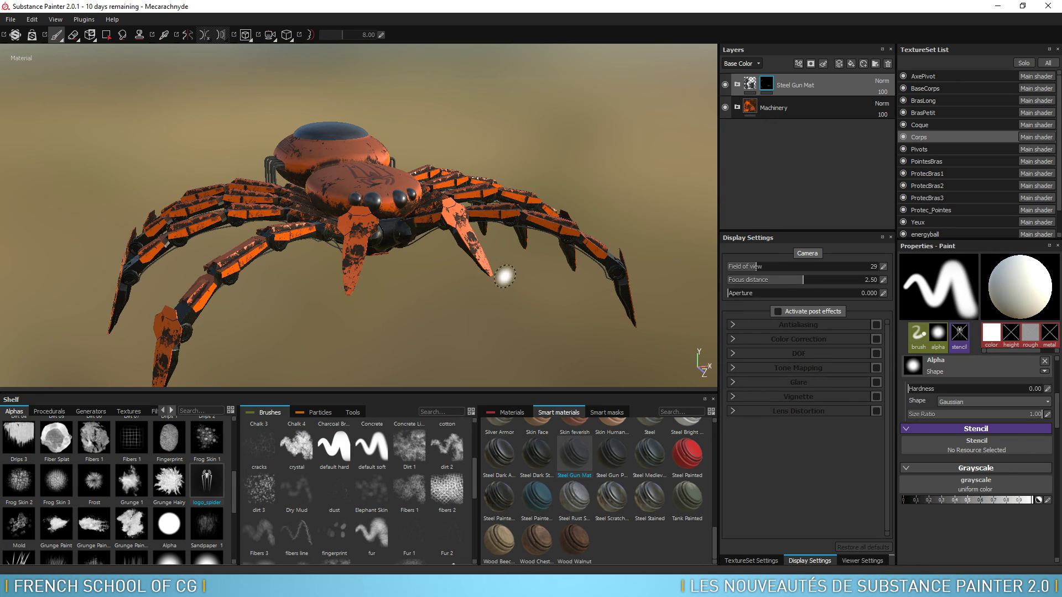
# - Activate post effects for the viewport and enable antialiasing
pyautogui.click(778, 312)
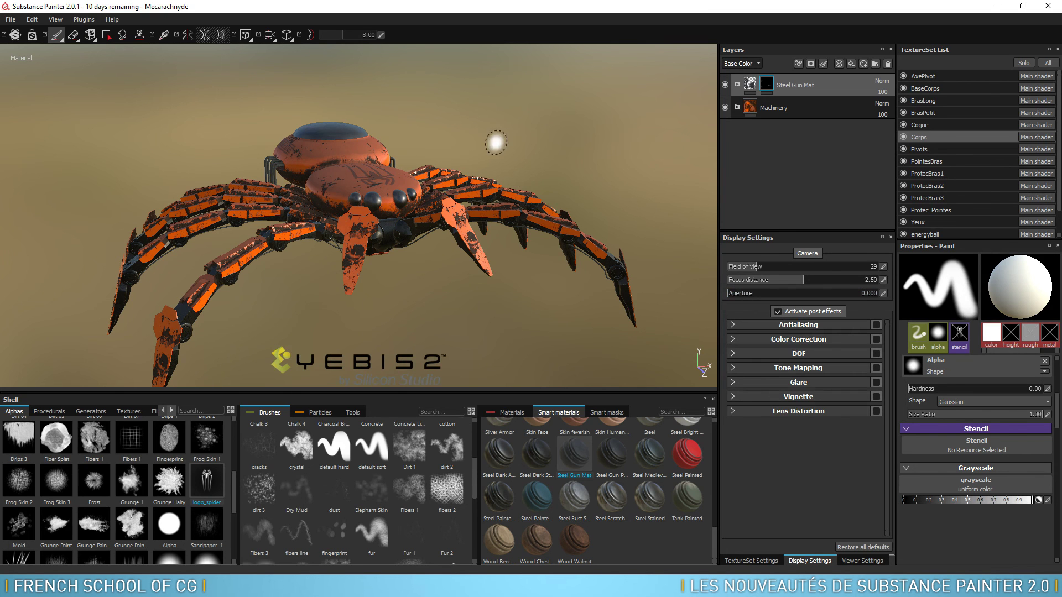
pyautogui.click(877, 326)
pyautogui.scroll(5, 465, 350)
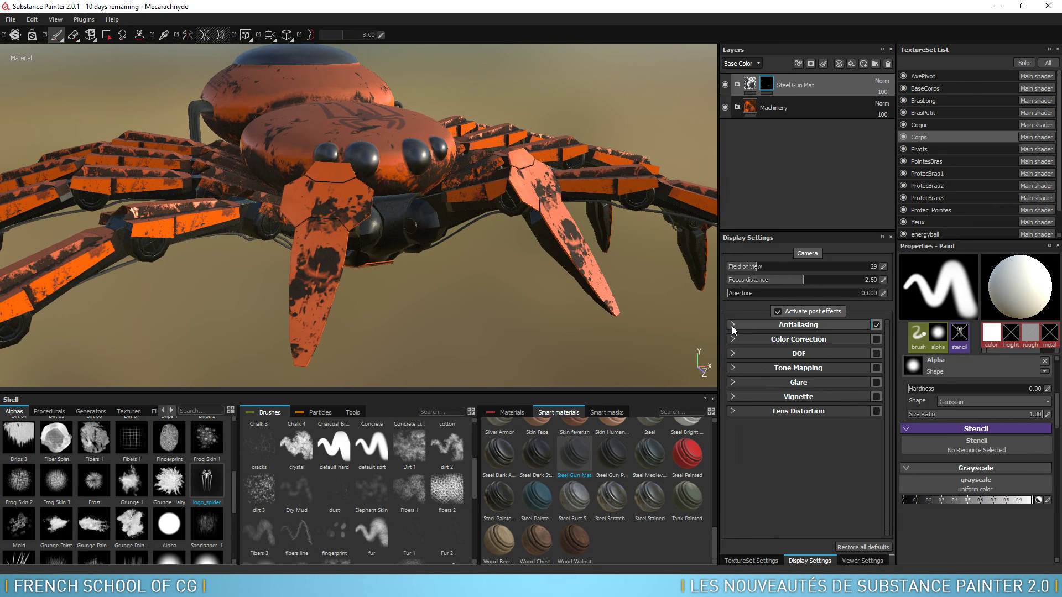
pyautogui.click(736, 327)
# - Enable color correction with saturation 0.91, contrast 0.96, brightness 1.07, bias -0.01 and a white balance temperature of 5500 K
pyautogui.click(732, 352)
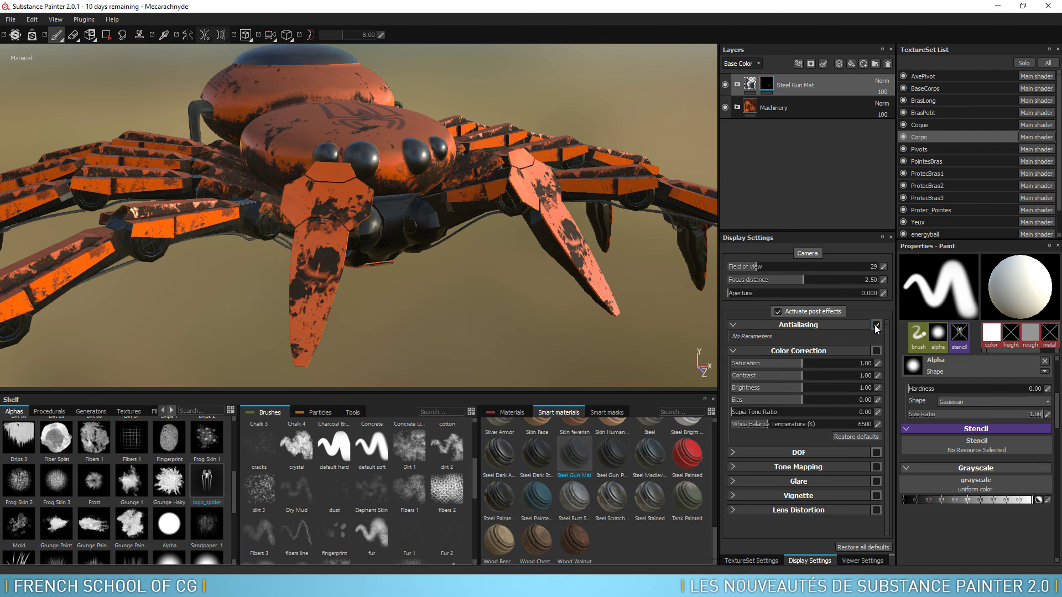
pyautogui.click(876, 351)
pyautogui.moveTo(802, 363); pyautogui.dragTo(772, 427)
pyautogui.click(878, 424)
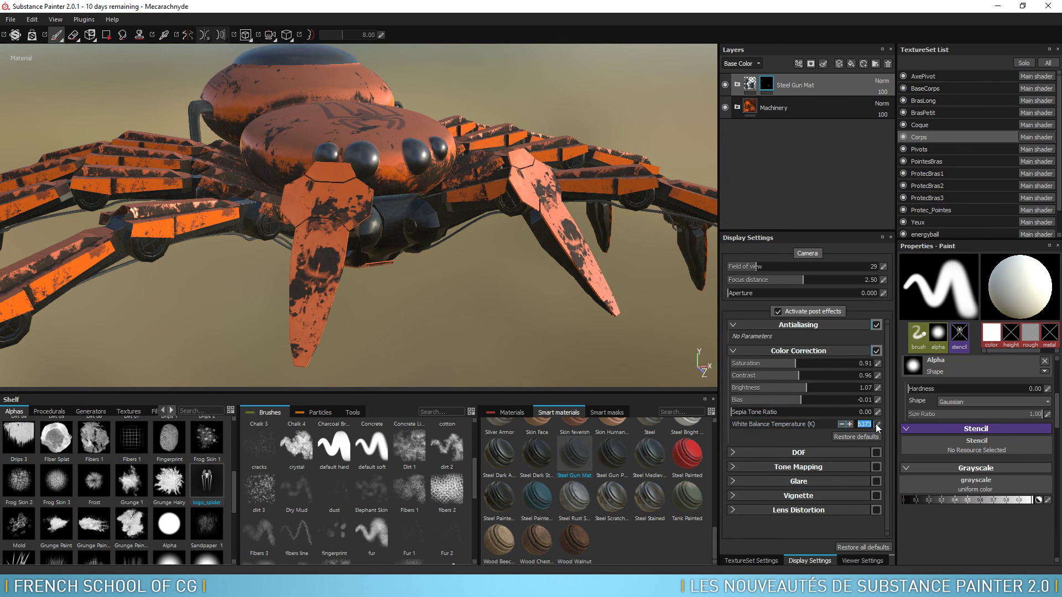
pyautogui.write('5500')
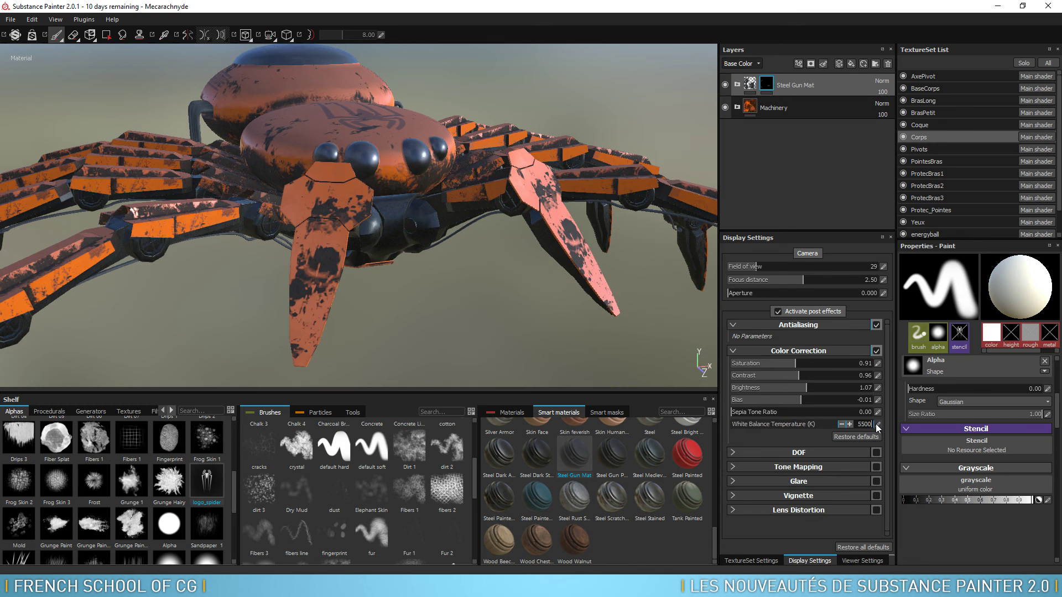
pyautogui.press('Return')
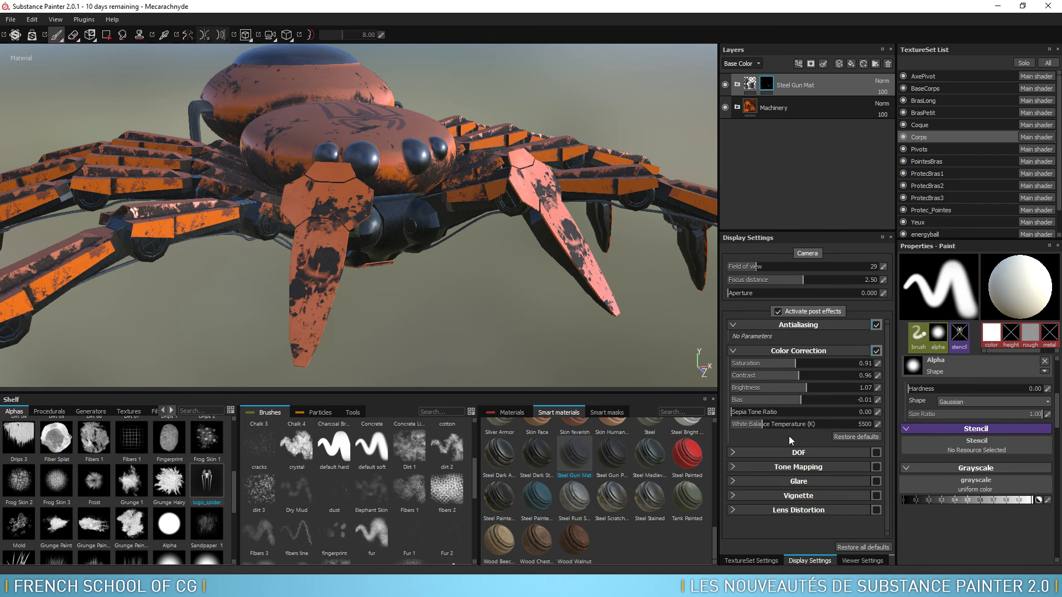
# - Enable depth of field with an aperture of 0.026 and focus the camera on the spider's eyes
pyautogui.click(735, 452)
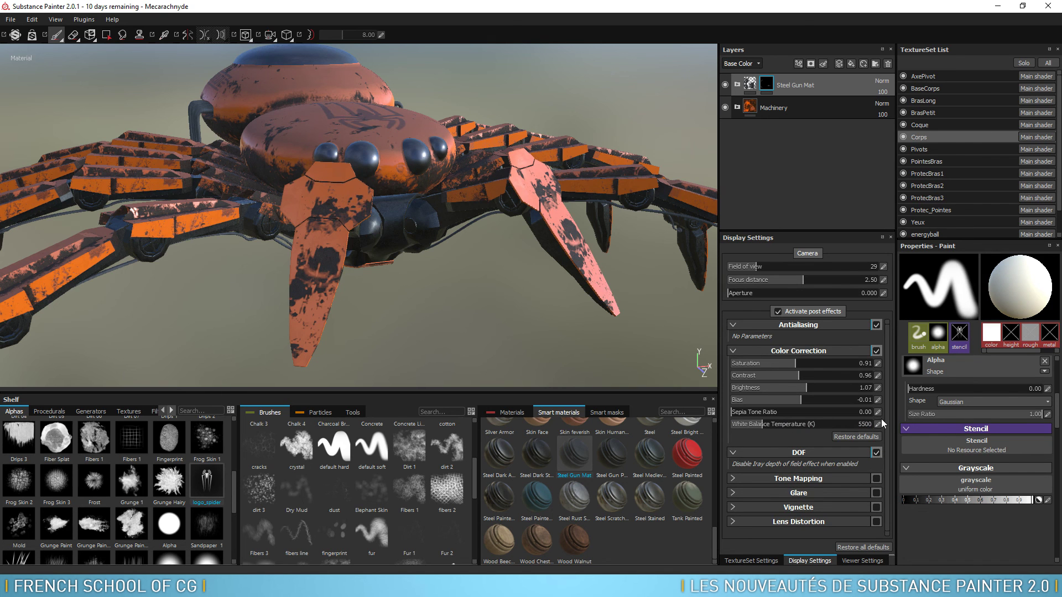
pyautogui.click(740, 293)
pyautogui.moveTo(739, 295); pyautogui.dragTo(751, 294)
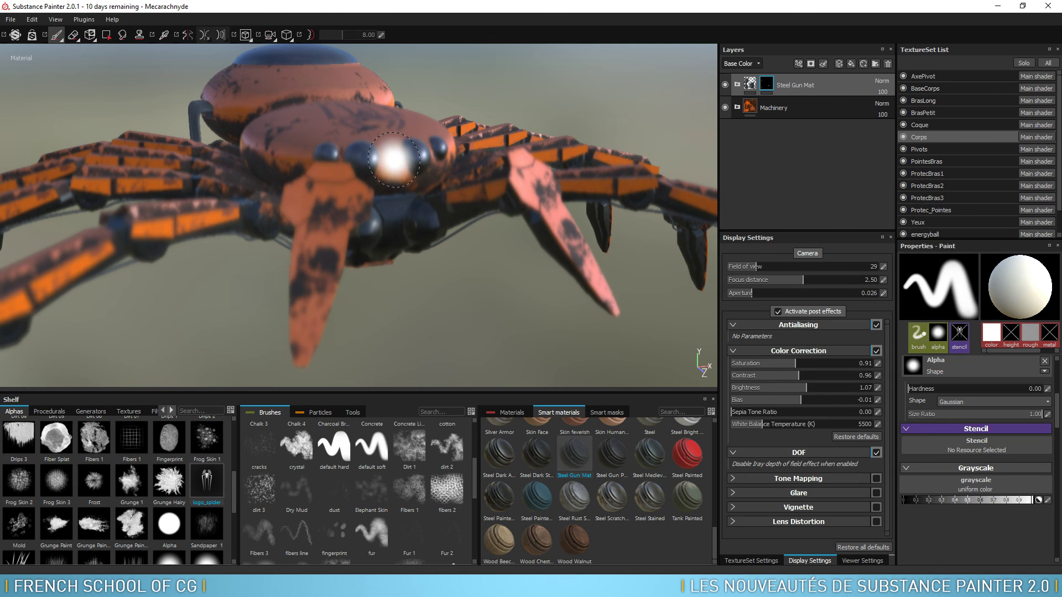
pyautogui.press('alt')
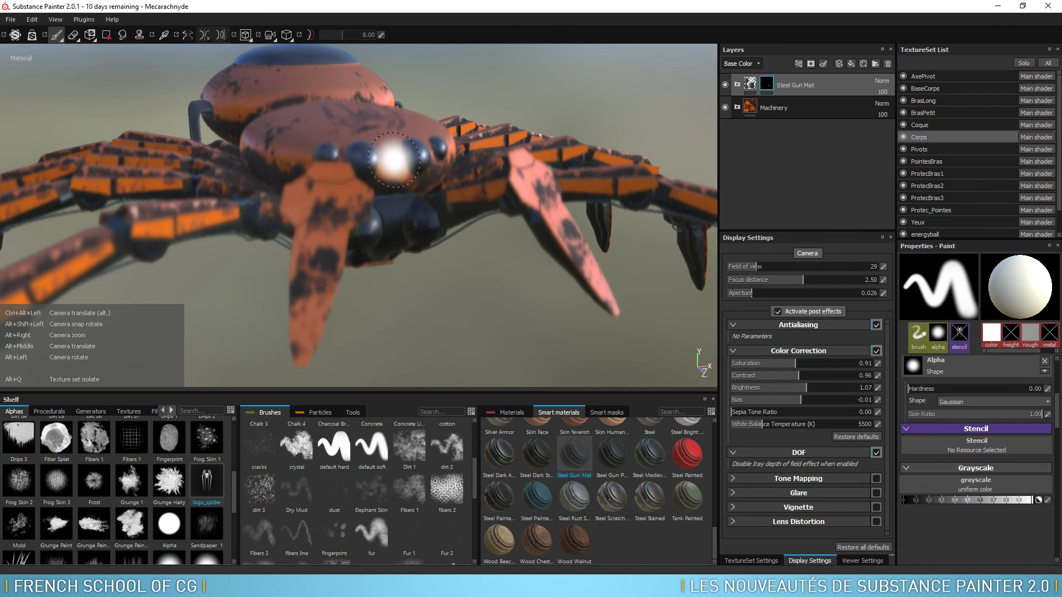
pyautogui.keyDown('alt'); pyautogui.moveTo(394, 160); pyautogui.dragTo(393, 156); pyautogui.keyUp('alt')
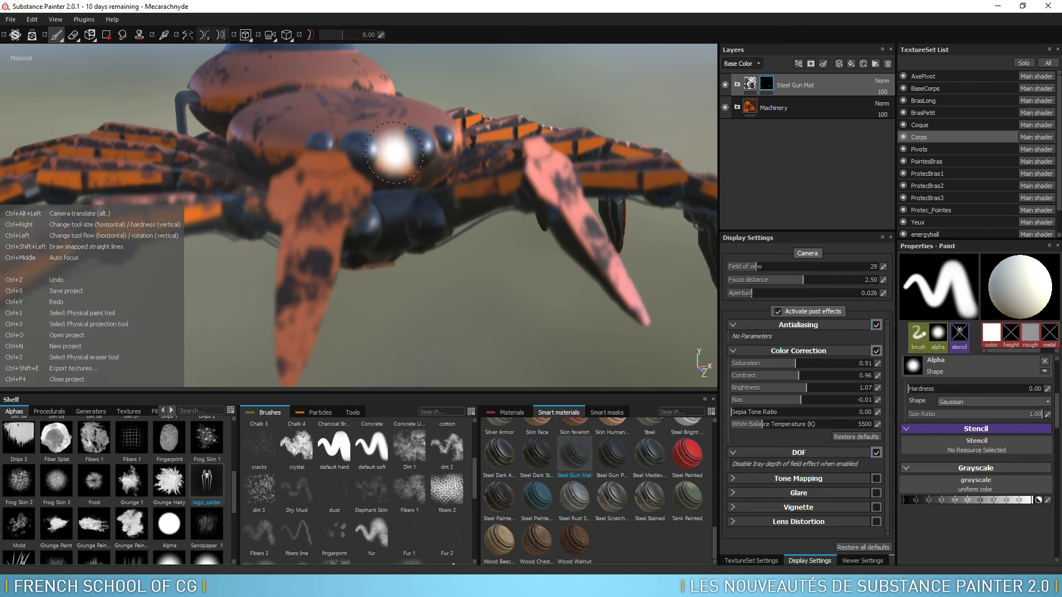
pyautogui.keyDown('alt'); pyautogui.click(394, 154); pyautogui.keyUp('alt')
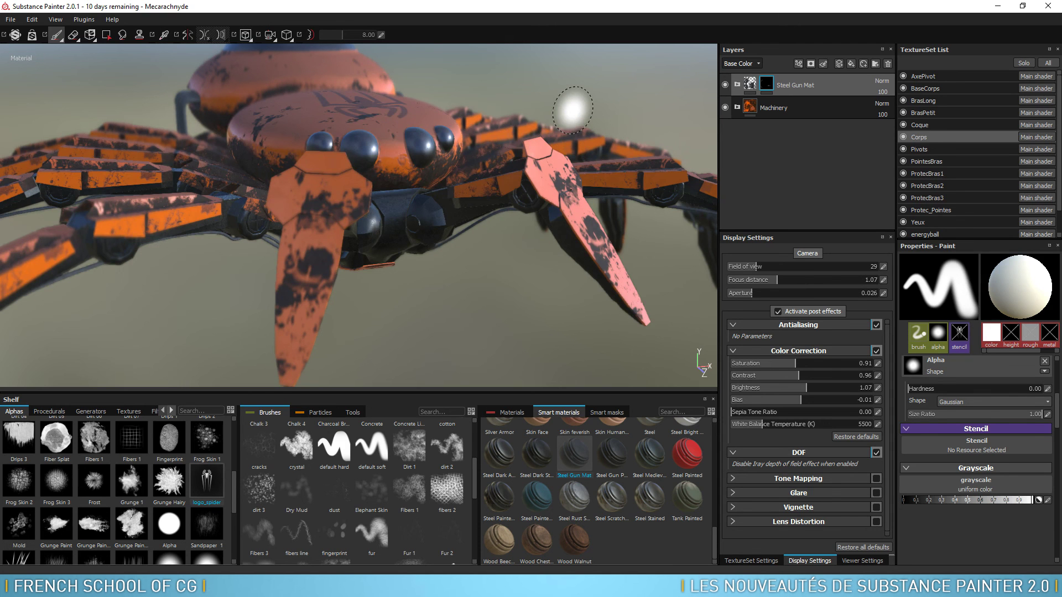
# - Enable the tone mapping effect and show its parameters
pyautogui.click(745, 484)
pyautogui.click(877, 441)
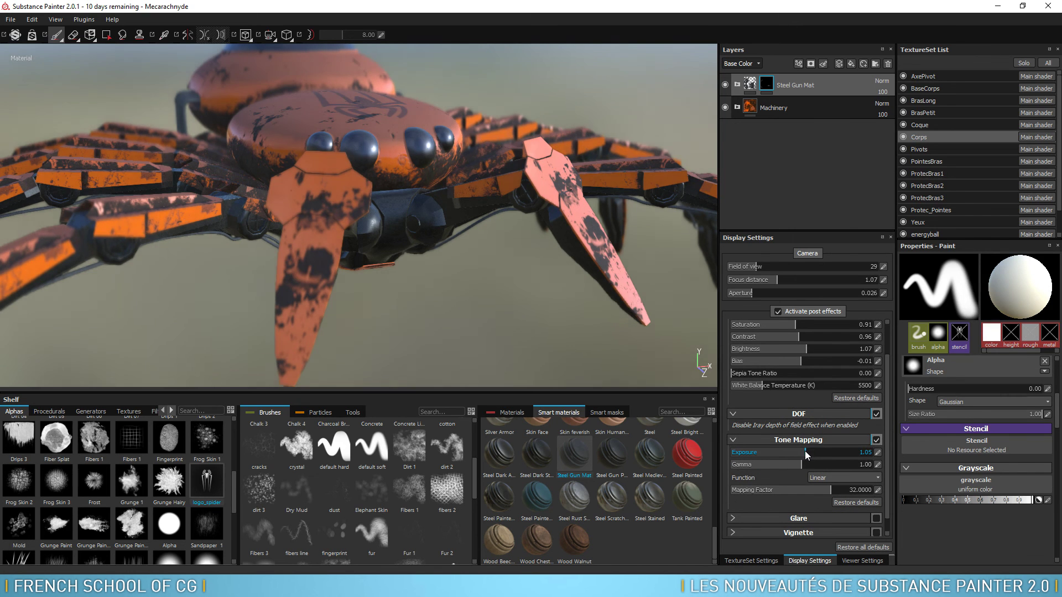
# - Try the Reinhard tone mapping function with exposure 1.26 and gamma 1.09
pyautogui.moveTo(806, 454); pyautogui.dragTo(811, 453)
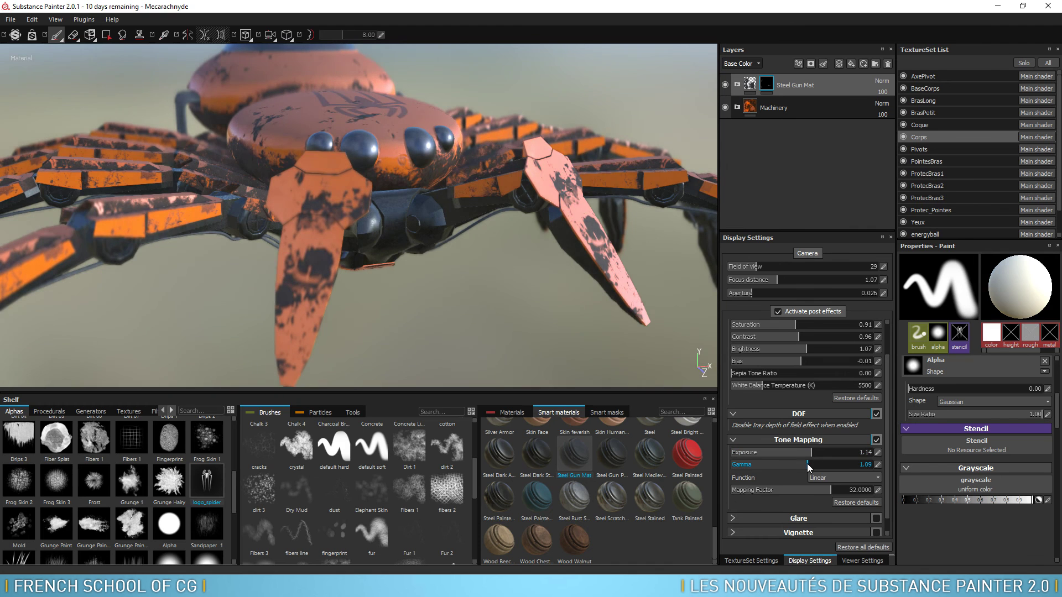
pyautogui.click(849, 478)
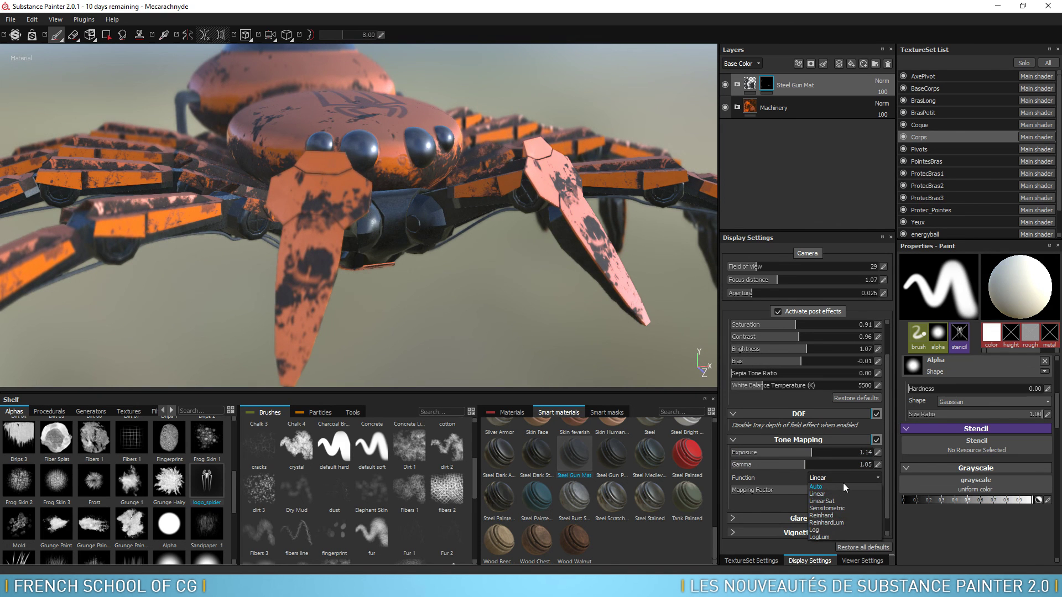
pyautogui.click(838, 515)
pyautogui.moveTo(837, 465)
pyautogui.mouseDown()
pyautogui.moveTo(800, 463)
pyautogui.moveTo(822, 462)
pyautogui.mouseUp()
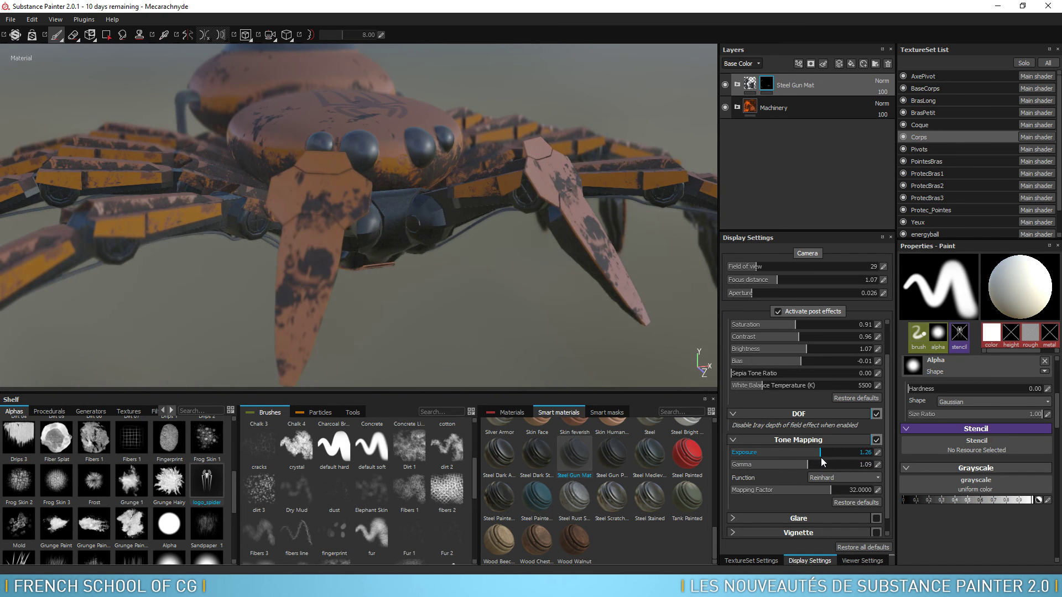
# - Try the Auto tone mapping function with a mapping factor of about 22.74, and restore the tone mapping defaults
pyautogui.click(848, 477)
pyautogui.click(835, 531)
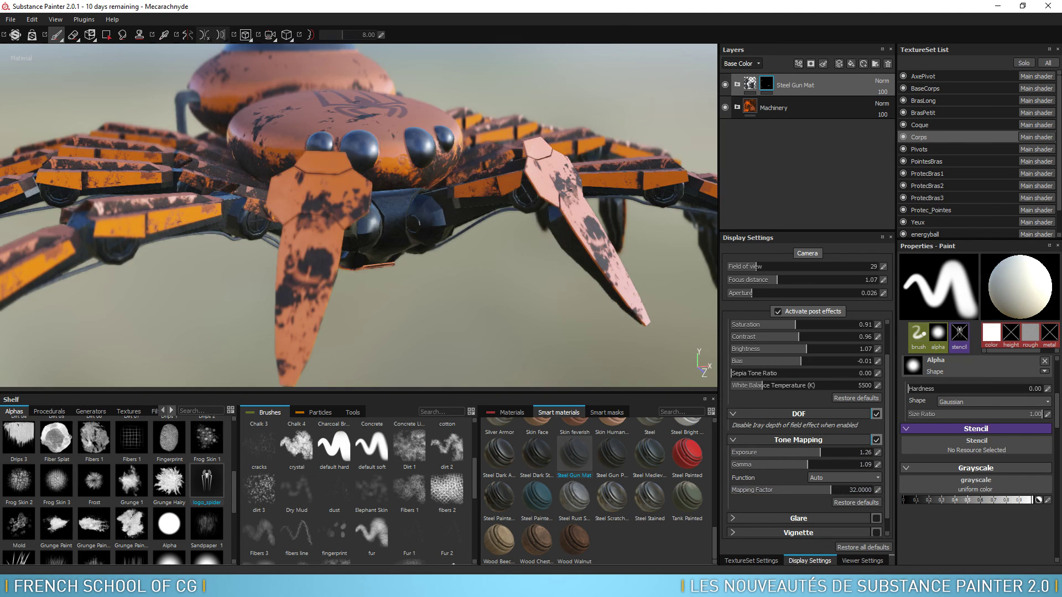
pyautogui.click(839, 477)
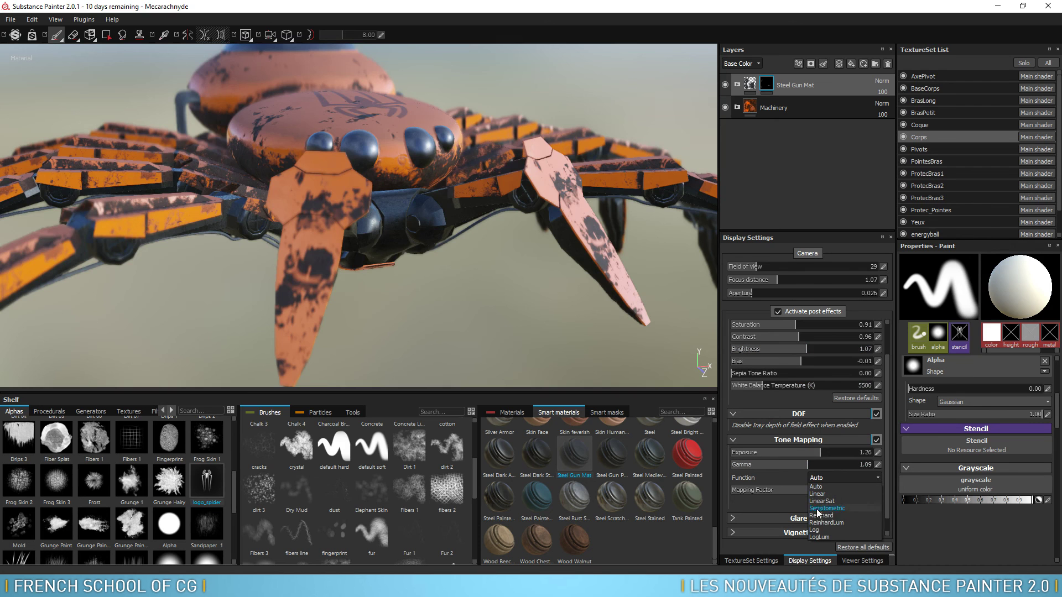
pyautogui.click(824, 491)
pyautogui.moveTo(823, 491)
pyautogui.mouseDown()
pyautogui.moveTo(852, 491)
pyautogui.moveTo(813, 490)
pyautogui.mouseUp()
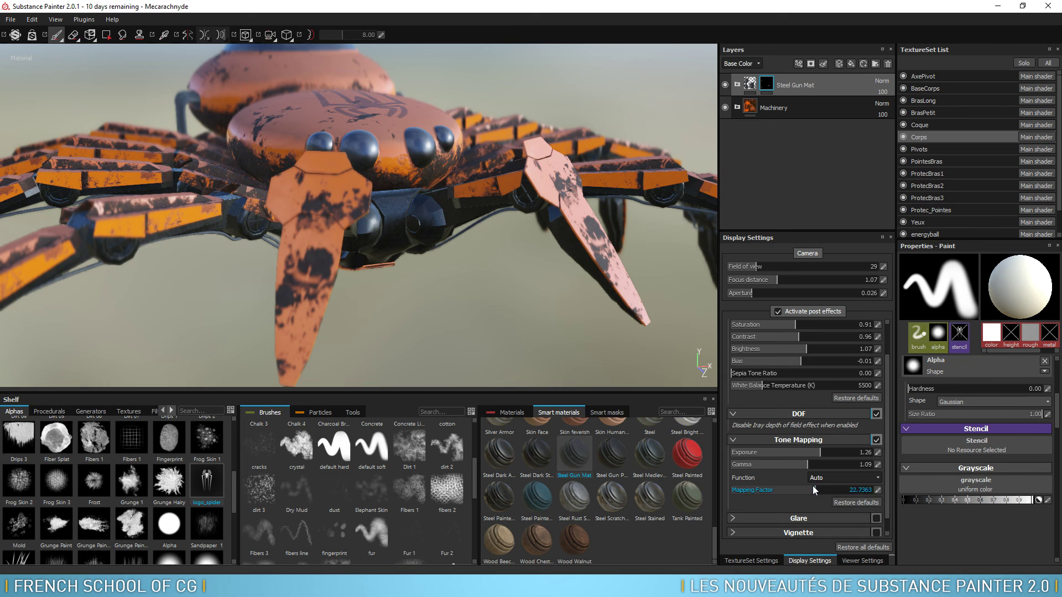
pyautogui.click(855, 503)
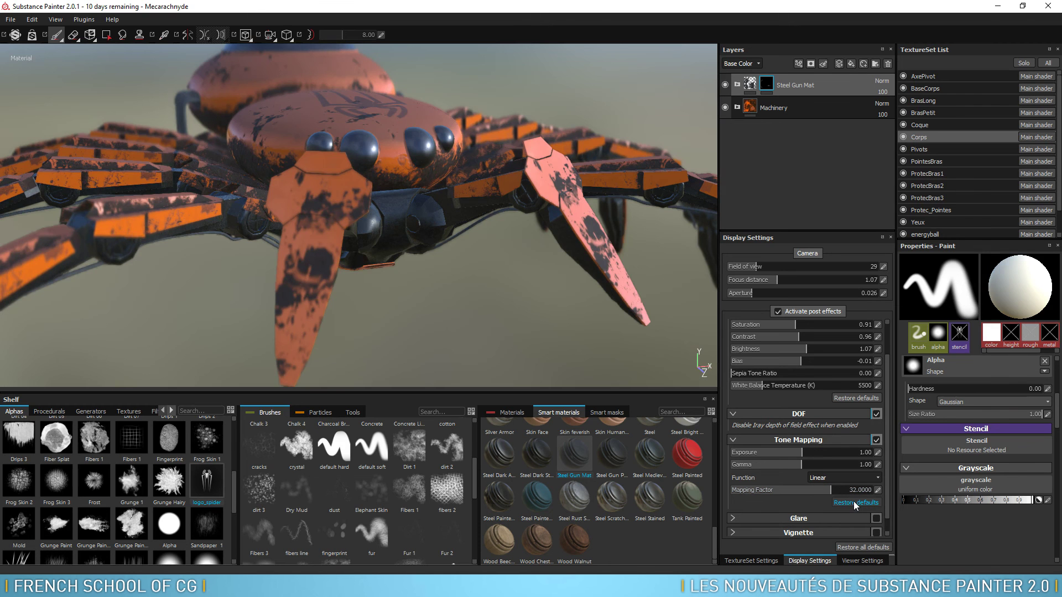
# - Enable glare with luminance 1.79, threshold 0.16 and remap factor 0.98, and check it from a more frontal view
pyautogui.click(876, 518)
pyautogui.scroll(-1, 887, 501)
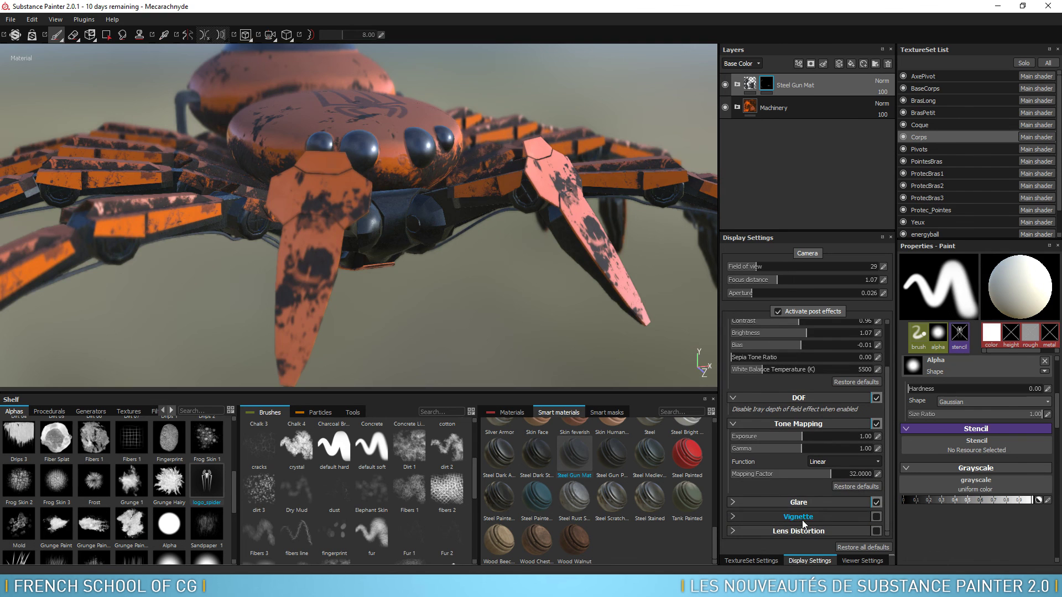
pyautogui.click(733, 501)
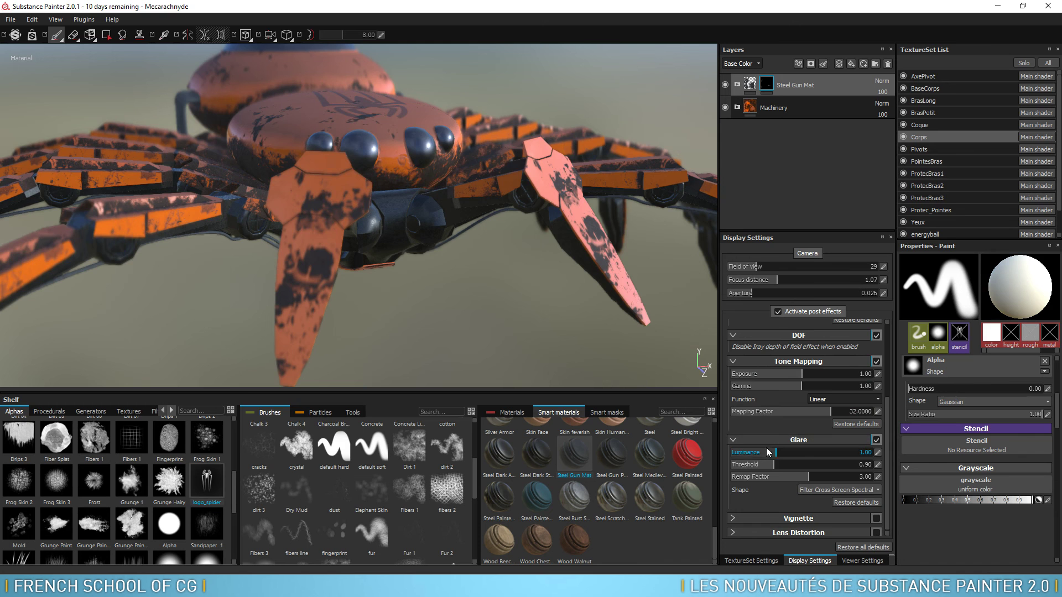
pyautogui.moveTo(772, 466)
pyautogui.mouseDown()
pyautogui.moveTo(748, 466)
pyautogui.moveTo(790, 453)
pyautogui.moveTo(784, 476)
pyautogui.moveTo(814, 476)
pyautogui.moveTo(776, 472)
pyautogui.mouseUp()
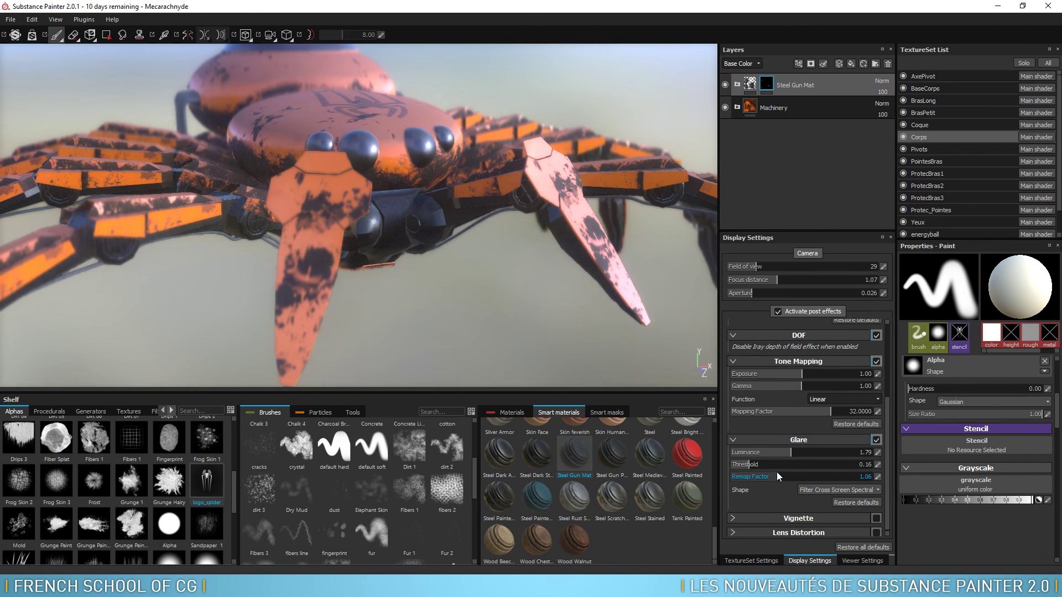
pyautogui.keyDown('shift'); pyautogui.moveTo(557, 297); pyautogui.dragTo(518, 292, button='right'); pyautogui.keyUp('shift')
pyautogui.keyDown('alt'); pyautogui.moveTo(517, 292); pyautogui.dragTo(489, 290); pyautogui.keyUp('alt')
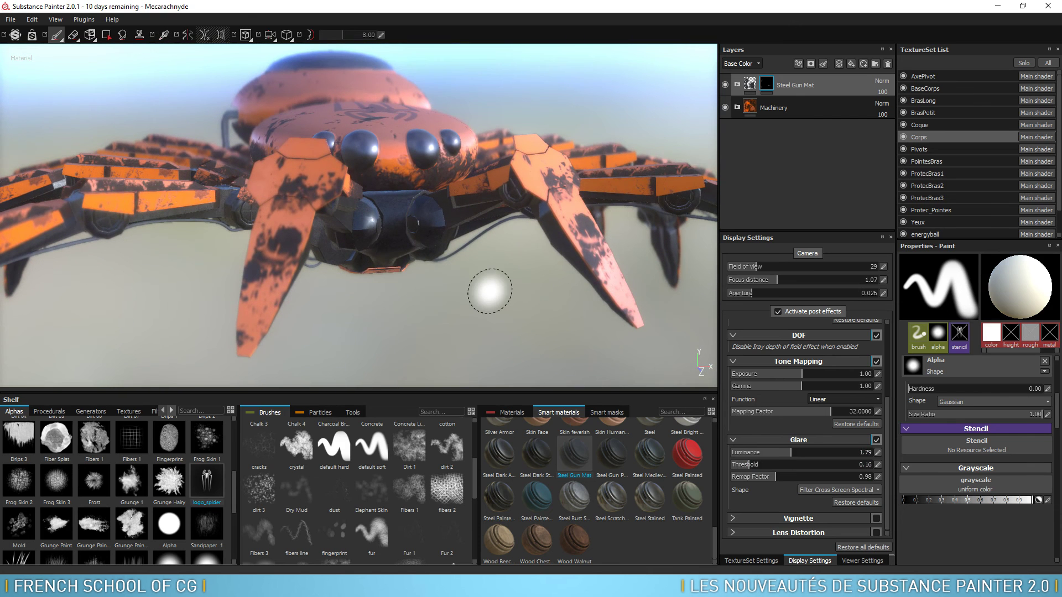
# - Enable the vignette with a strength of 0.31 and look over the lens distortion parameters without enabling them
pyautogui.click(876, 518)
pyautogui.click(731, 517)
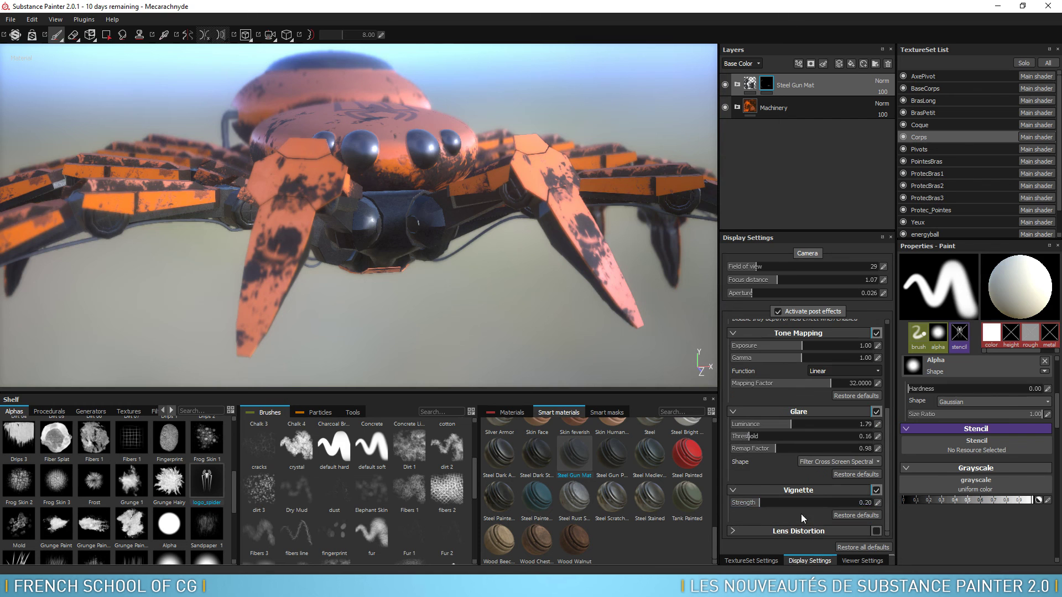
pyautogui.moveTo(760, 502); pyautogui.dragTo(776, 504)
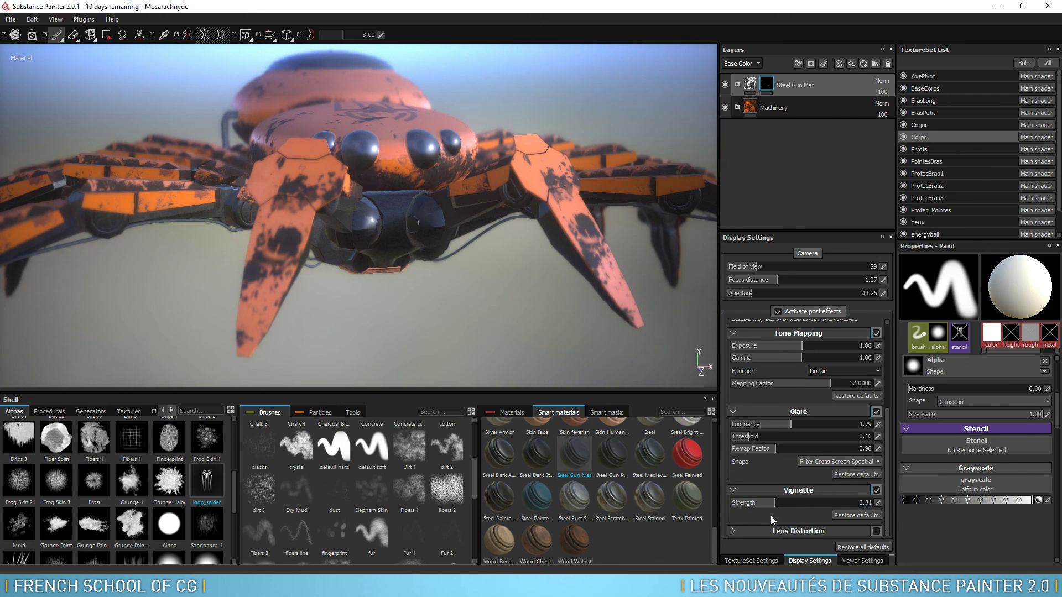
pyautogui.click(732, 530)
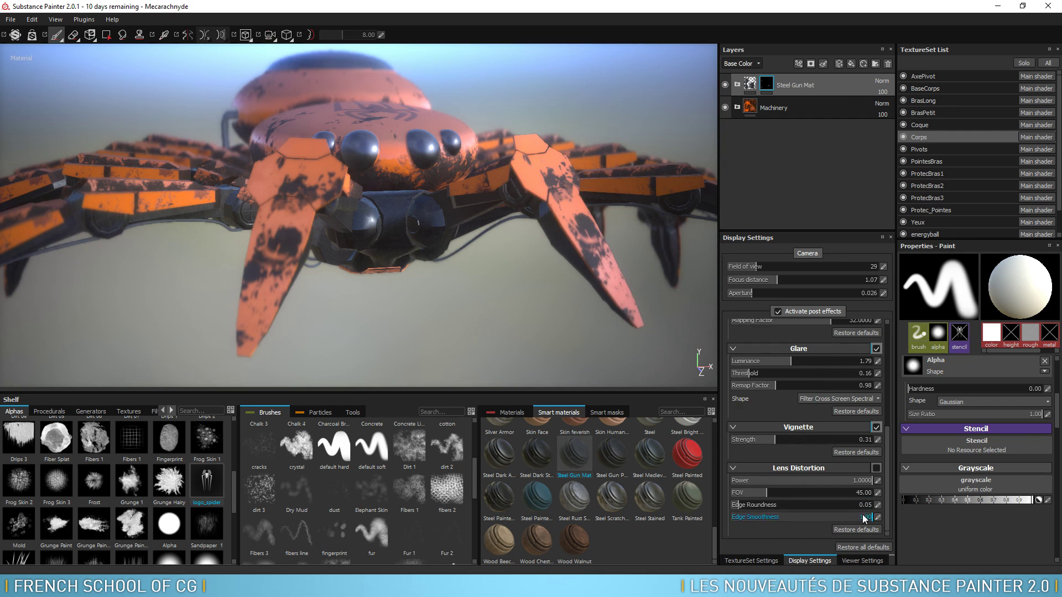
pyautogui.click(732, 467)
# - Frame the spider's head from the front and switch the viewport to Iray rendering
pyautogui.keyDown('alt'); pyautogui.moveTo(533, 316); pyautogui.dragTo(505, 294); pyautogui.keyUp('alt')
pyautogui.keyDown('alt'); pyautogui.moveTo(505, 293); pyautogui.dragTo(501, 283, button='right'); pyautogui.keyUp('alt')
pyautogui.keyDown('alt'); pyautogui.moveTo(510, 244); pyautogui.dragTo(510, 308, button='right'); pyautogui.keyUp('alt')
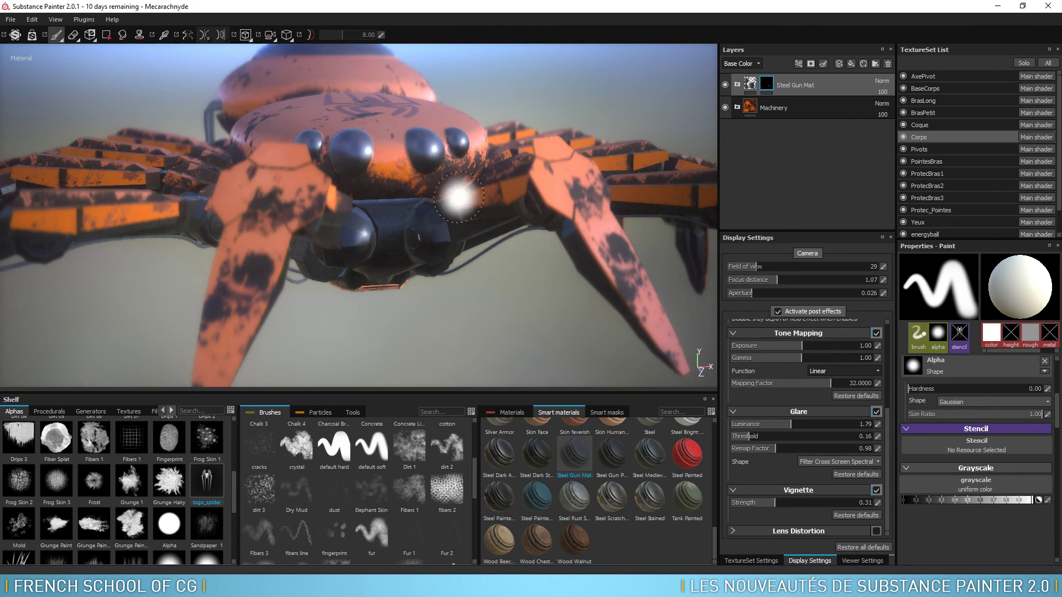
pyautogui.keyDown('alt'); pyautogui.moveTo(523, 310); pyautogui.dragTo(487, 297); pyautogui.keyUp('alt')
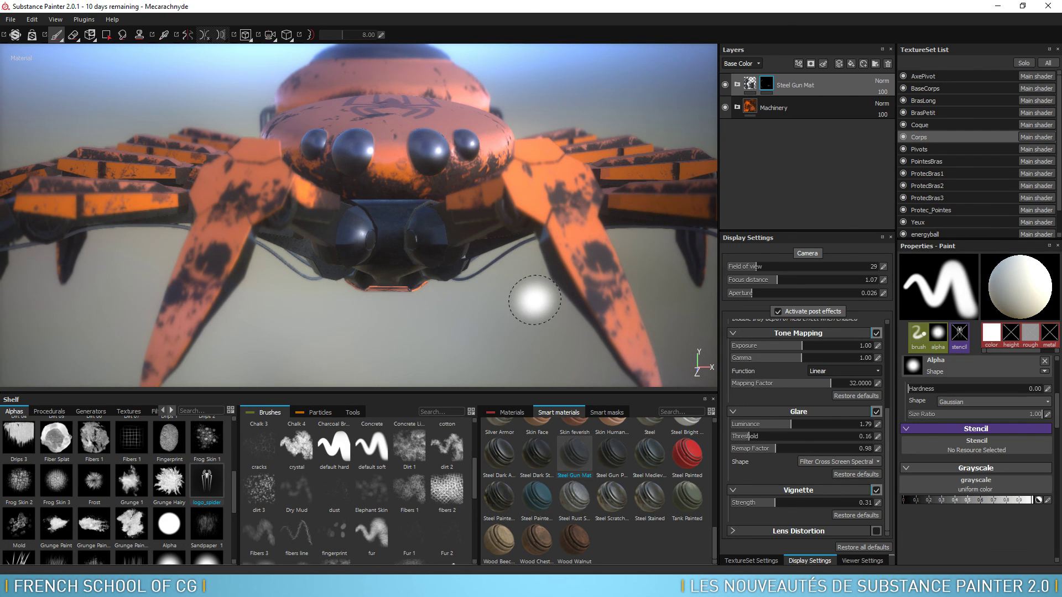
pyautogui.click(248, 38)
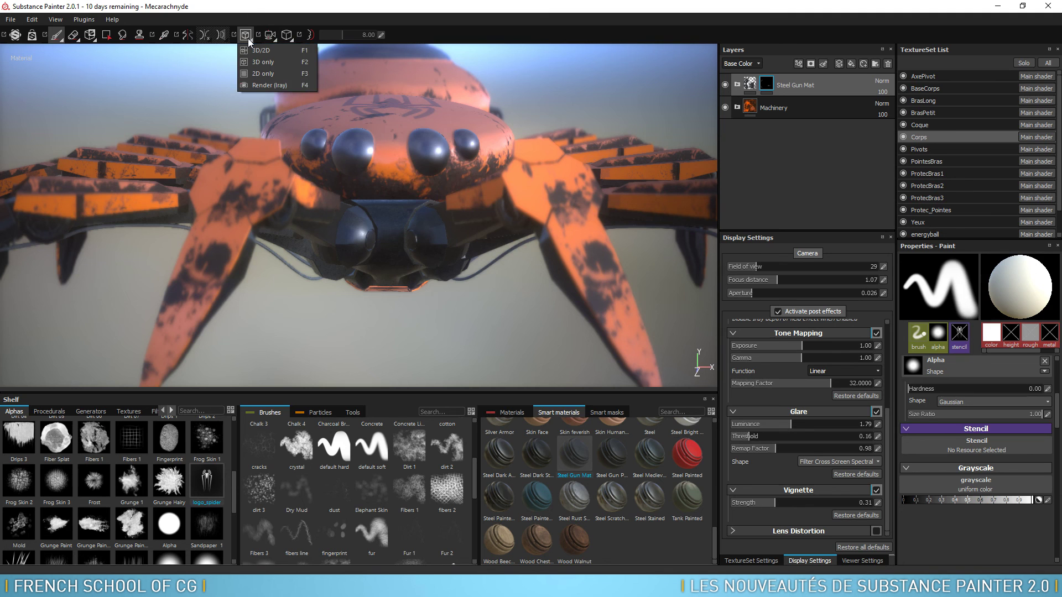
pyautogui.click(271, 85)
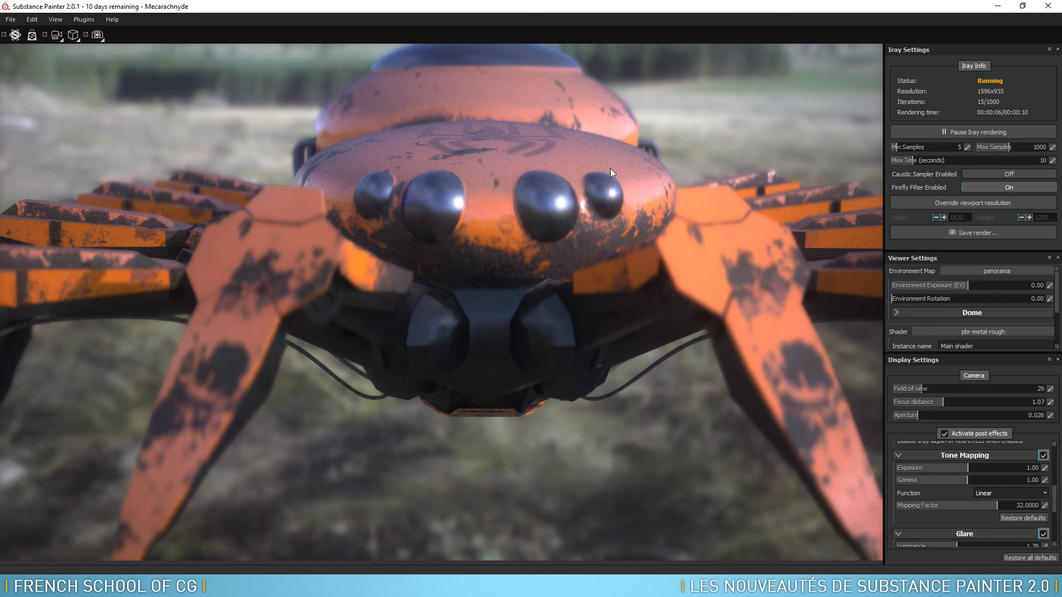
# - Try different focus points in the Iray render: the spider's eyes, its rear body and the upper front leg
pyautogui.keyDown('ctrl'); pyautogui.keyDown('alt'); pyautogui.keyDown('shift'); pyautogui.click(553, 206); pyautogui.keyUp('shift'); pyautogui.keyUp('alt'); pyautogui.keyUp('ctrl')
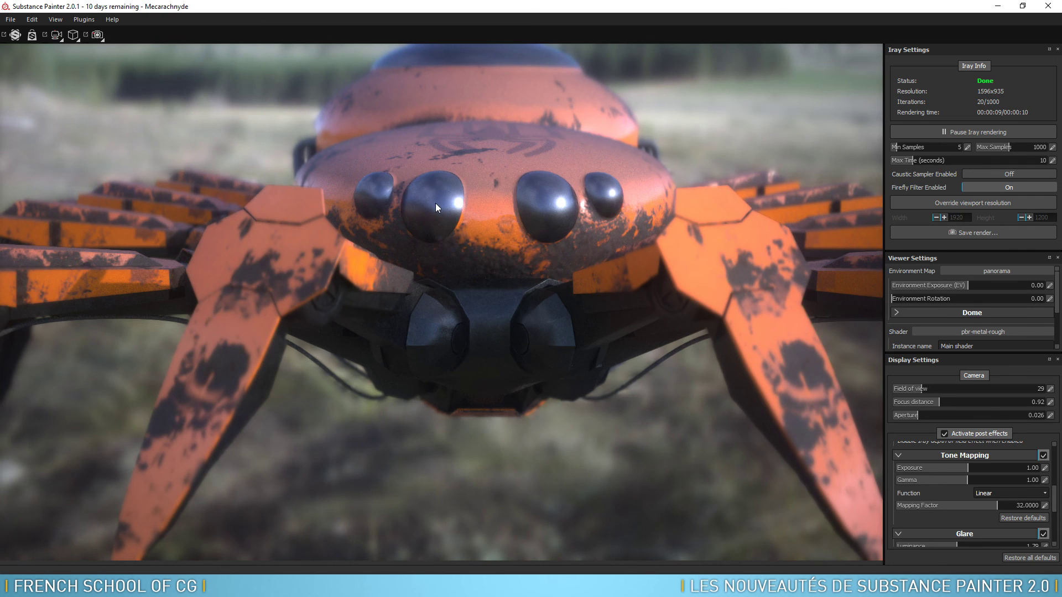
pyautogui.keyDown('ctrl'); pyautogui.keyDown('alt'); pyautogui.keyDown('shift'); pyautogui.click(366, 187); pyautogui.keyUp('shift'); pyautogui.keyUp('alt'); pyautogui.keyUp('ctrl')
pyautogui.keyDown('ctrl'); pyautogui.keyDown('alt'); pyautogui.keyDown('shift'); pyautogui.click(478, 95); pyautogui.keyUp('shift'); pyautogui.keyUp('alt'); pyautogui.keyUp('ctrl')
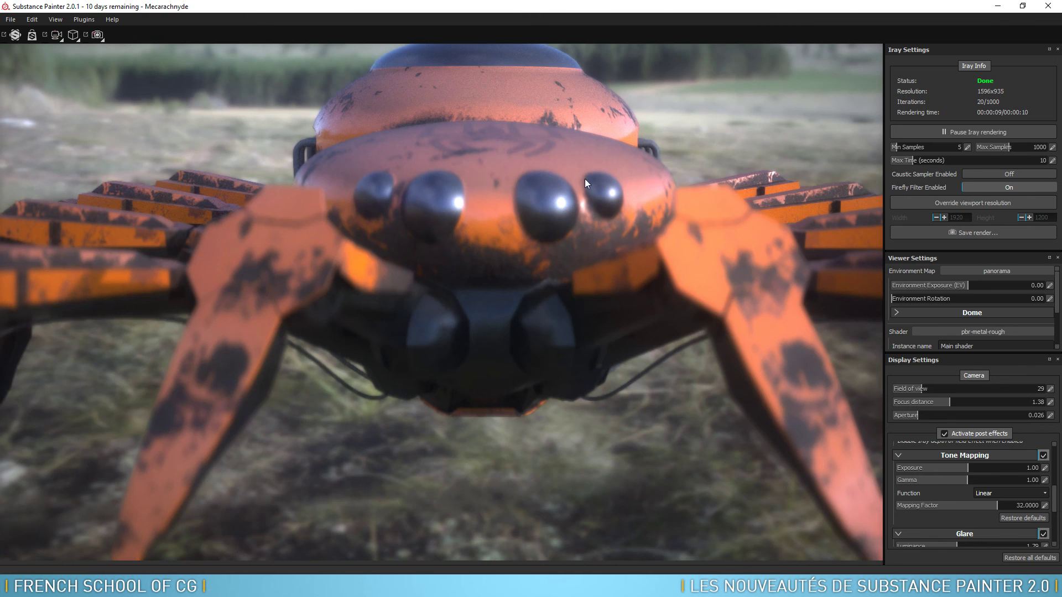
pyautogui.keyDown('ctrl'); pyautogui.keyDown('alt'); pyautogui.keyDown('shift'); pyautogui.click(744, 279); pyautogui.keyUp('shift'); pyautogui.keyUp('alt'); pyautogui.keyUp('ctrl')
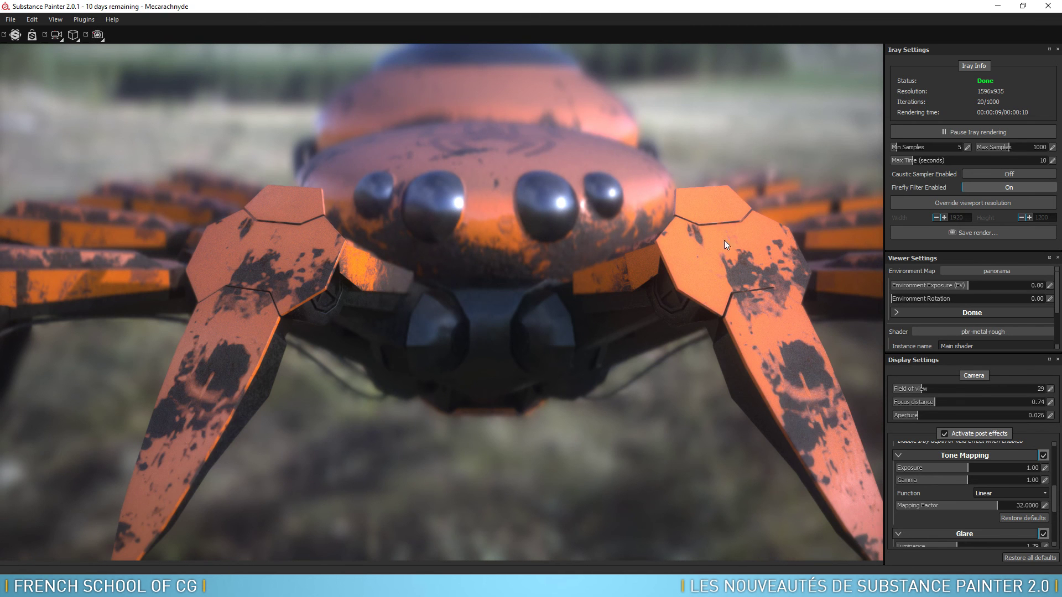
# - Turn the render camera to a closer angled view of the head and refocus it on the large eye
pyautogui.keyDown('alt'); pyautogui.moveTo(469, 448); pyautogui.dragTo(500, 429); pyautogui.keyUp('alt')
pyautogui.keyDown('alt'); pyautogui.moveTo(524, 441); pyautogui.dragTo(540, 498, button='right'); pyautogui.keyUp('alt')
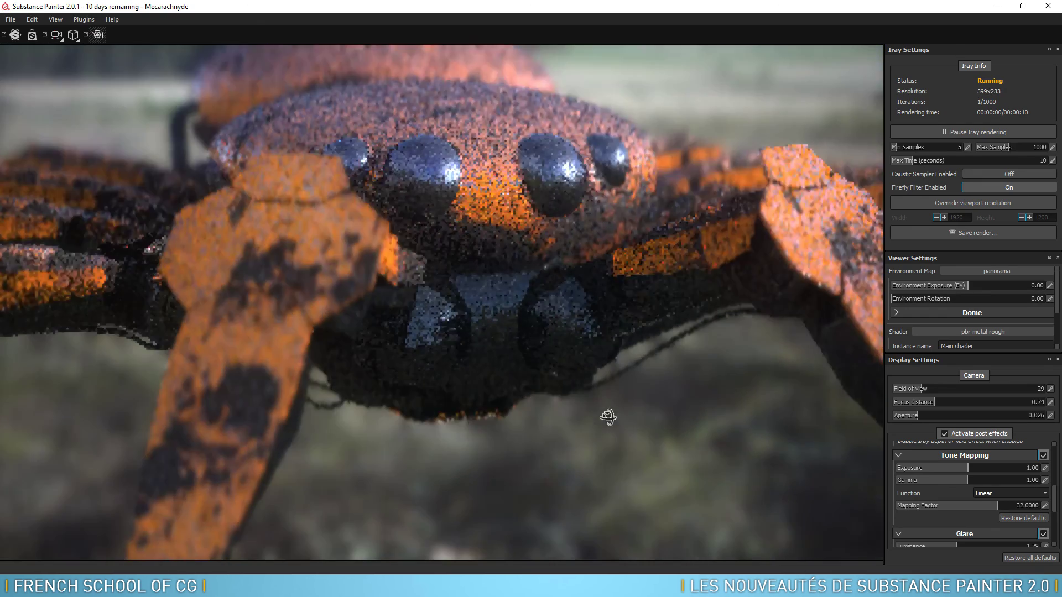
pyautogui.click(558, 176)
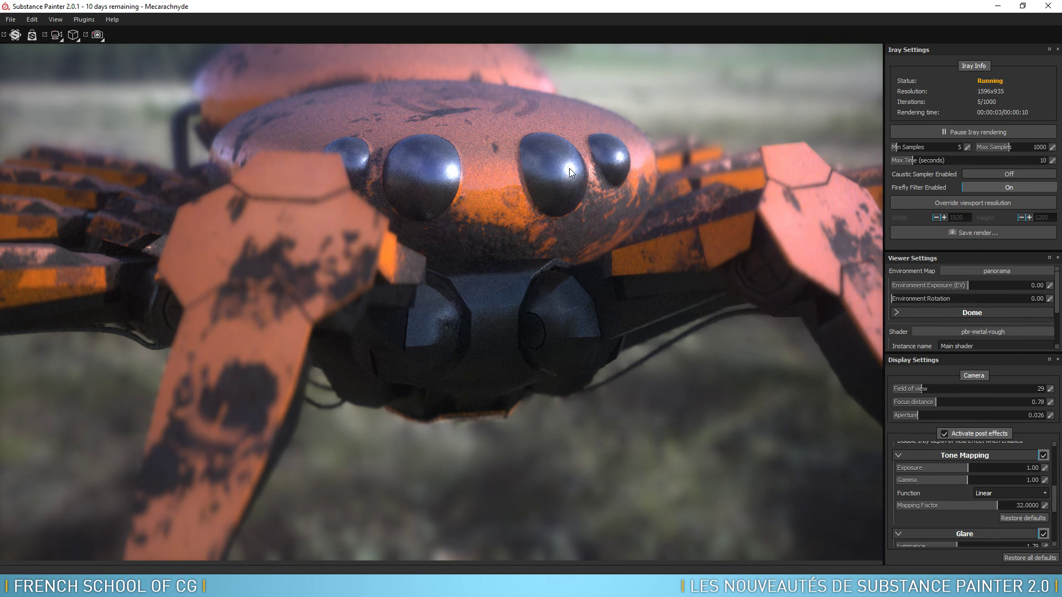
# - Try the Iray focus on the upper front leg and return it to the spider's large eye
pyautogui.click(340, 231)
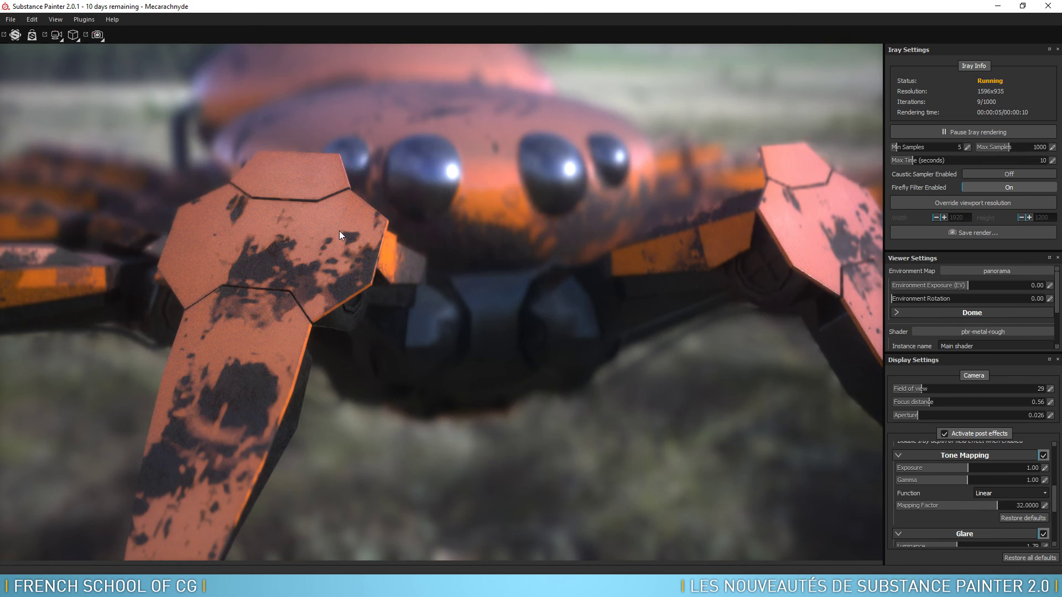
pyautogui.click(567, 170)
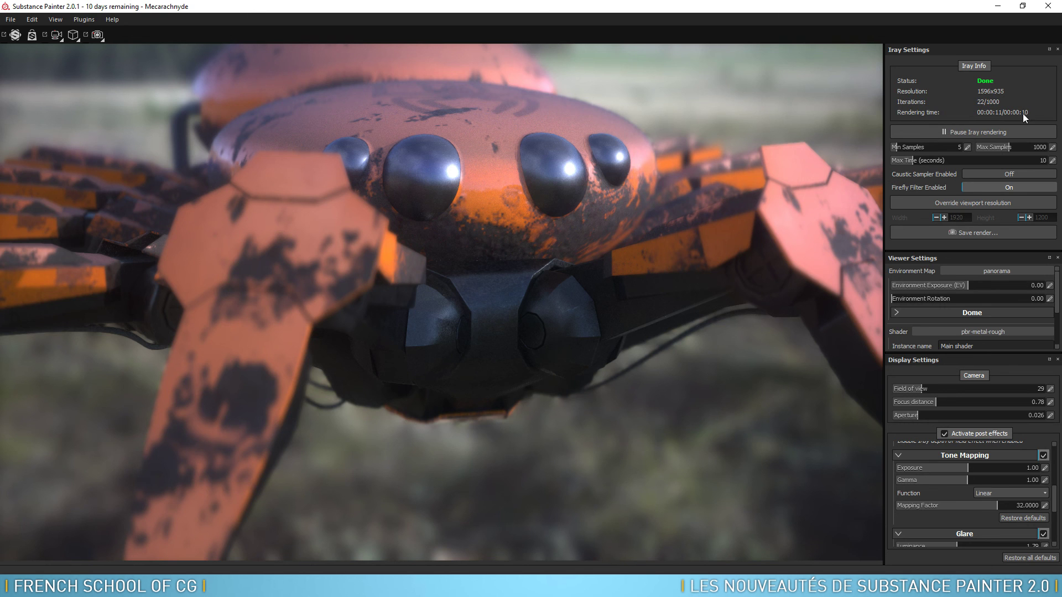
# - Pause and resume the Iray rendering, and set its maximum time to 60 seconds
pyautogui.click(977, 131)
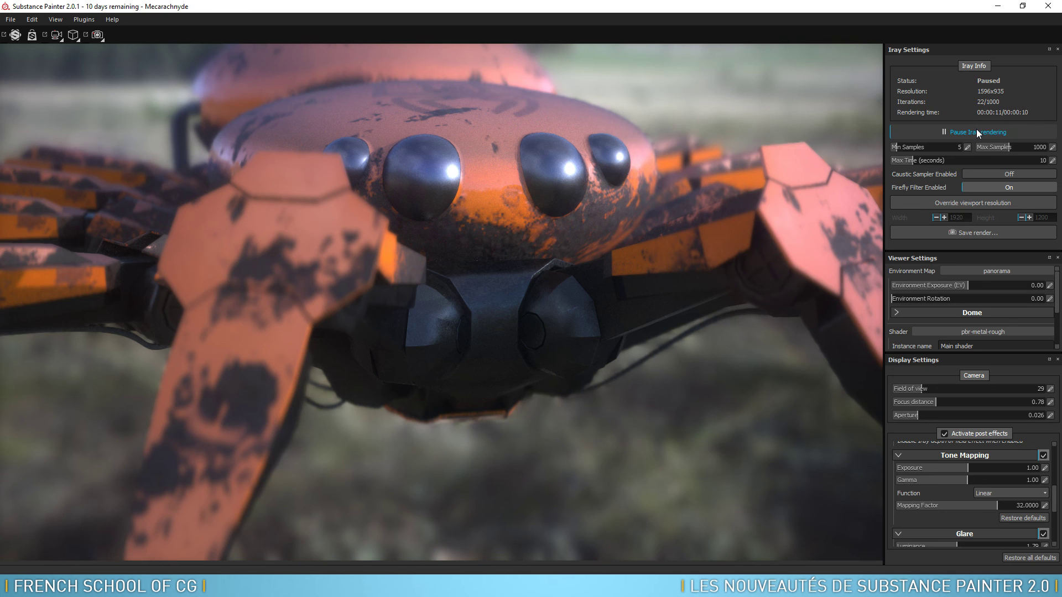
pyautogui.click(977, 130)
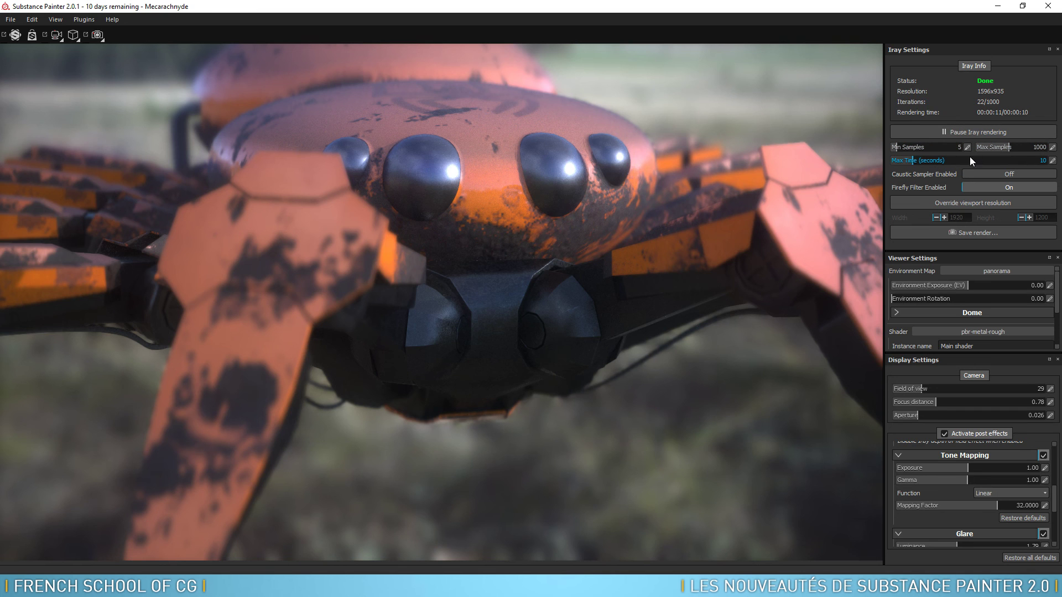
pyautogui.click(1052, 160)
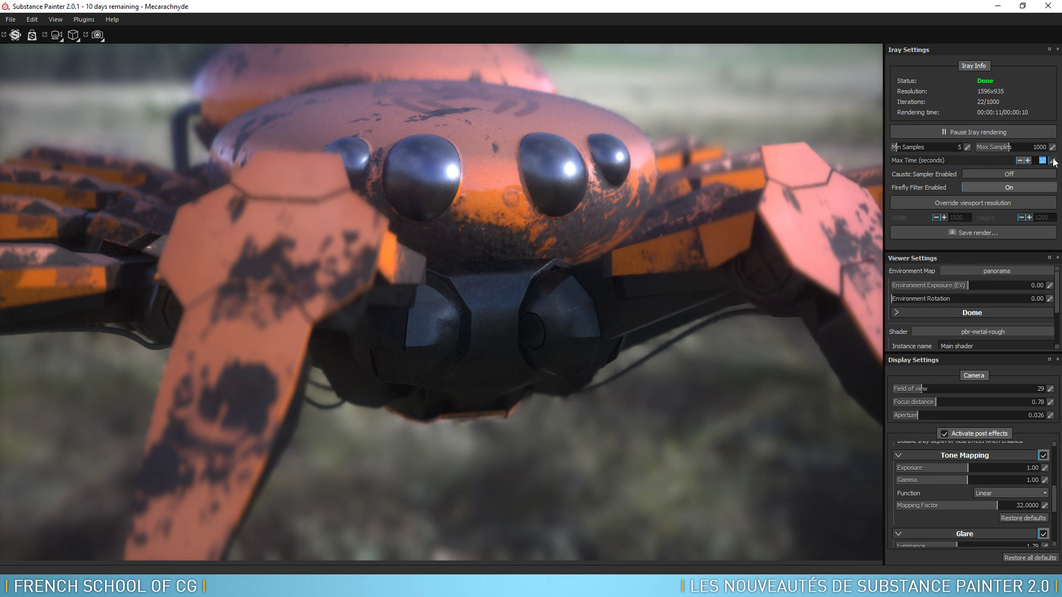
pyautogui.write('60')
pyautogui.click(1052, 161)
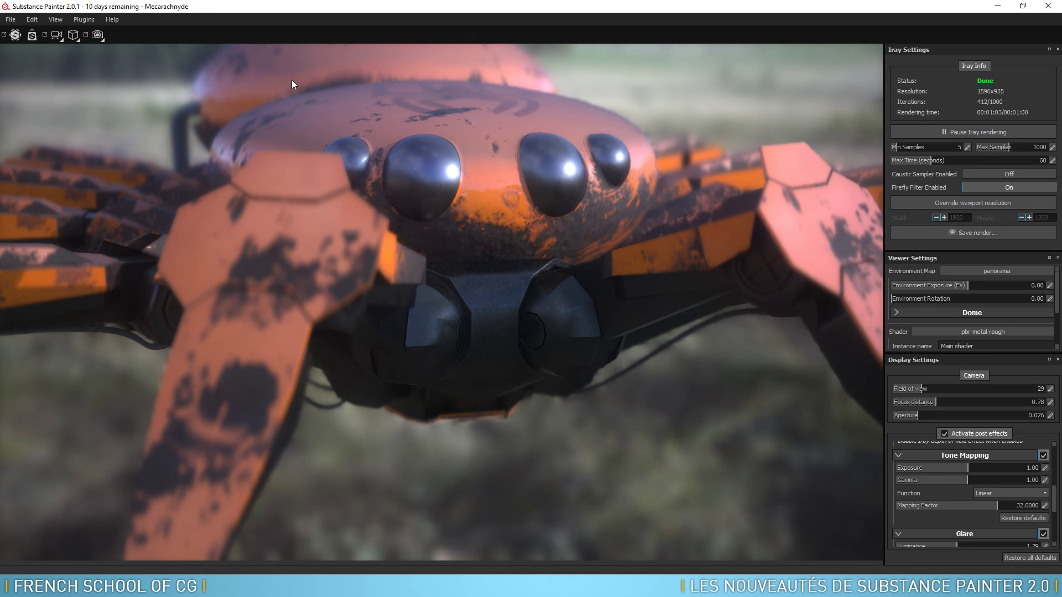
# - Examine the Iray hardware options in the application settings and close them without saving
pyautogui.click(33, 21)
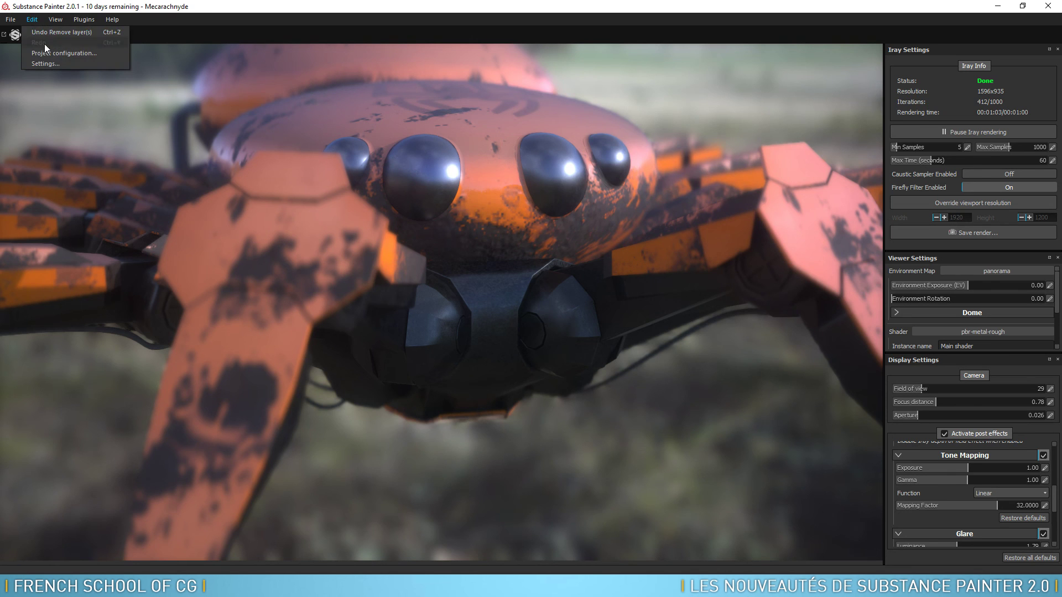
pyautogui.click(48, 64)
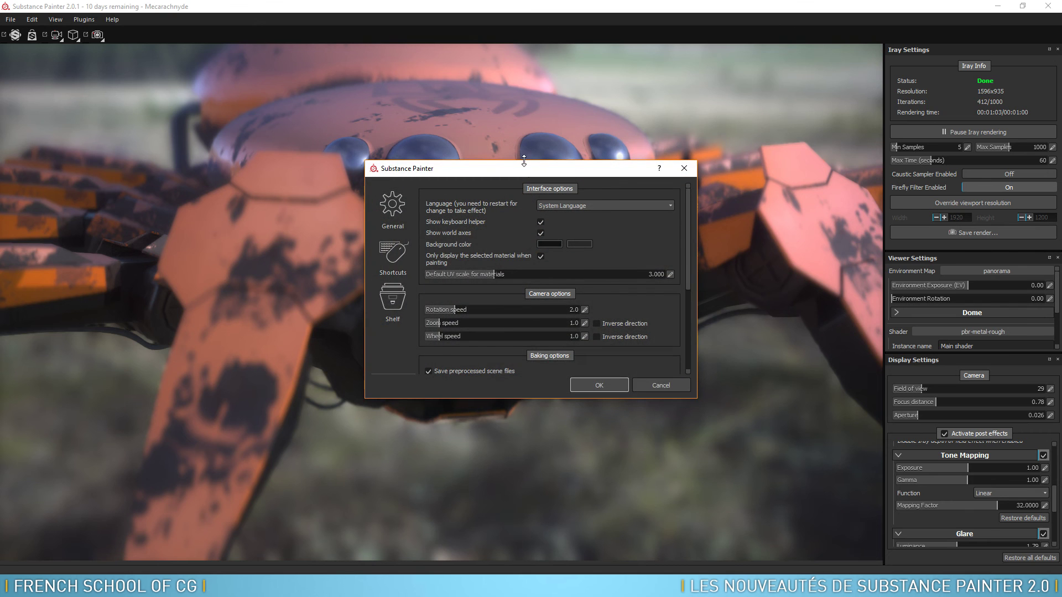
pyautogui.moveTo(524, 167); pyautogui.dragTo(566, 77)
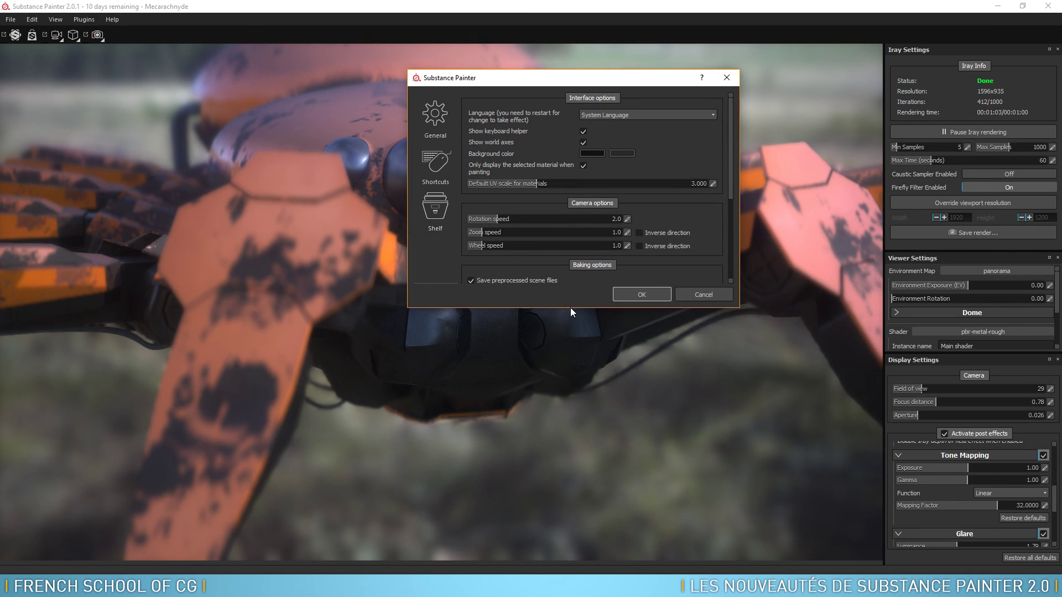
pyautogui.moveTo(569, 308); pyautogui.dragTo(582, 514)
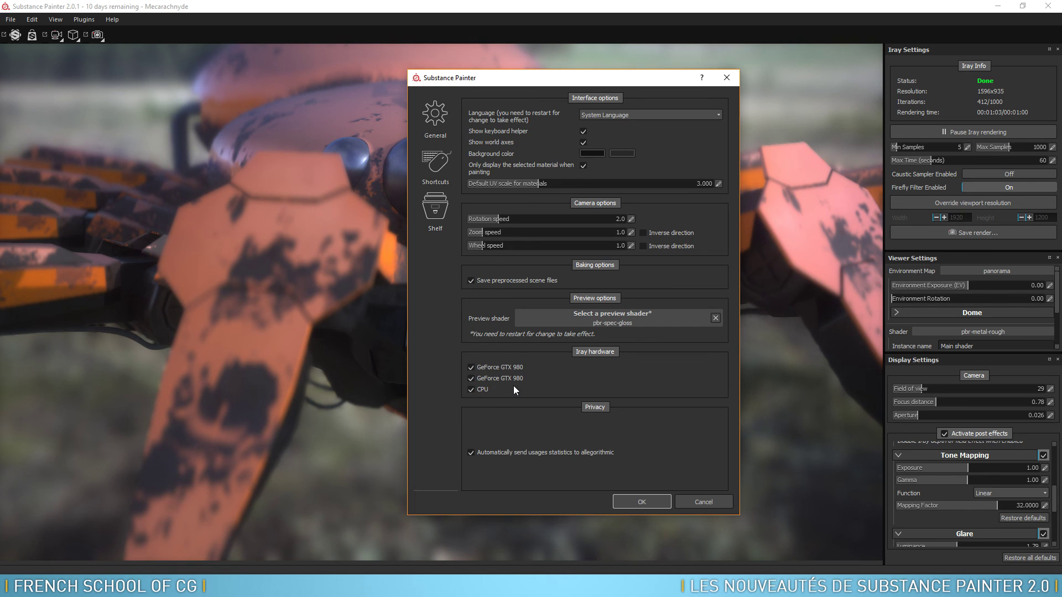
pyautogui.click(698, 501)
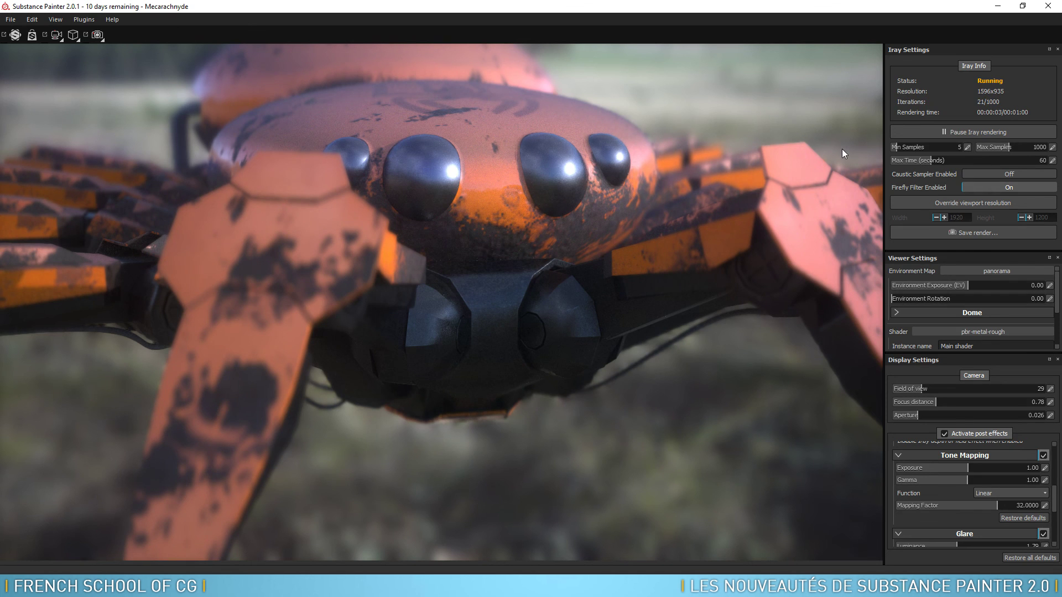
# - Enable the caustic sampler and override the viewport resolution with a width of 1500
pyautogui.click(1012, 174)
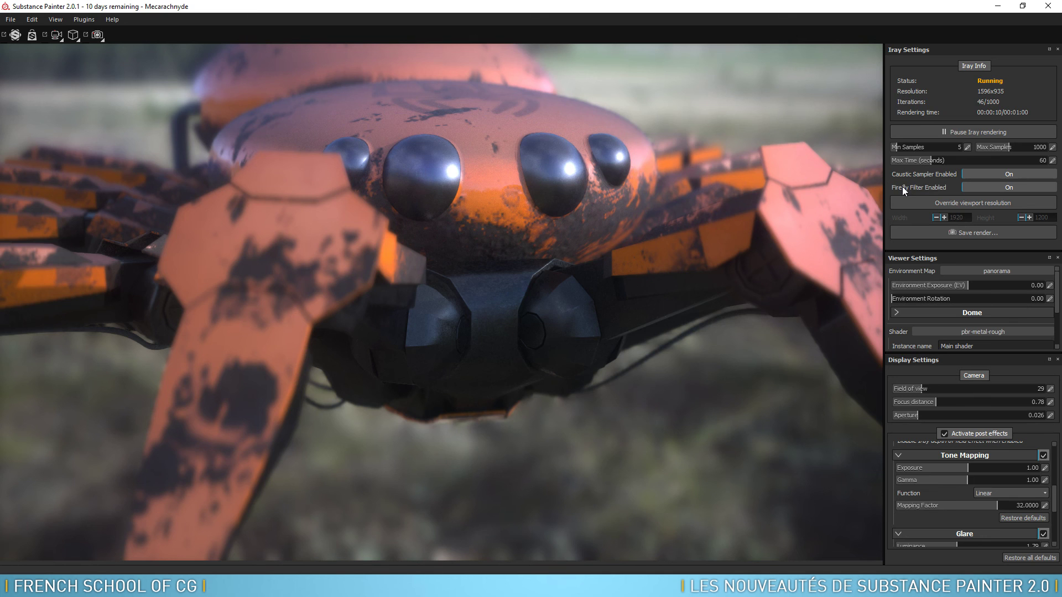
pyautogui.click(979, 202)
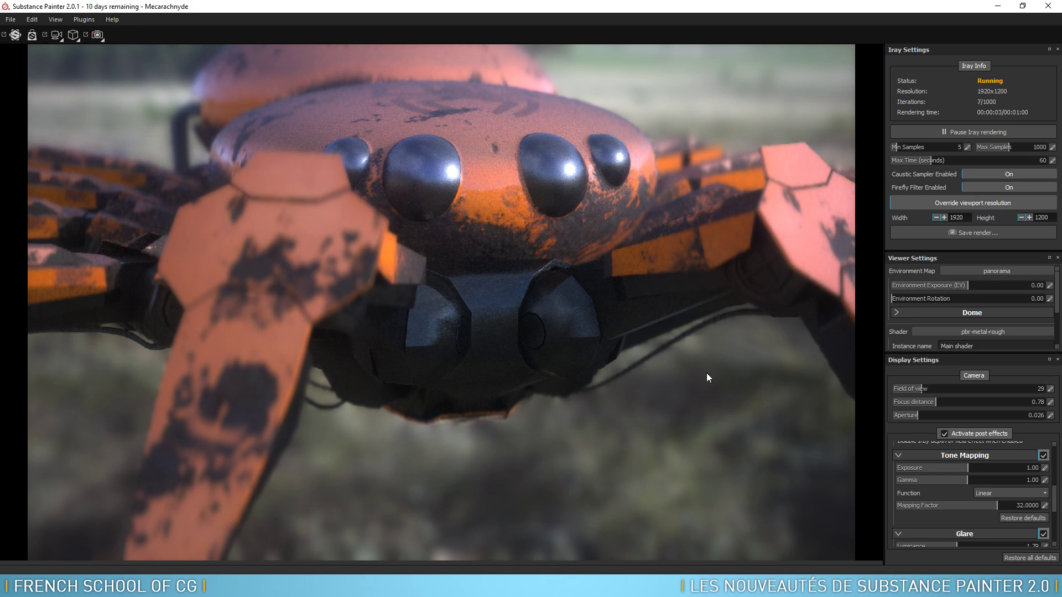
pyautogui.doubleClick(943, 219)
pyautogui.write('1500')
pyautogui.press('Return')
pyautogui.press('Tab')
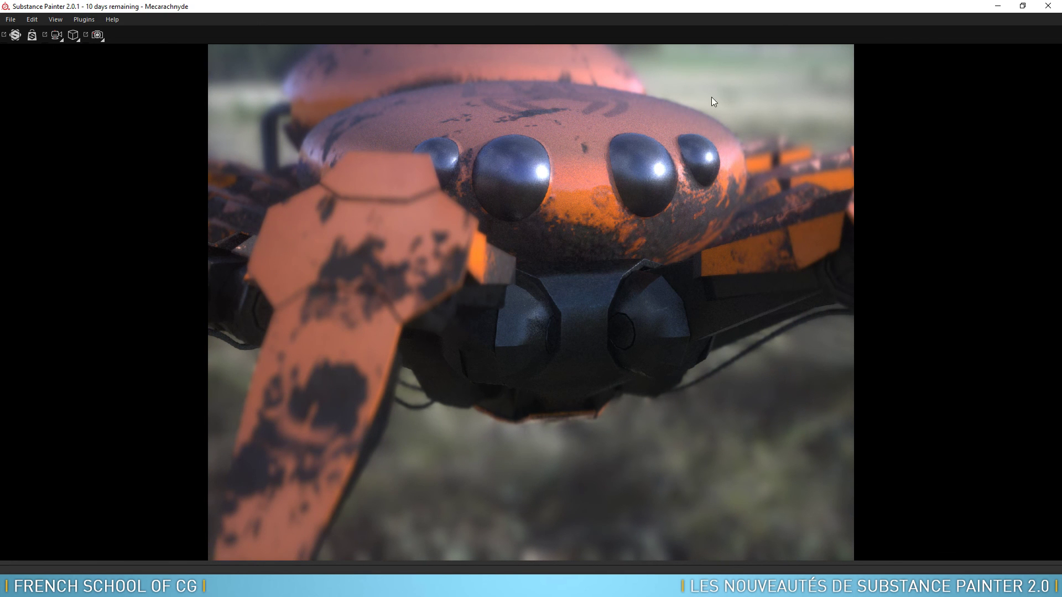
pyautogui.click(97, 35)
pyautogui.click(109, 65)
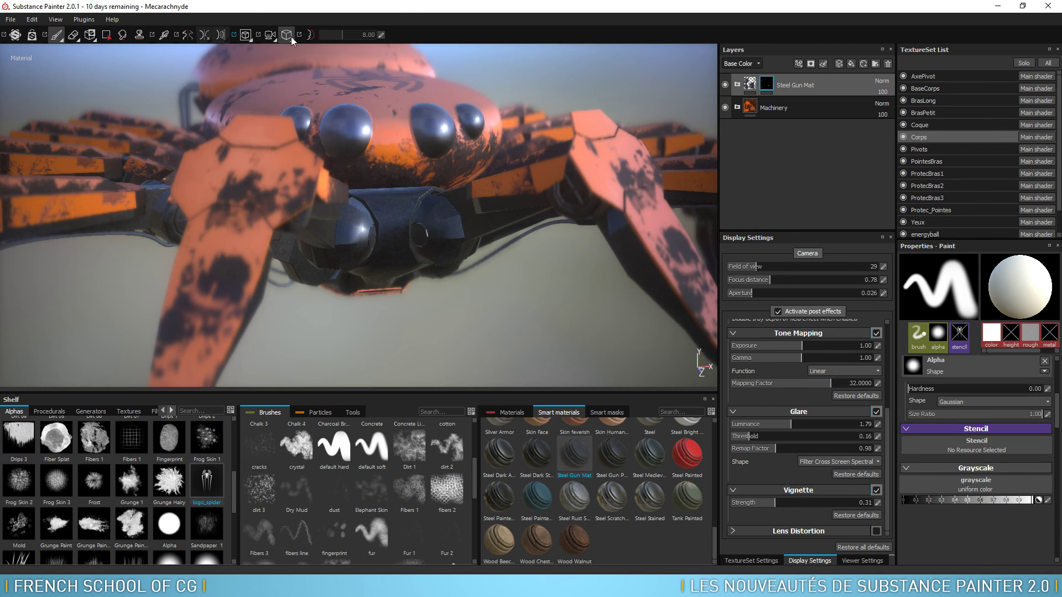
pyautogui.click(246, 35)
pyautogui.click(255, 85)
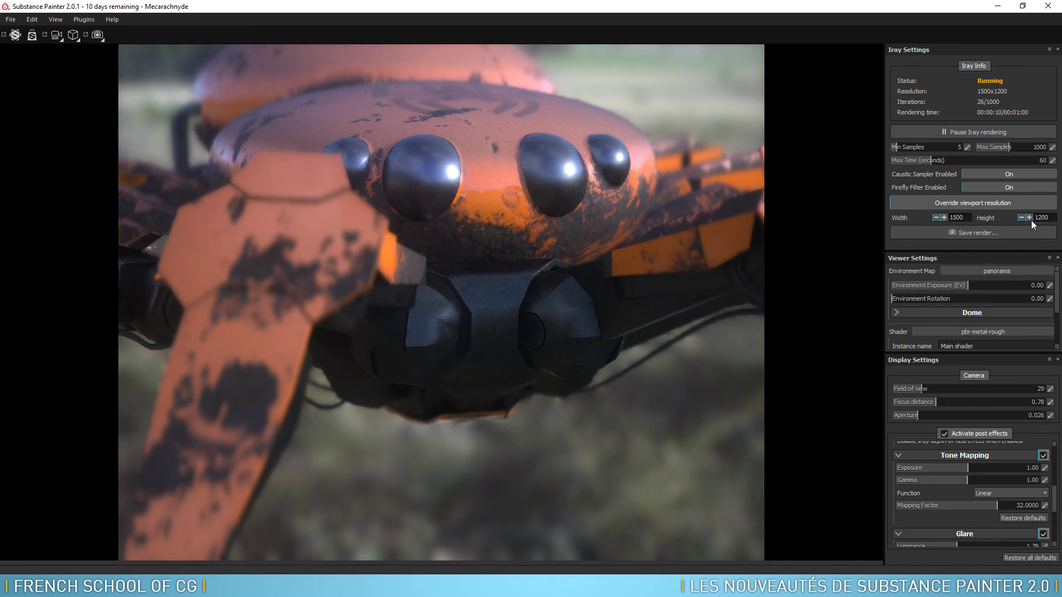
# - Set the override render height to 750 and pause the Iray rendering
pyautogui.moveTo(1049, 217); pyautogui.dragTo(1027, 214)
pyautogui.write('750')
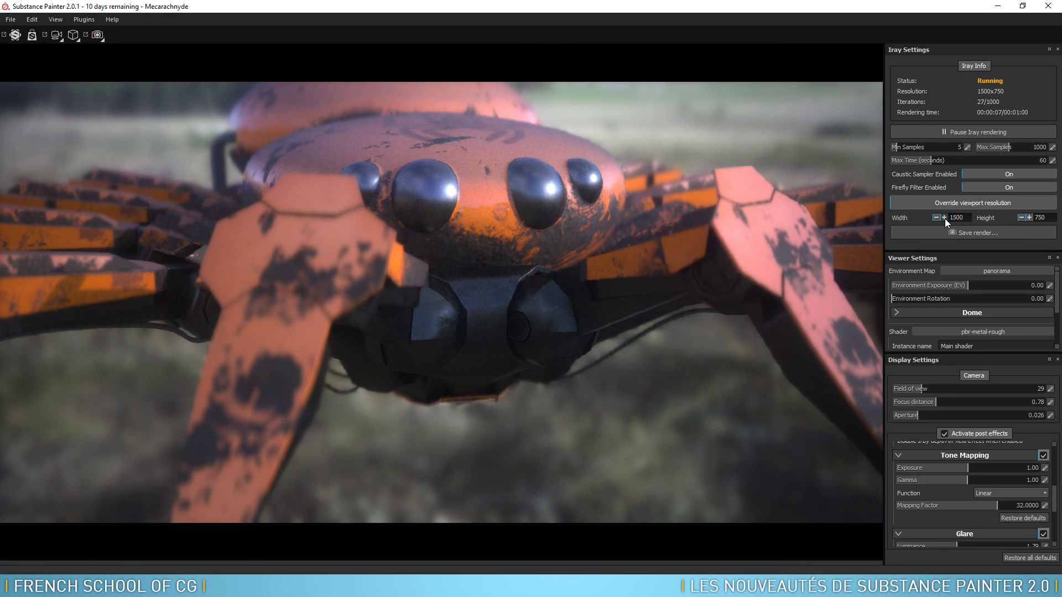
pyautogui.click(981, 131)
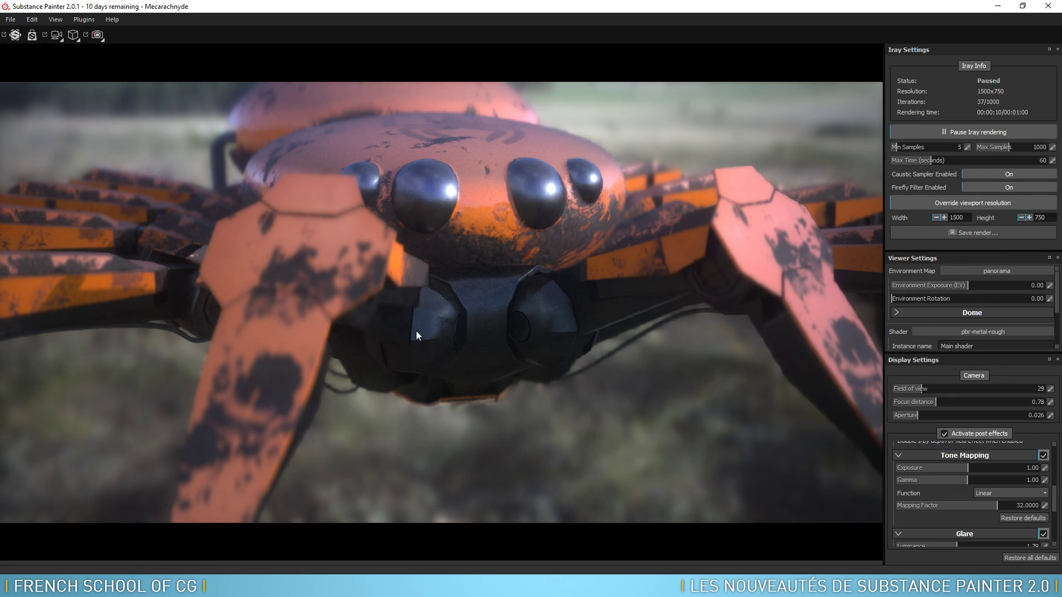
# - Save the Iray render in PNG format as closeup.png in the images folder
pyautogui.click(977, 231)
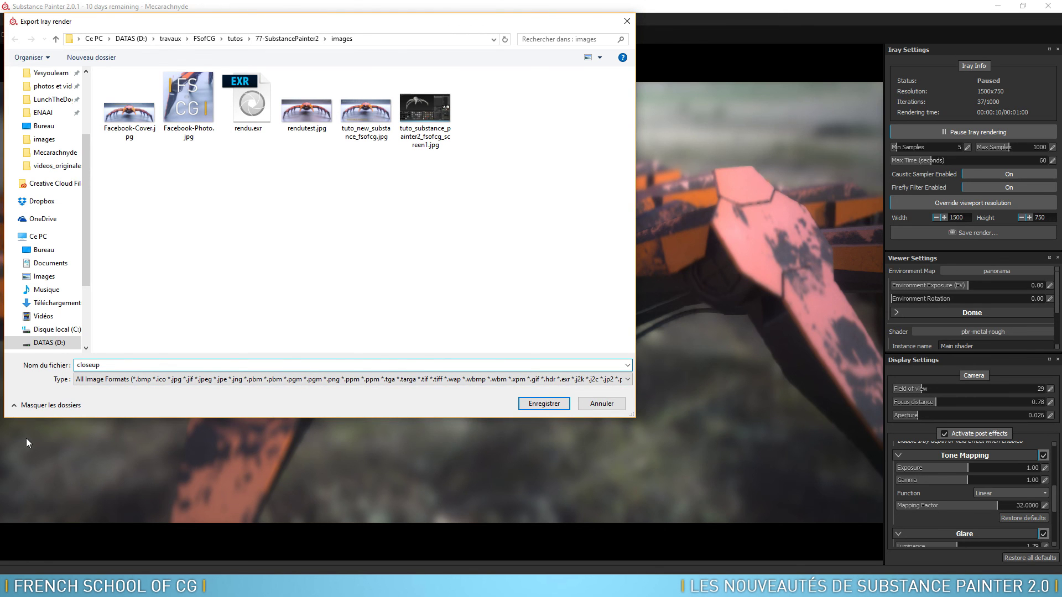
pyautogui.click(124, 380)
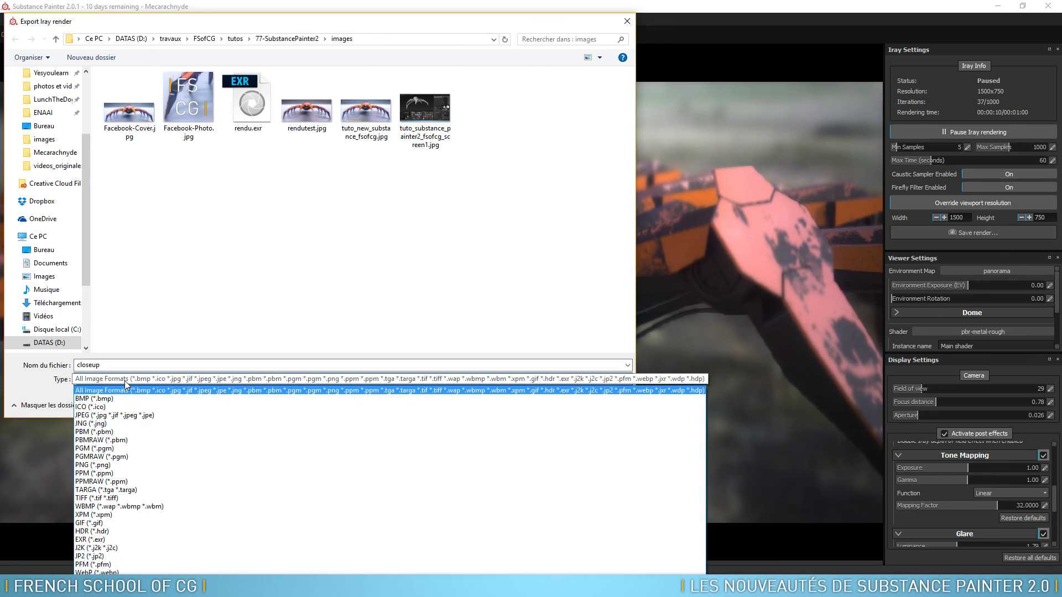
pyautogui.click(150, 466)
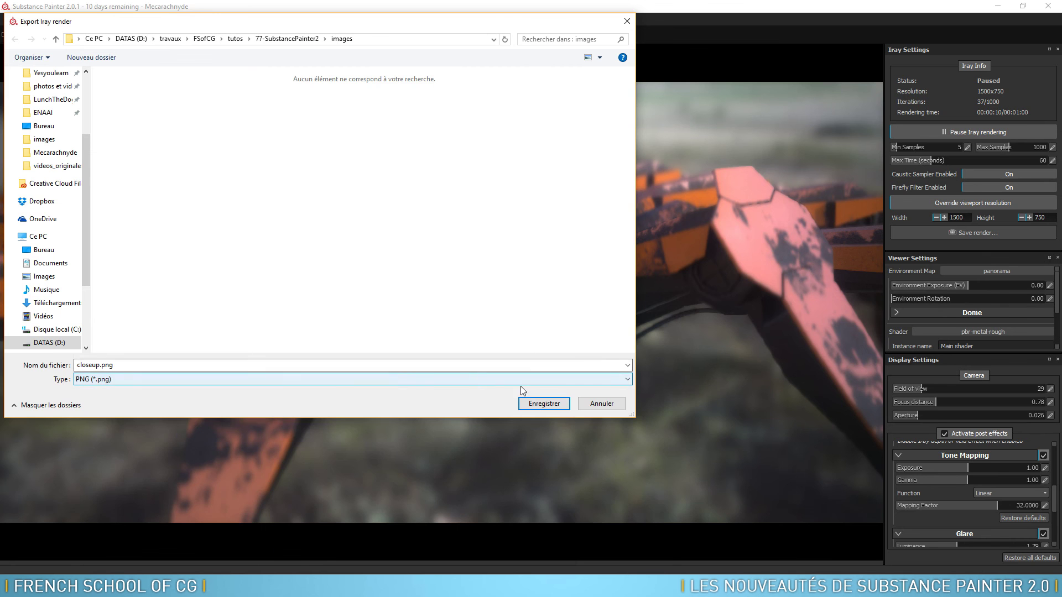
pyautogui.click(546, 403)
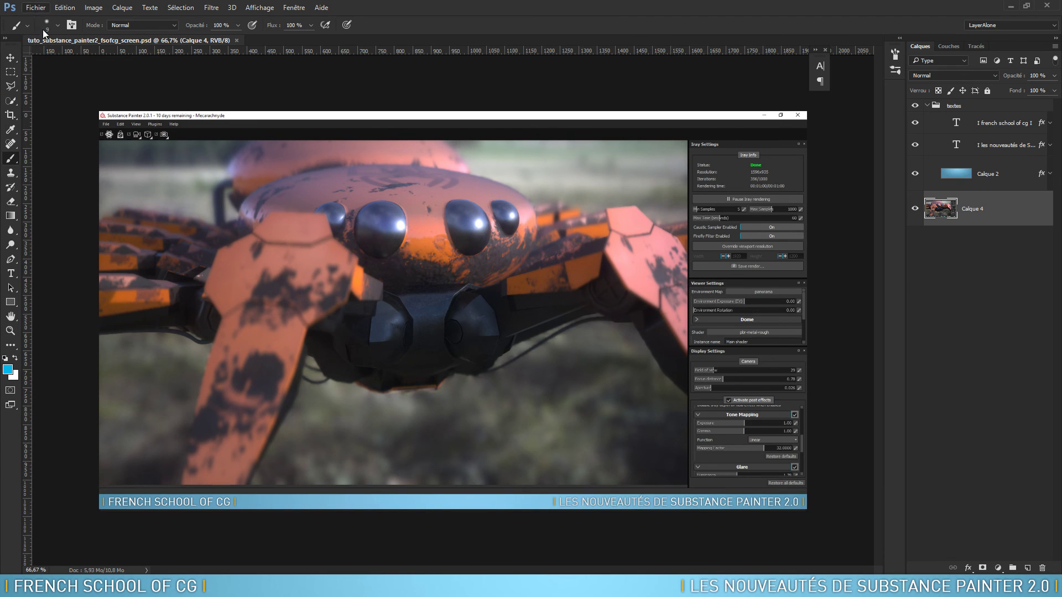
# - Switch to Photoshop and open closeup.png from the images folder
pyautogui.click(36, 7)
pyautogui.click(39, 26)
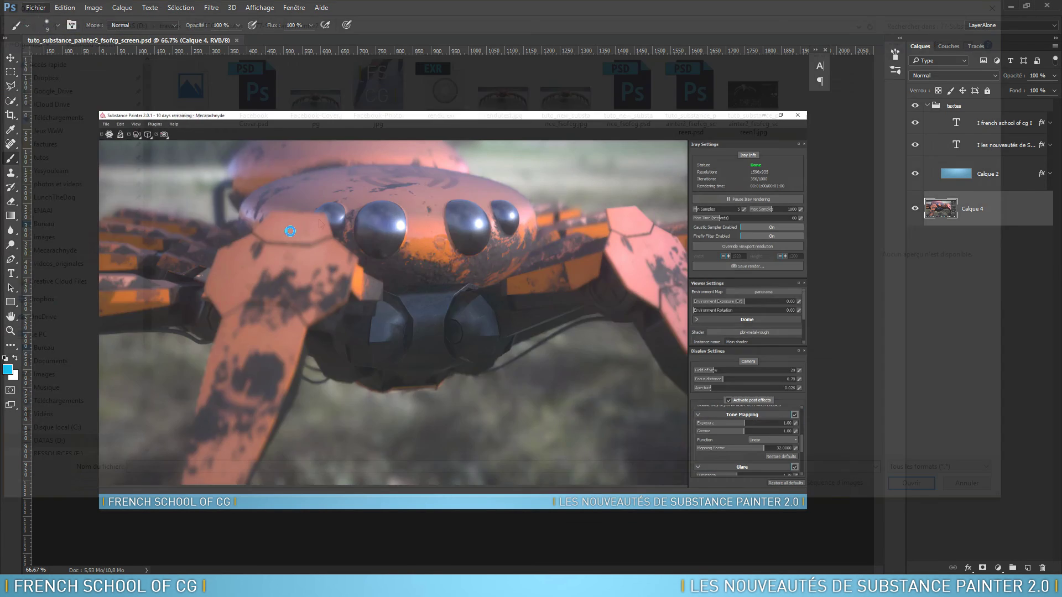
pyautogui.click(197, 95)
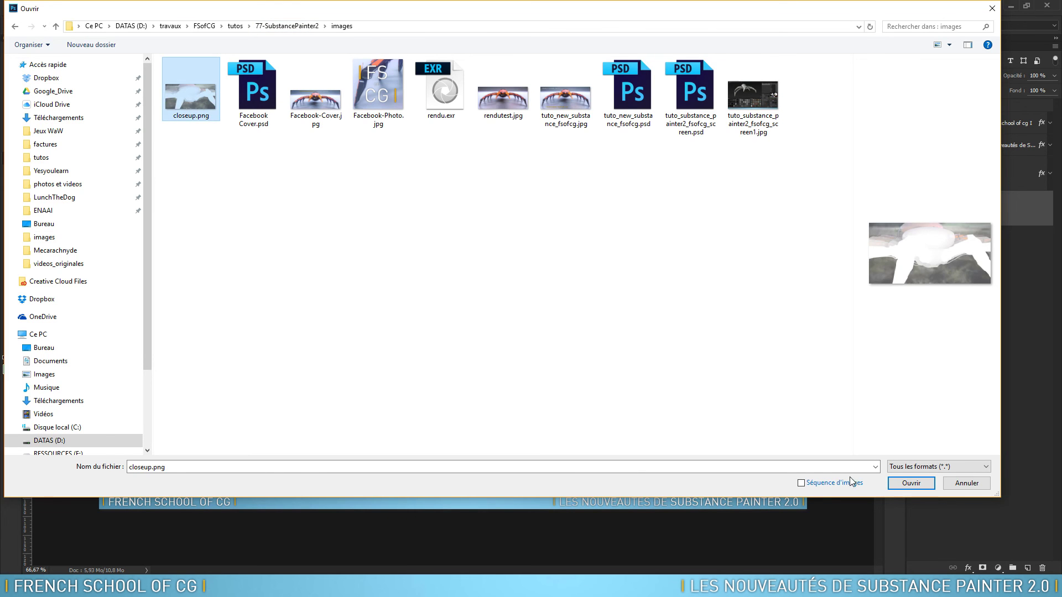
pyautogui.click(910, 483)
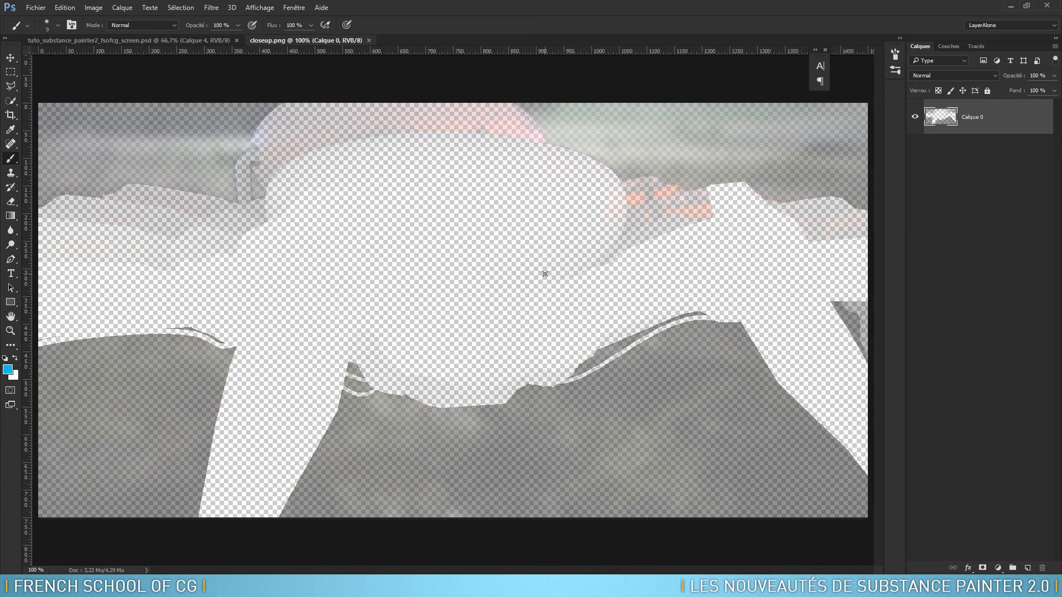
# - Switch back to Substance Painter and save the render in EXR format as closeup.exr
pyautogui.hotkey('alt', 'Tab')
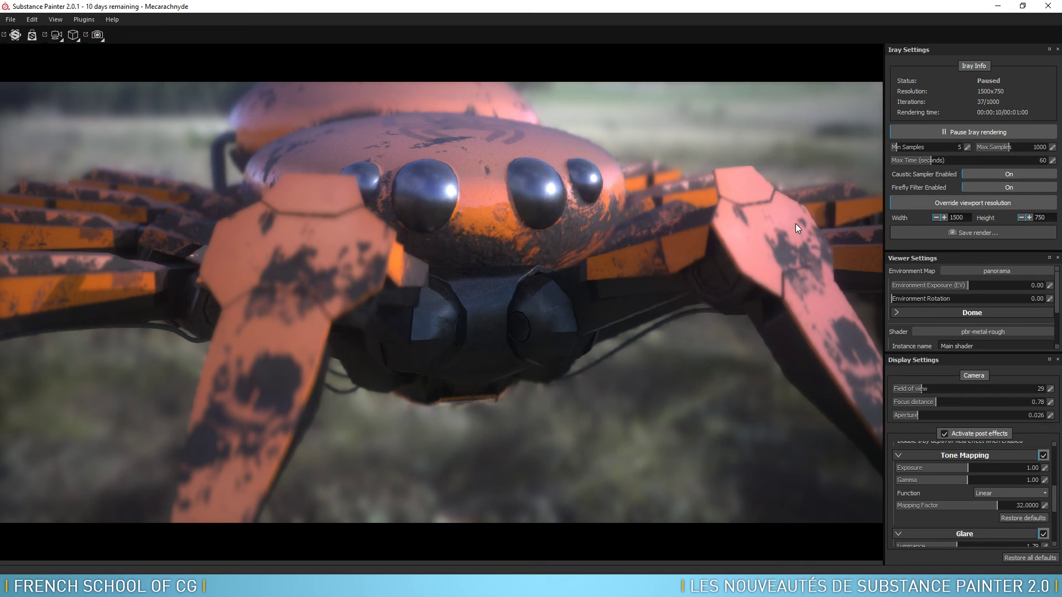
pyautogui.click(983, 230)
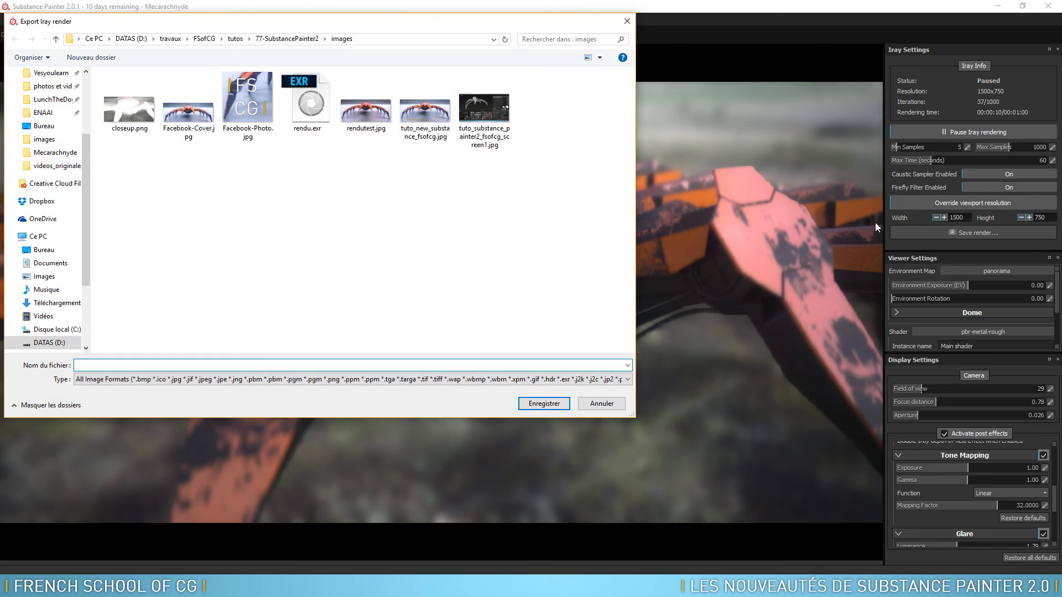
pyautogui.click(133, 111)
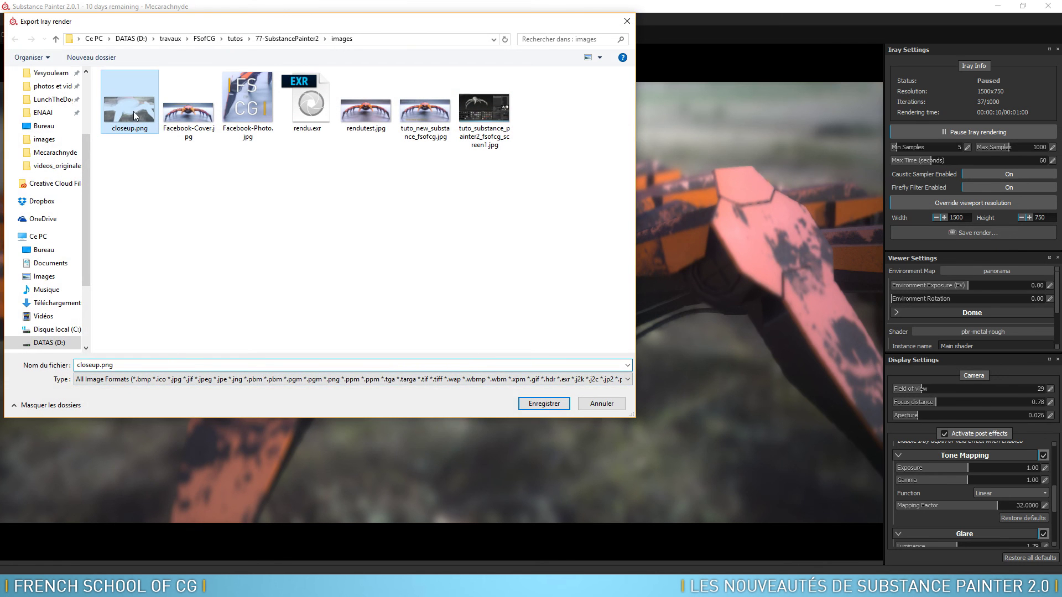
pyautogui.click(152, 382)
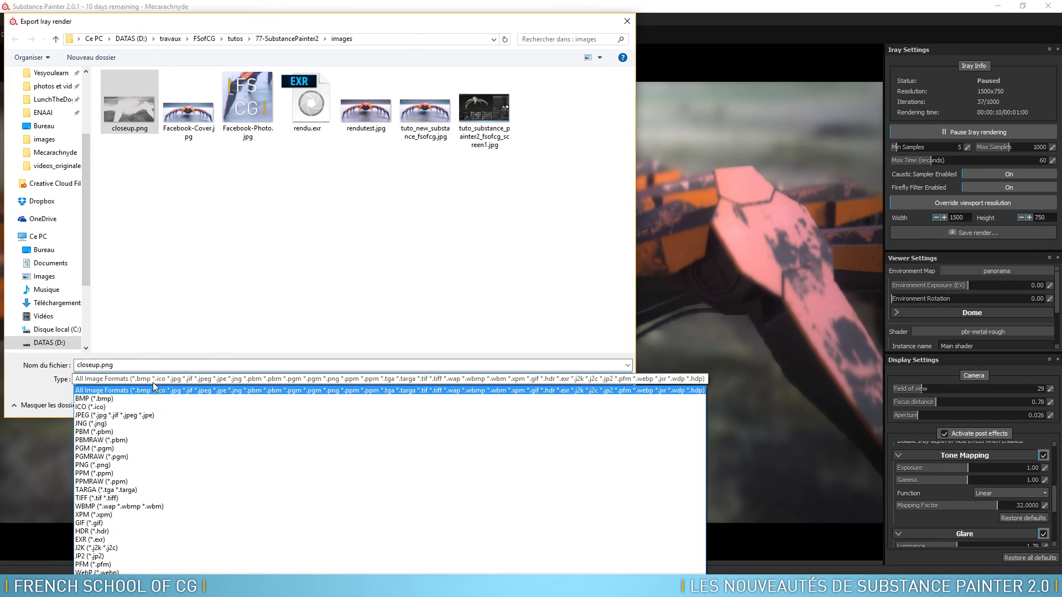
pyautogui.click(108, 539)
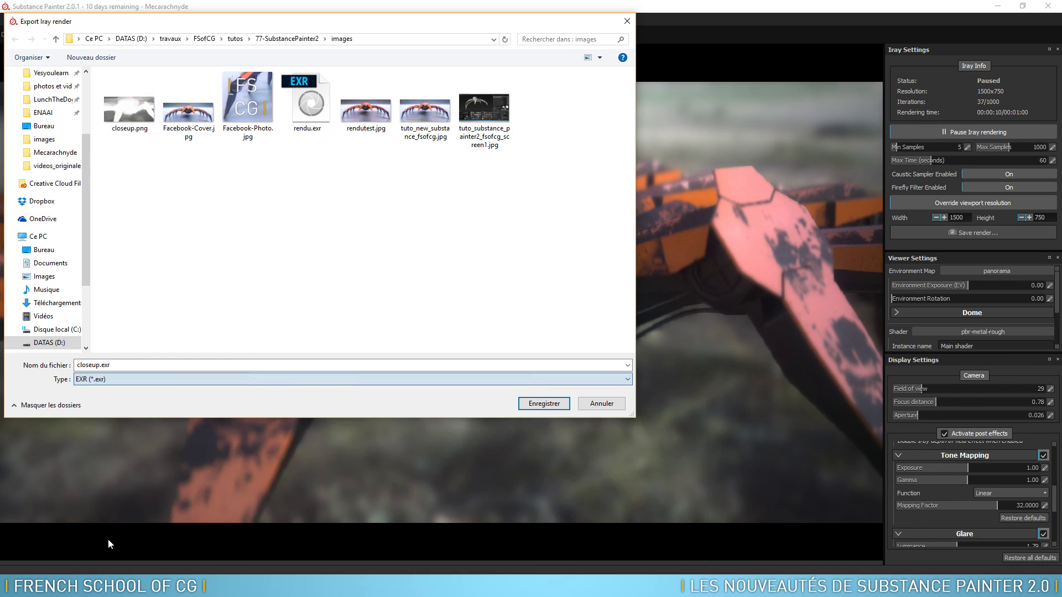
pyautogui.click(542, 404)
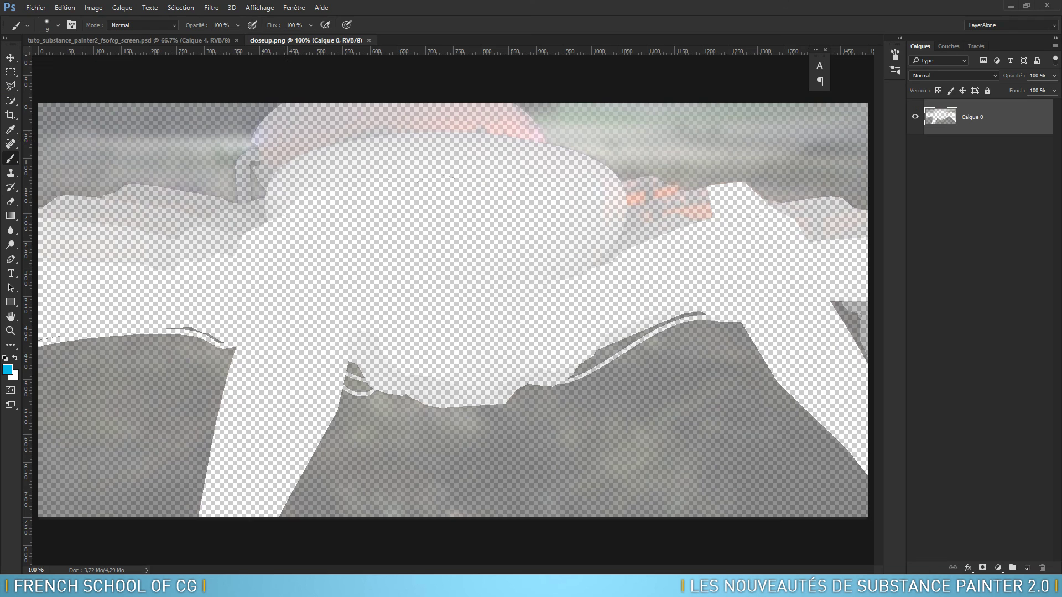
# - Switch to Photoshop and open closeup.exr with its alpha channel data read as transparency
pyautogui.click(35, 8)
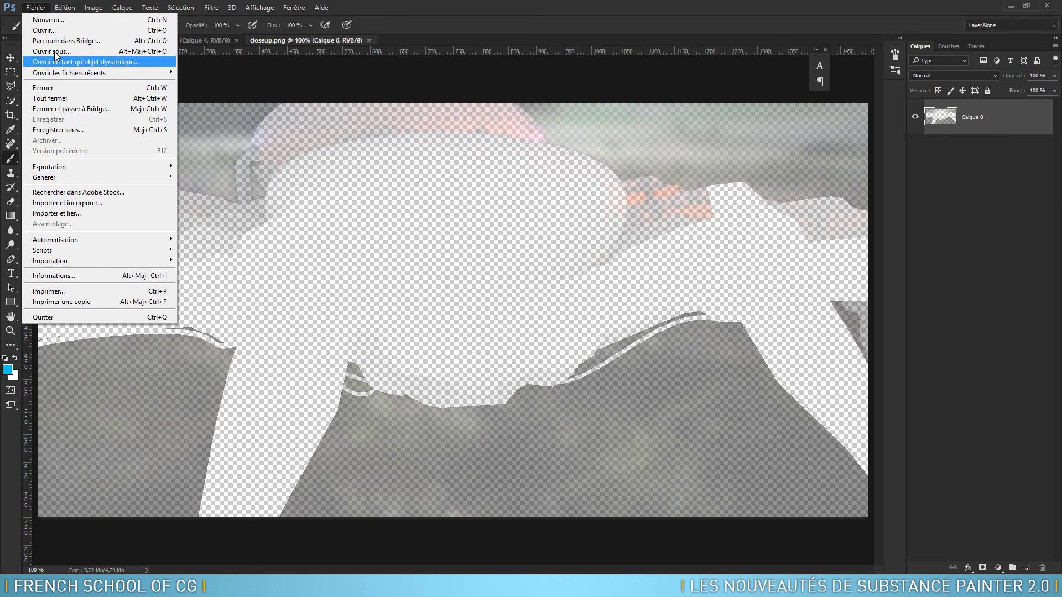
pyautogui.click(63, 31)
pyautogui.doubleClick(198, 90)
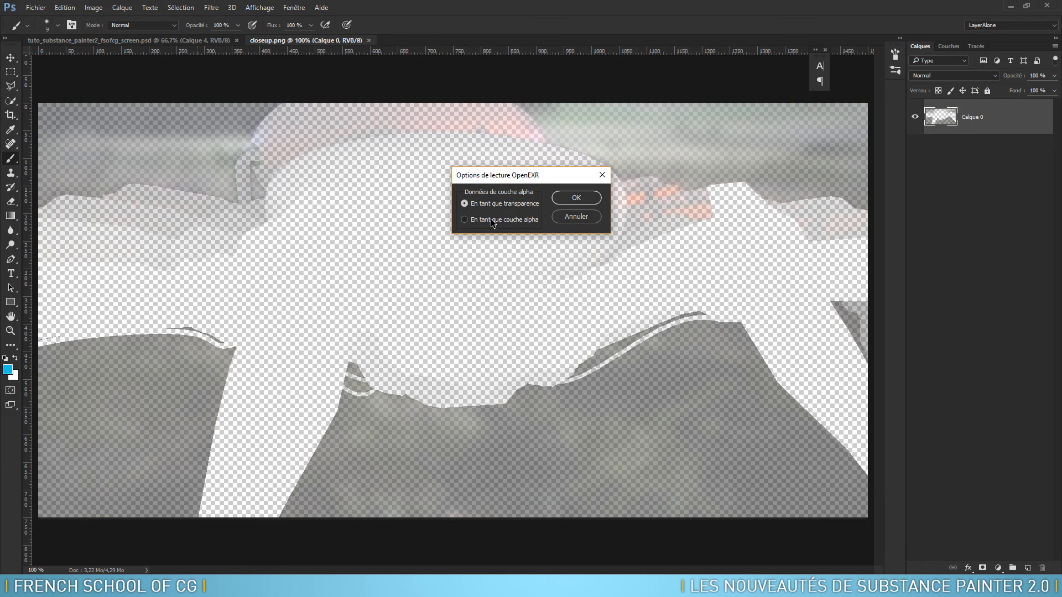
pyautogui.click(575, 198)
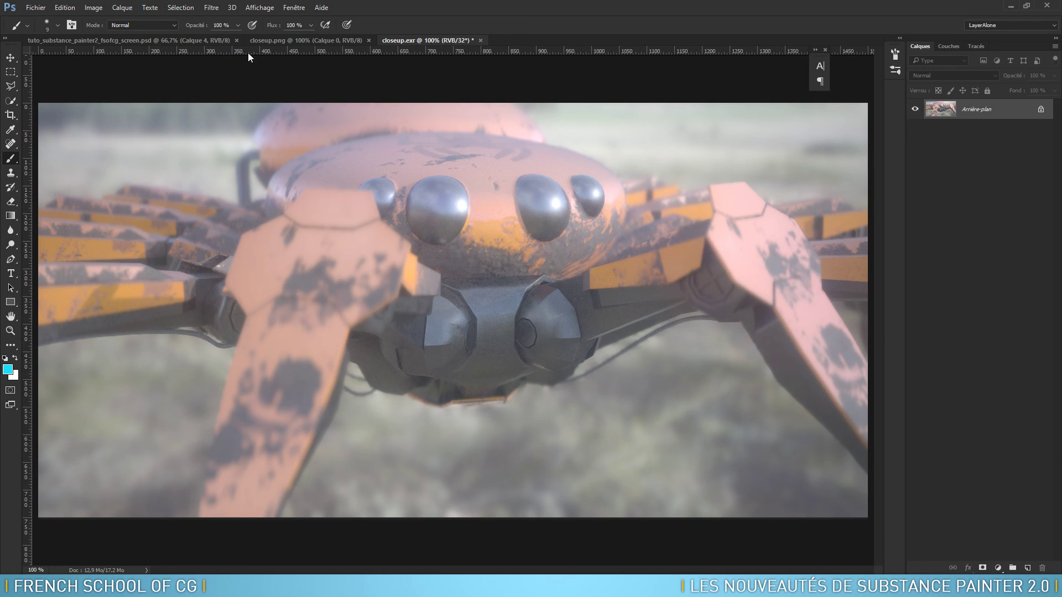
# - Apply the Camera Raw filter to closeup.exr with exposure -2.00, contrast +24, highlights -33, shadows -33, whites +36, blacks -25 and clarity +30
pyautogui.click(220, 12)
pyautogui.click(230, 72)
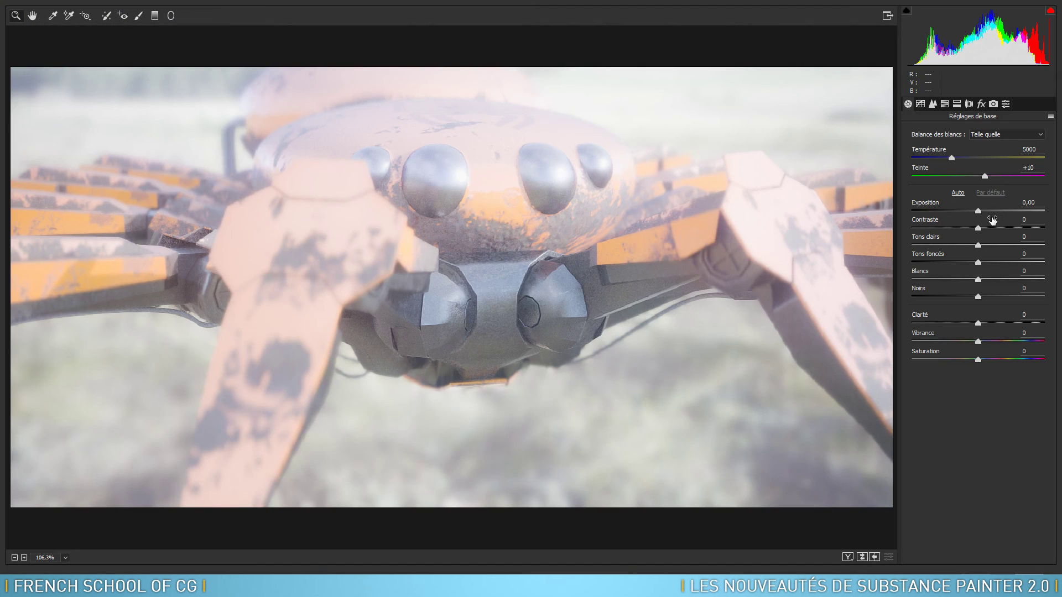
pyautogui.moveTo(977, 210); pyautogui.dragTo(998, 325)
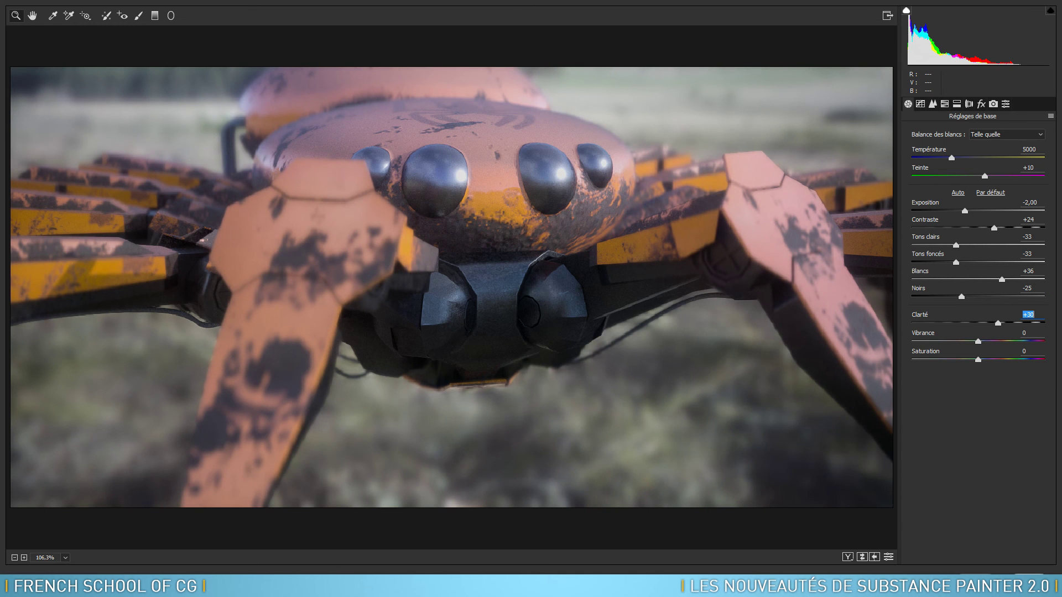
pyautogui.press('Return')
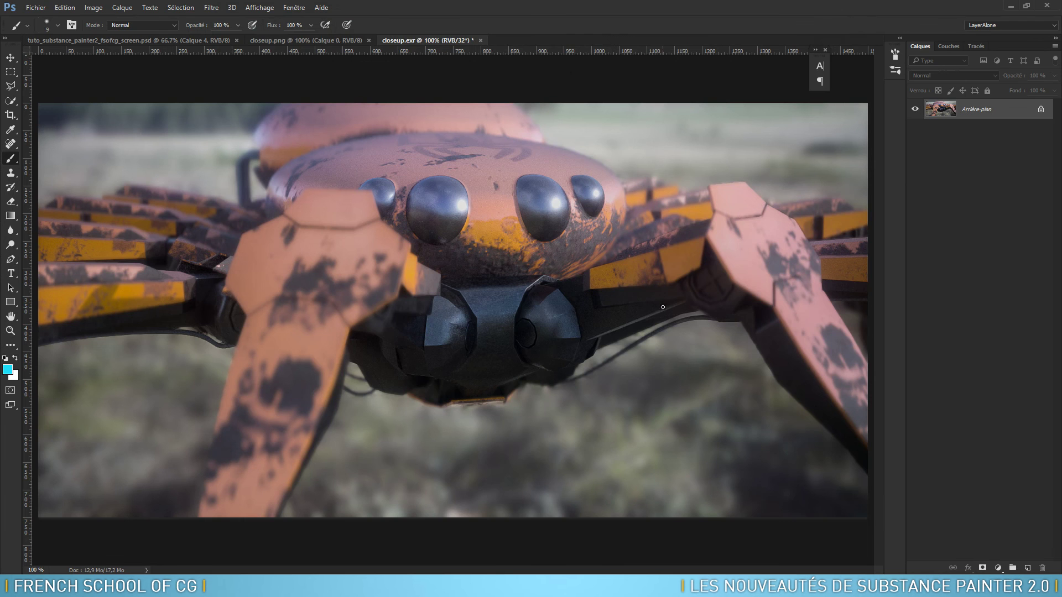
# - Switch back to Substance Painter and set the environment map to studio_05
pyautogui.hotkey('alt', 'Tab')
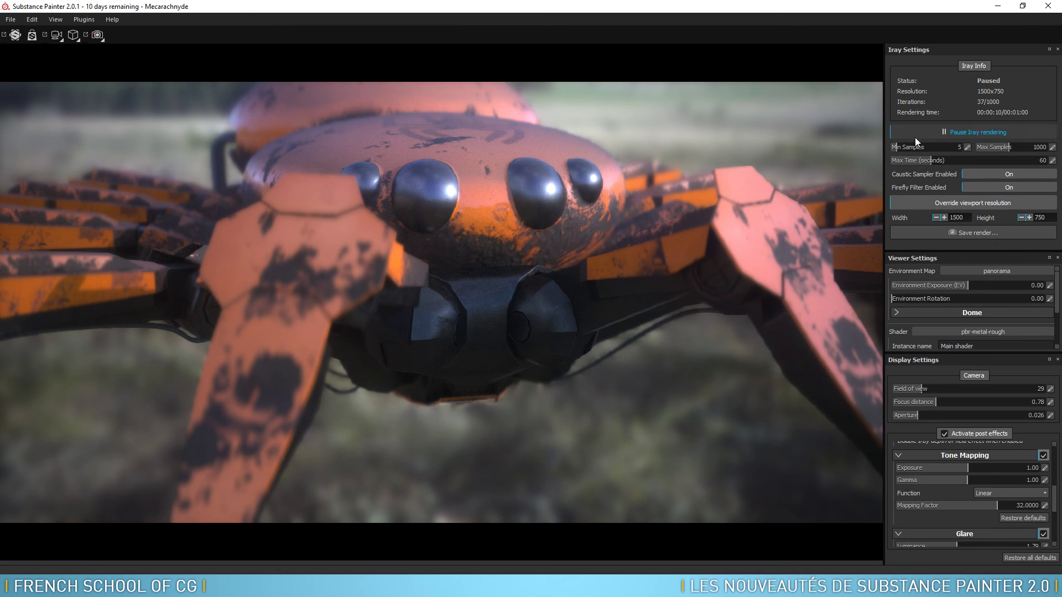
pyautogui.click(976, 203)
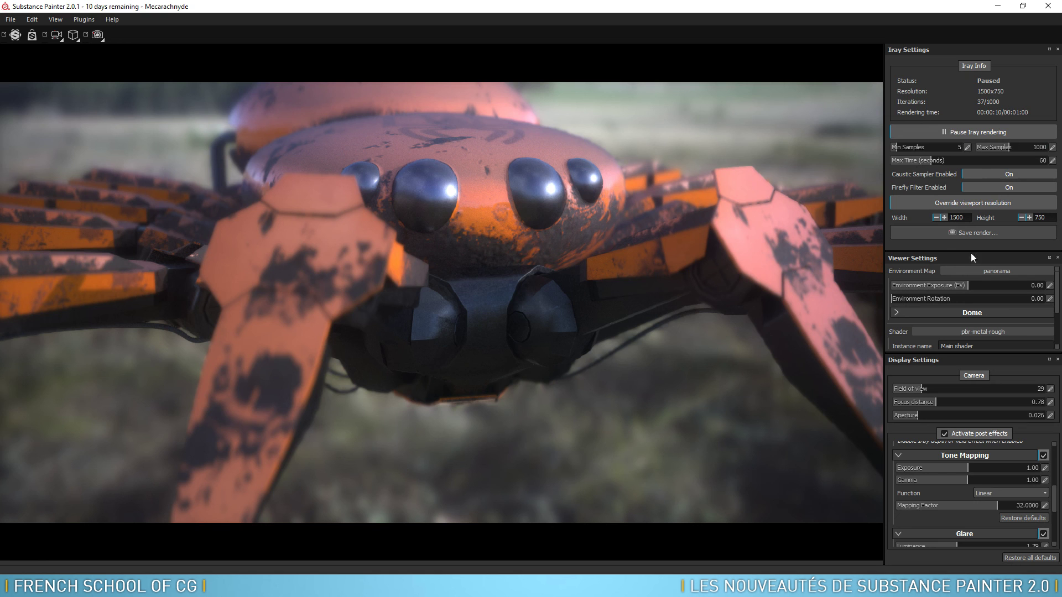
pyautogui.click(985, 270)
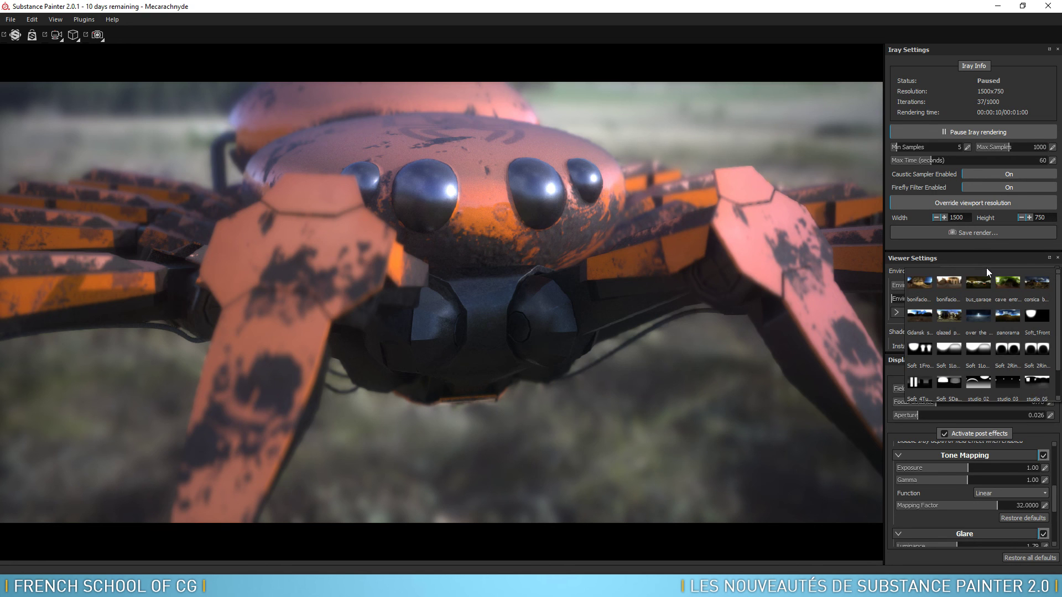
pyautogui.click(1037, 381)
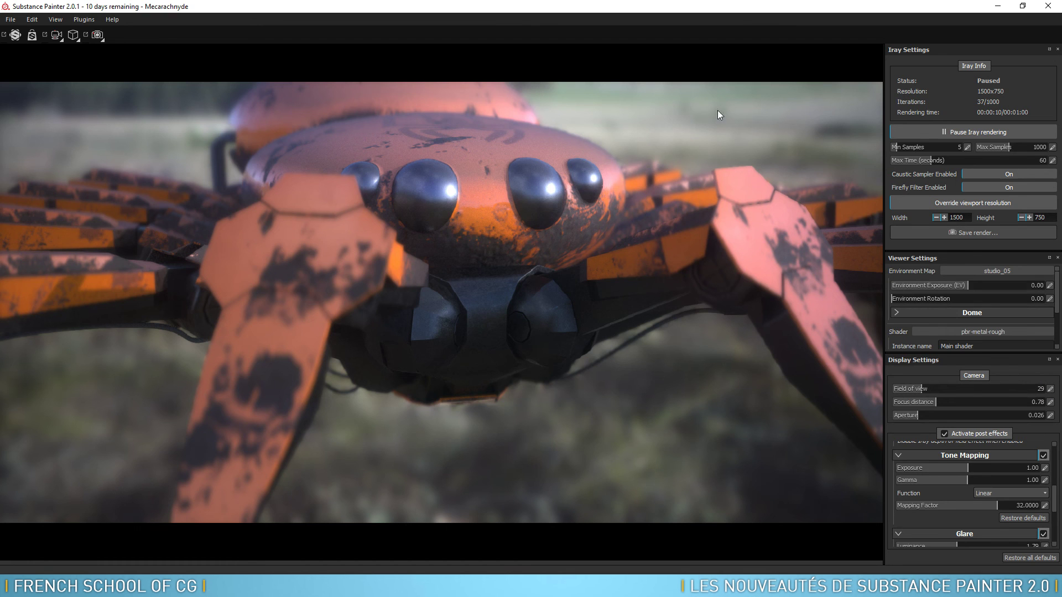
# - Reframe the spider's head closer under the new environment, then pause and resume the Iray rendering
pyautogui.keyDown('alt'); pyautogui.moveTo(818, 301); pyautogui.dragTo(572, 344); pyautogui.keyUp('alt')
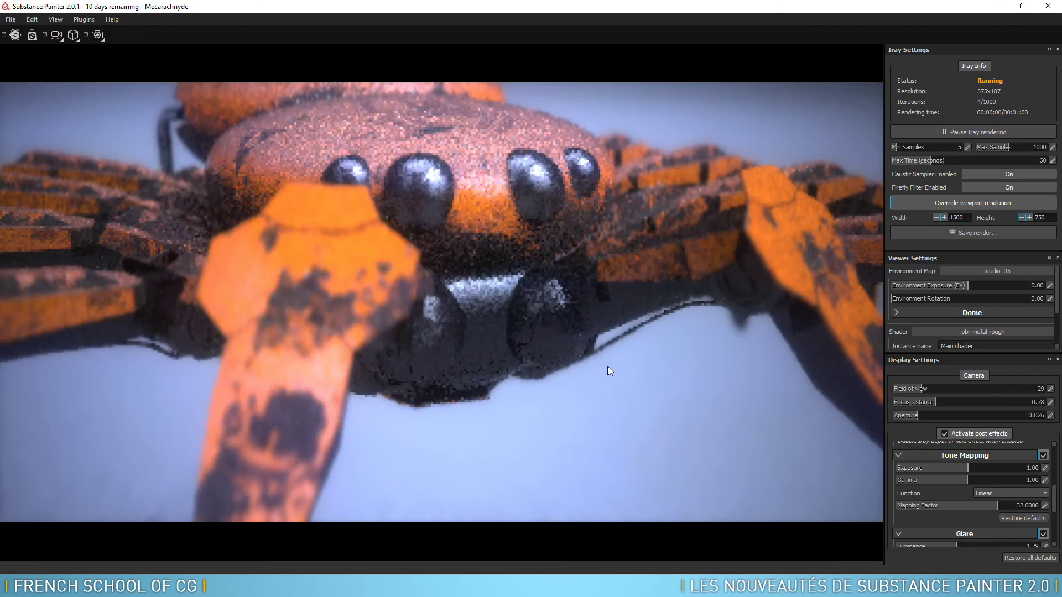
pyautogui.keyDown('alt'); pyautogui.moveTo(604, 367); pyautogui.dragTo(637, 408, button='right'); pyautogui.keyUp('alt')
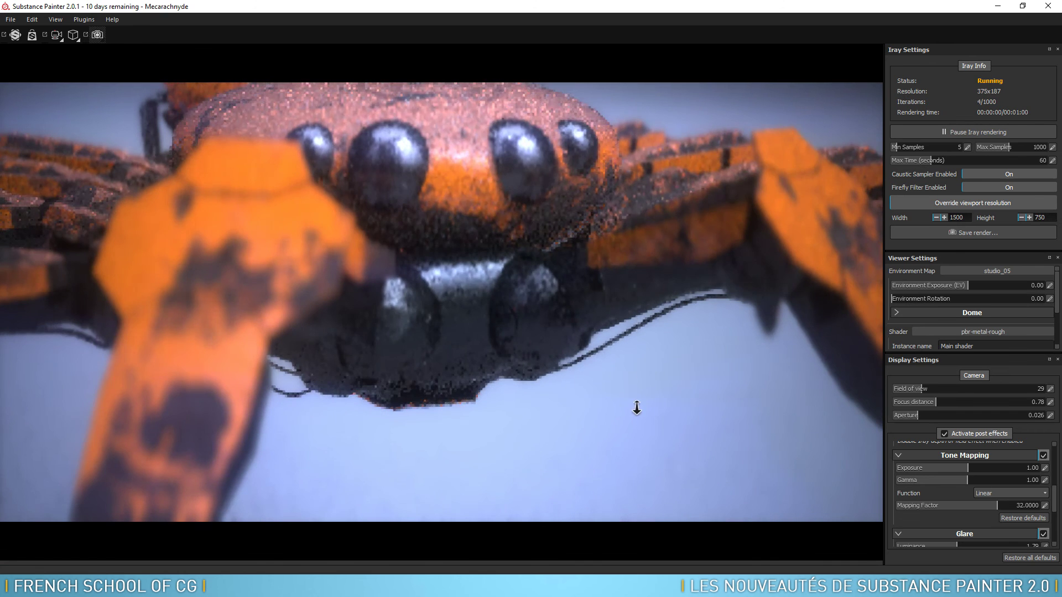
pyautogui.click(971, 134)
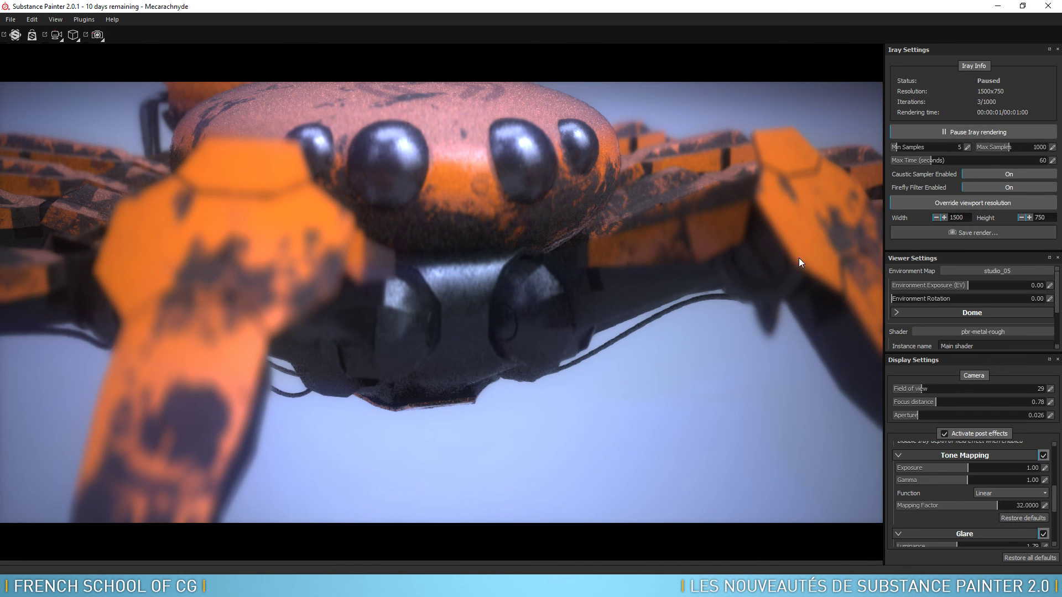
pyautogui.click(946, 131)
# - Frame the spider's face in close-up and set the camera focus on one of its large front eyes
pyautogui.scroll(5, 715, 304)
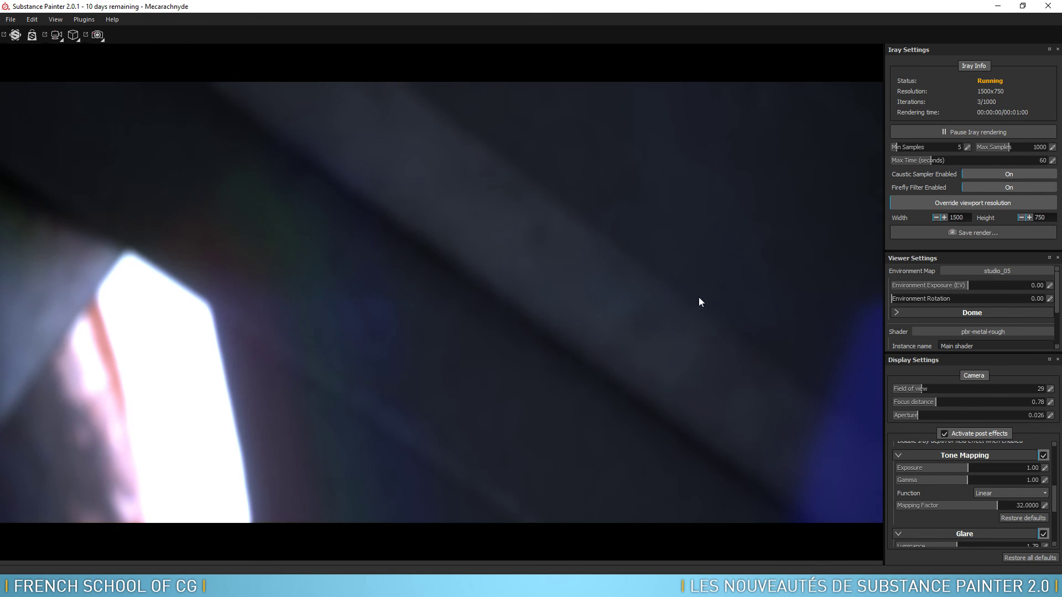
pyautogui.keyDown('alt'); pyautogui.moveTo(626, 372); pyautogui.dragTo(572, 267); pyautogui.keyUp('alt')
pyautogui.keyDown('alt'); pyautogui.moveTo(489, 269); pyautogui.dragTo(284, 265); pyautogui.keyUp('alt')
pyautogui.keyDown('alt'); pyautogui.moveTo(283, 265); pyautogui.dragTo(346, 289, button='right'); pyautogui.keyUp('alt')
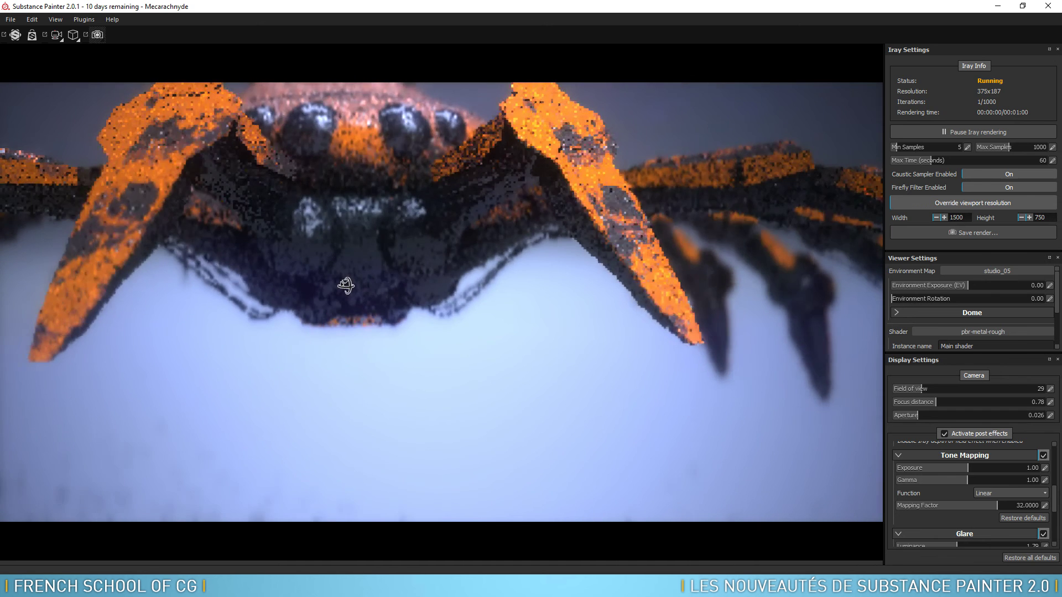
pyautogui.keyDown('alt'); pyautogui.moveTo(360, 248); pyautogui.dragTo(394, 307, button='middle'); pyautogui.keyUp('alt')
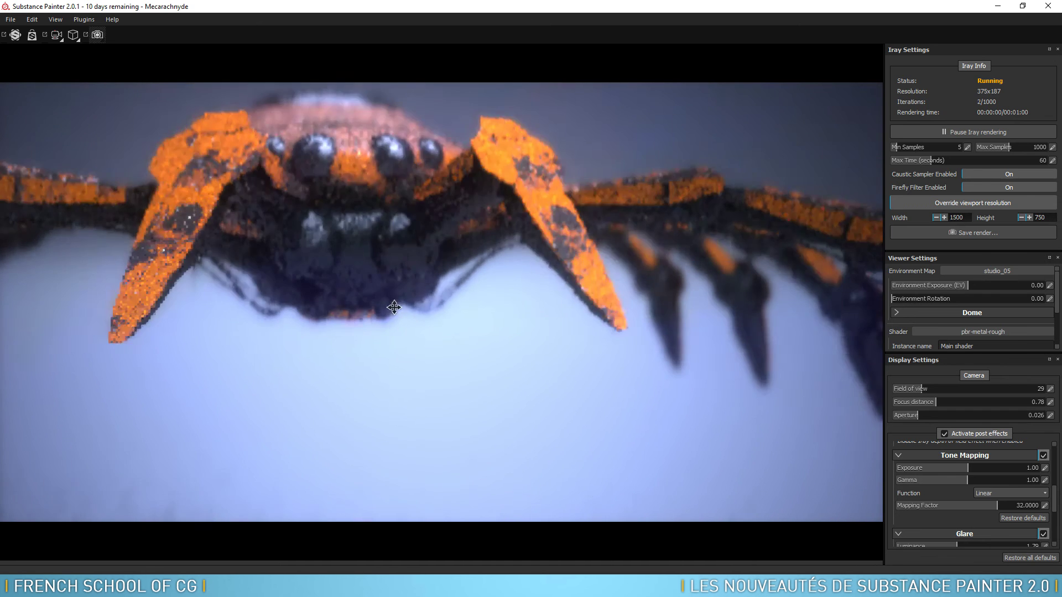
pyautogui.scroll(-5, 394, 308)
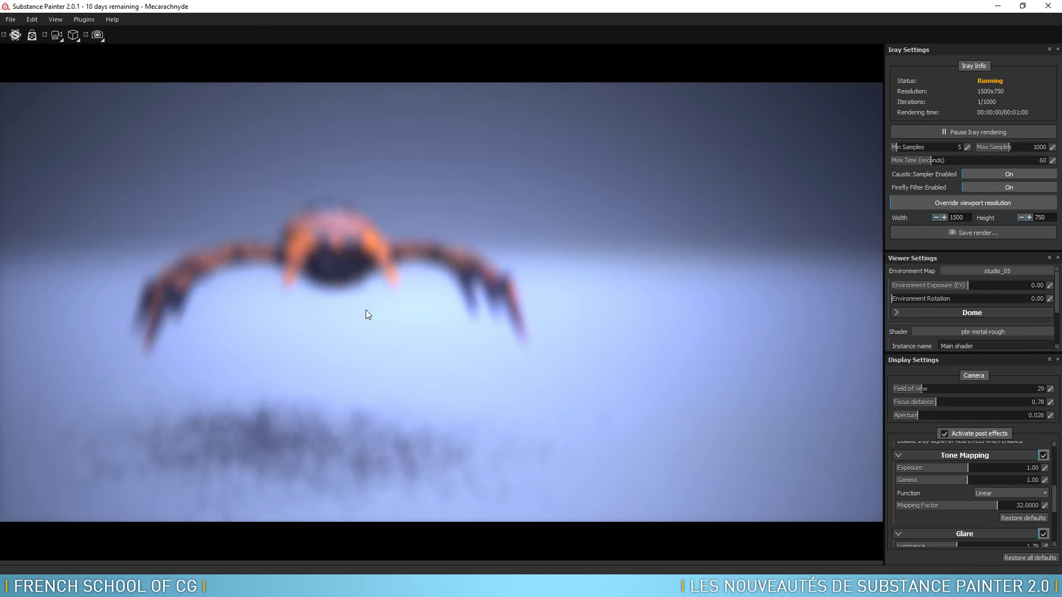
pyautogui.keyDown('alt'); pyautogui.moveTo(367, 164); pyautogui.dragTo(417, 332, button='right'); pyautogui.keyUp('alt')
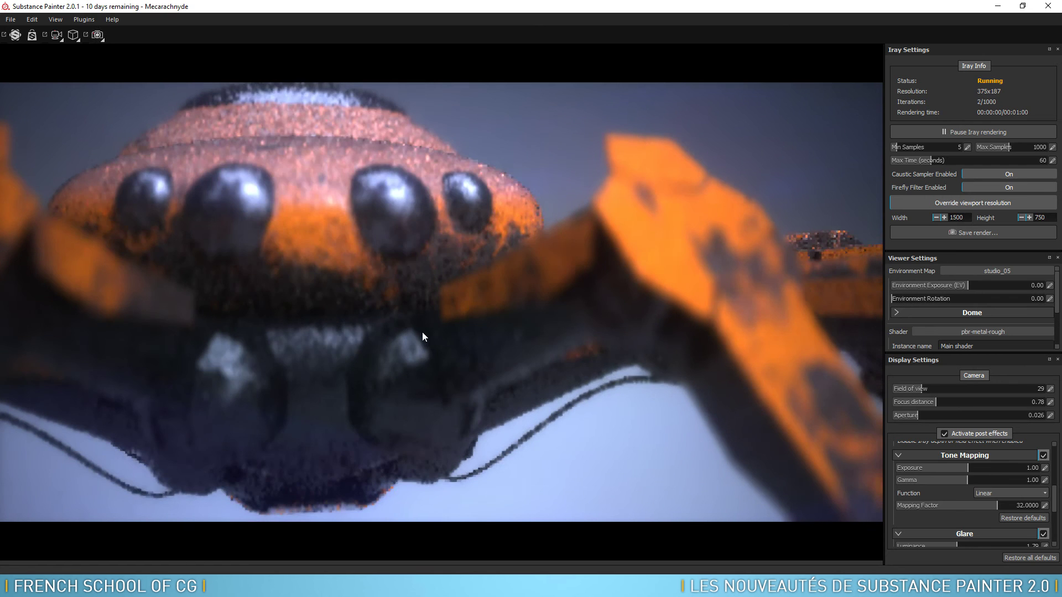
pyautogui.keyDown('alt'); pyautogui.moveTo(422, 338); pyautogui.dragTo(481, 243, button='middle'); pyautogui.keyUp('alt')
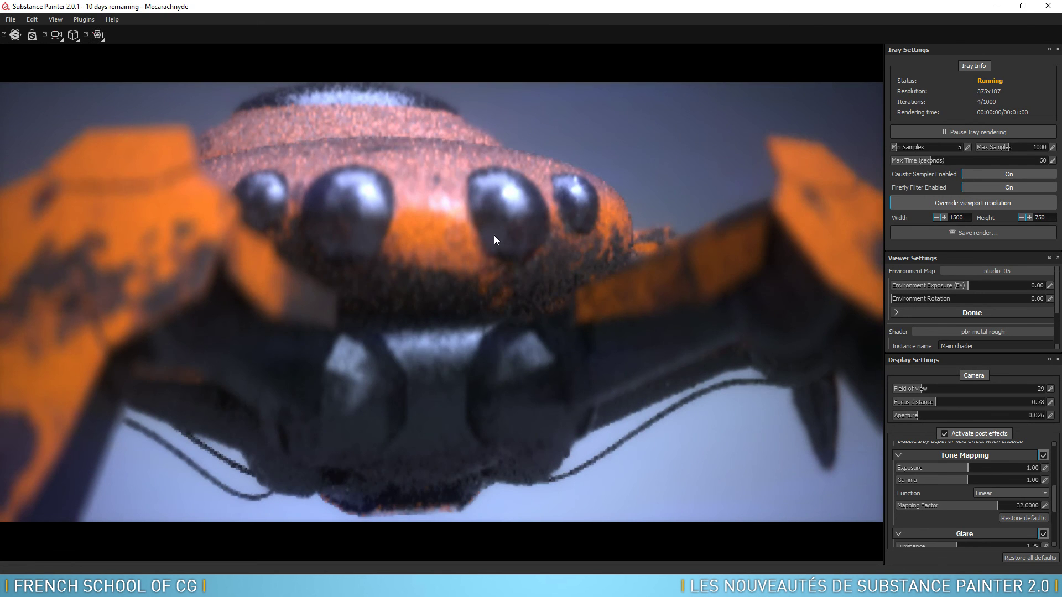
pyautogui.keyDown('ctrl'); pyautogui.keyDown('shift'); pyautogui.click(507, 211); pyautogui.keyUp('shift'); pyautogui.keyUp('ctrl')
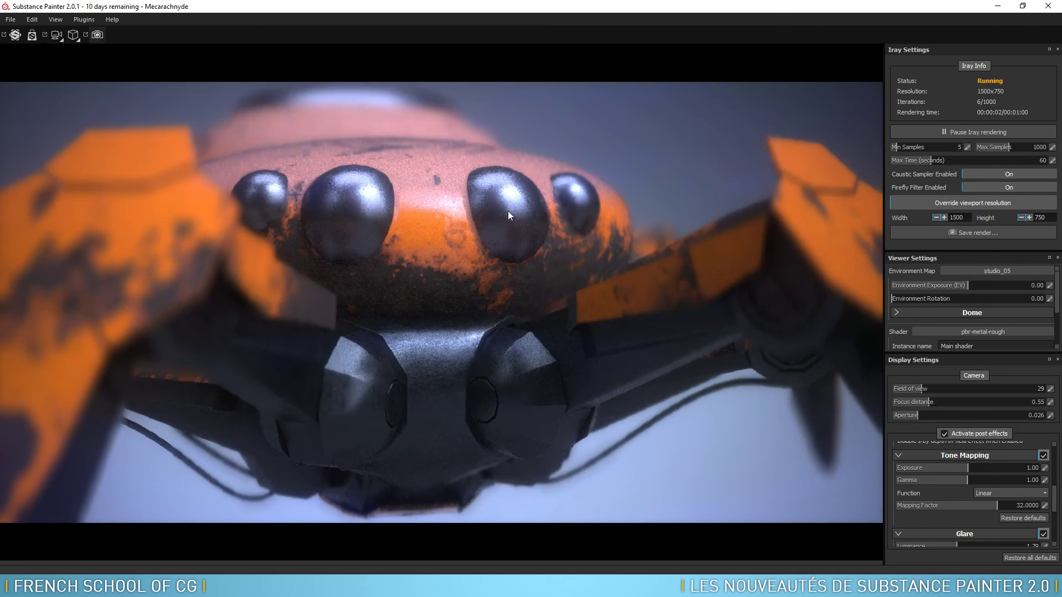
# - Try the focus on the front leg, refocus on the head between the eyes, and frame the face head-on
pyautogui.keyDown('ctrl'); pyautogui.keyDown('shift'); pyautogui.click(824, 200); pyautogui.keyUp('shift'); pyautogui.keyUp('ctrl')
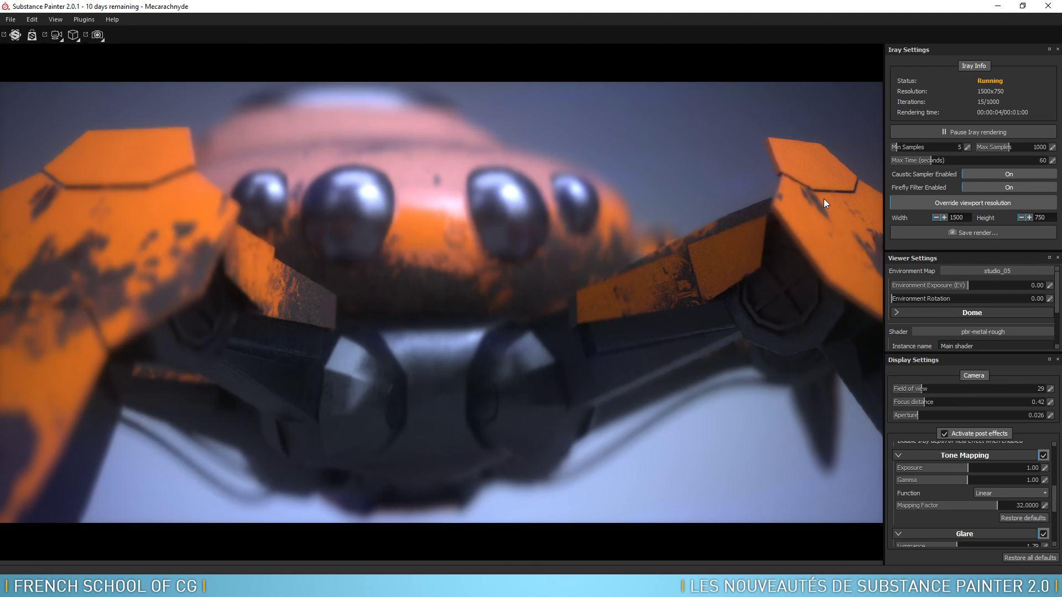
pyautogui.keyDown('ctrl'); pyautogui.keyDown('shift'); pyautogui.click(418, 169); pyautogui.keyUp('shift'); pyautogui.keyUp('ctrl')
pyautogui.keyDown('alt'); pyautogui.moveTo(437, 210); pyautogui.dragTo(472, 212, button='right'); pyautogui.keyUp('alt')
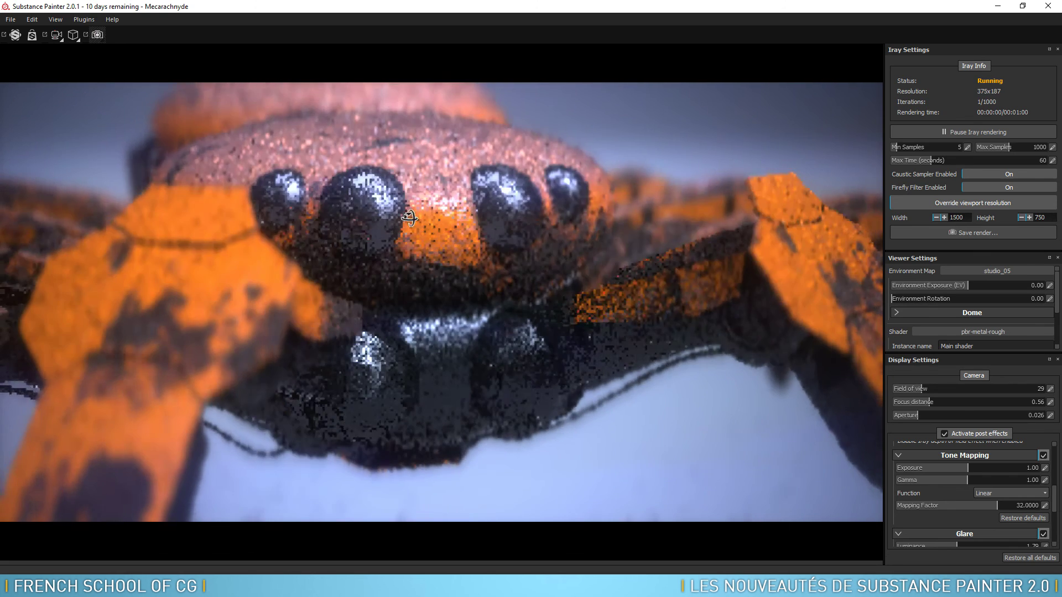
pyautogui.keyDown('alt'); pyautogui.moveTo(473, 212); pyautogui.dragTo(423, 222); pyautogui.keyUp('alt')
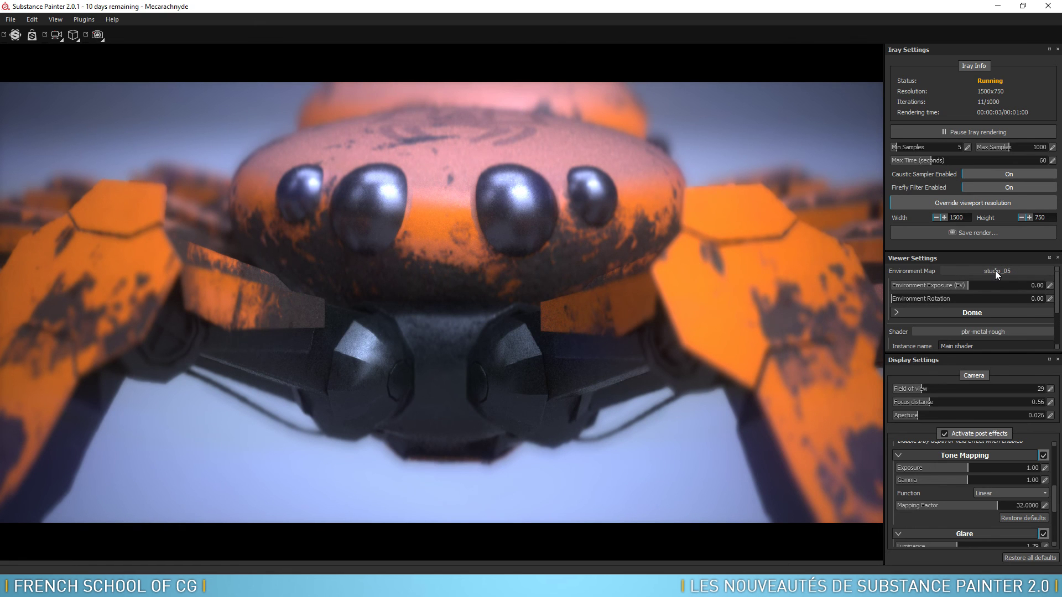
# - Enlarge the viewer settings area and set the environment exposure to 0.21 and the environment rotation to 180
pyautogui.moveTo(1000, 354); pyautogui.dragTo(1000, 430)
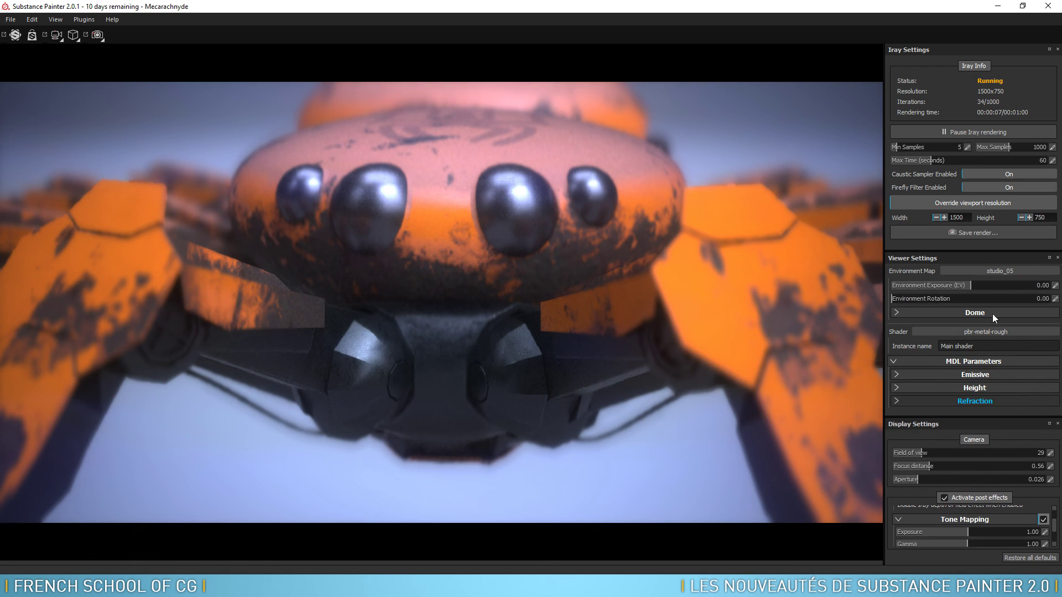
pyautogui.moveTo(969, 286)
pyautogui.mouseDown()
pyautogui.moveTo(950, 284)
pyautogui.moveTo(970, 281)
pyautogui.mouseUp()
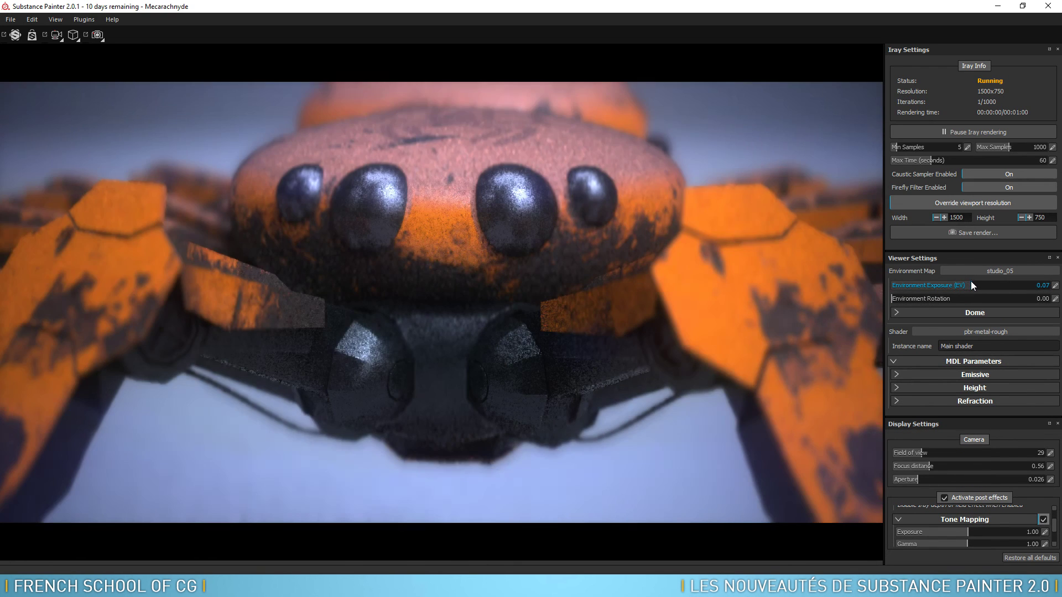
pyautogui.moveTo(906, 297); pyautogui.dragTo(970, 298)
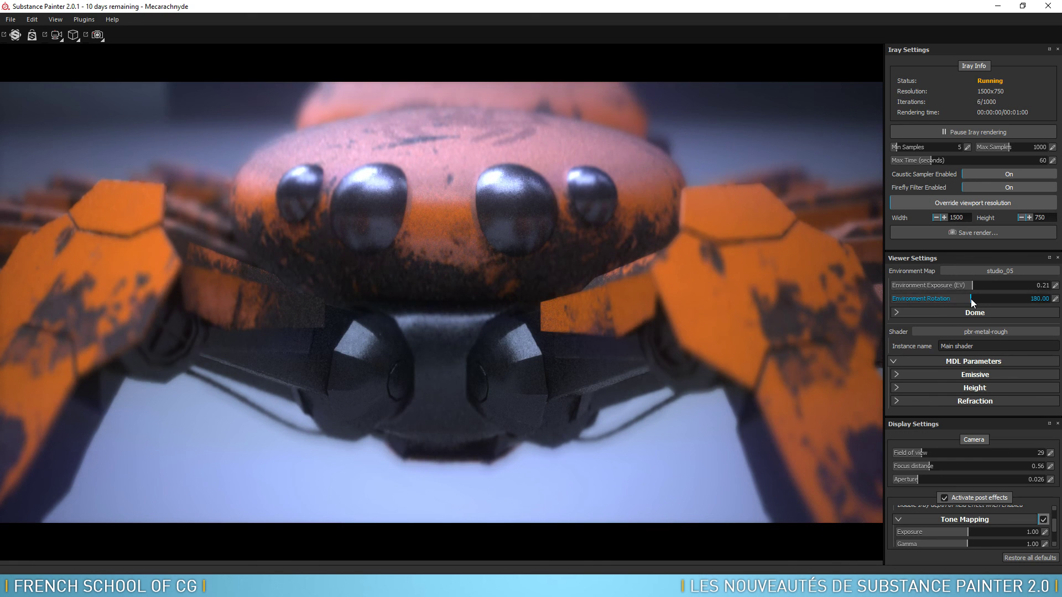
# - Show the Dome settings, set the camera aperture to 0 and frame the whole spider from the front
pyautogui.click(896, 313)
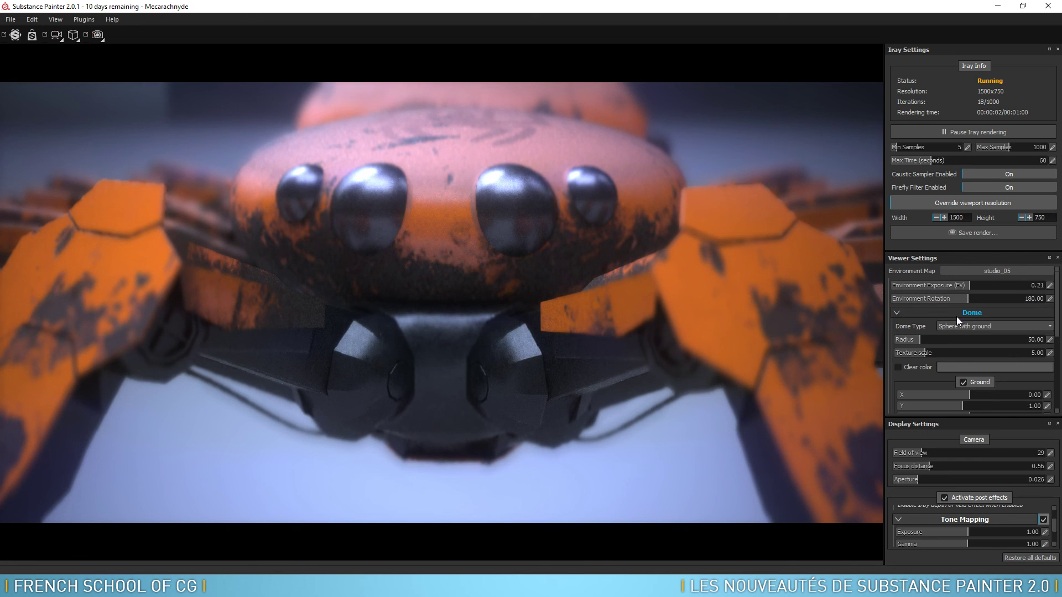
pyautogui.scroll(-2, 1060, 313)
pyautogui.scroll(-1, 952, 325)
pyautogui.keyDown('alt'); pyautogui.moveTo(525, 352); pyautogui.dragTo(583, 117, button='right'); pyautogui.keyUp('alt')
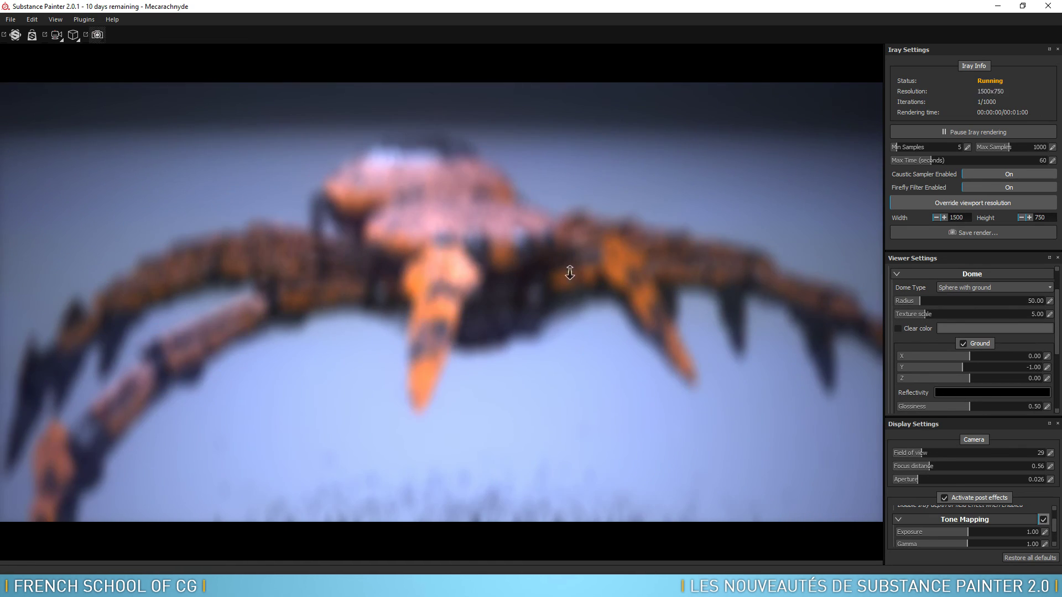
pyautogui.keyDown('alt'); pyautogui.moveTo(569, 272); pyautogui.dragTo(571, 240, button='right'); pyautogui.keyUp('alt')
pyautogui.keyDown('alt'); pyautogui.moveTo(555, 289); pyautogui.dragTo(586, 282); pyautogui.keyUp('alt')
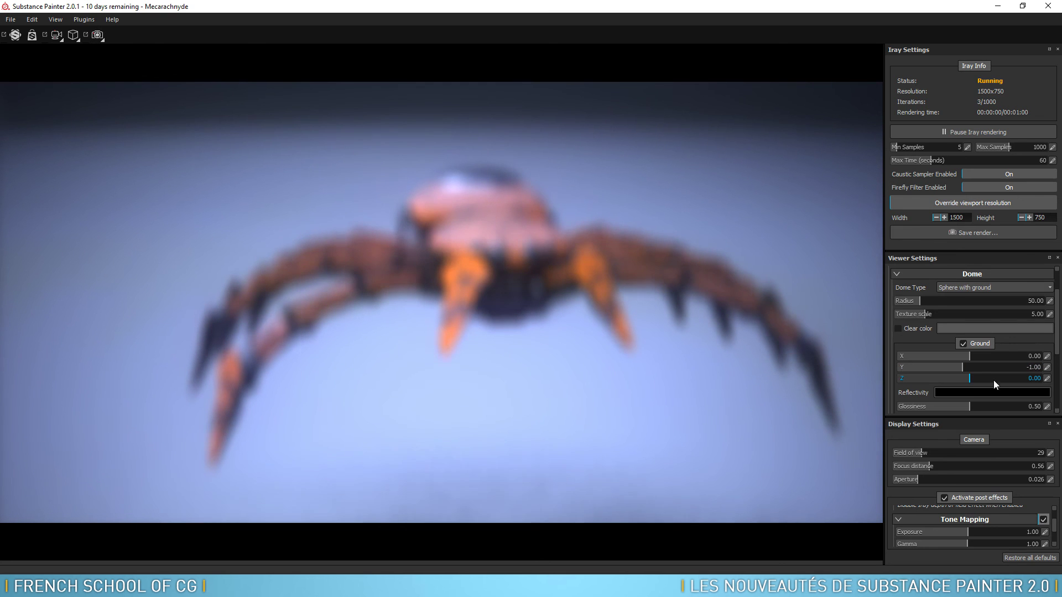
pyautogui.moveTo(990, 473); pyautogui.dragTo(877, 479)
pyautogui.keyDown('alt'); pyautogui.moveTo(536, 360); pyautogui.dragTo(491, 357); pyautogui.keyUp('alt')
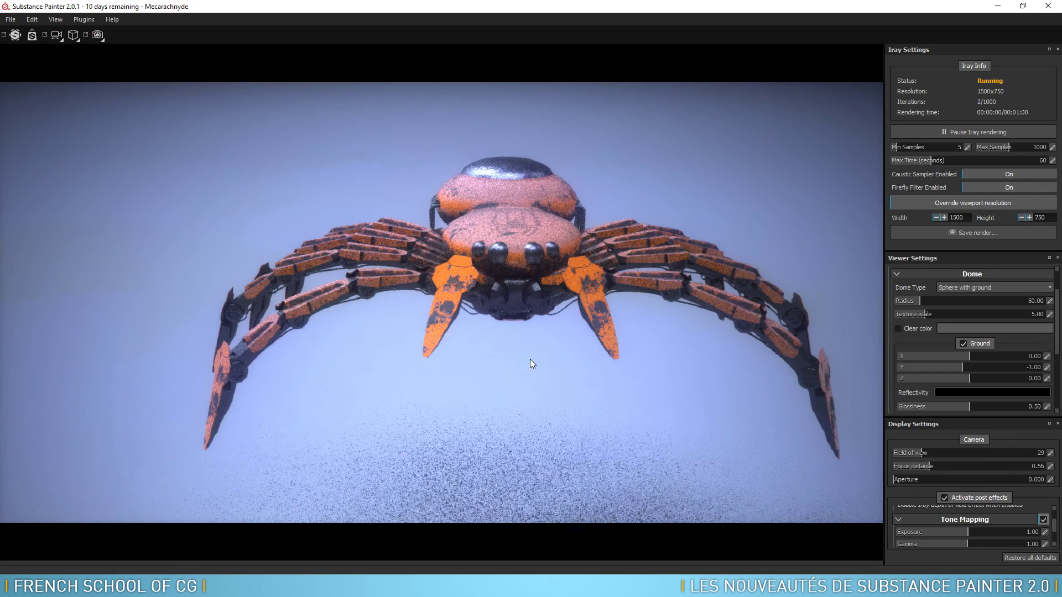
# - Try the Infinite sphere and Sphere dome types, and return to Sphere with ground
pyautogui.click(990, 284)
pyautogui.click(968, 296)
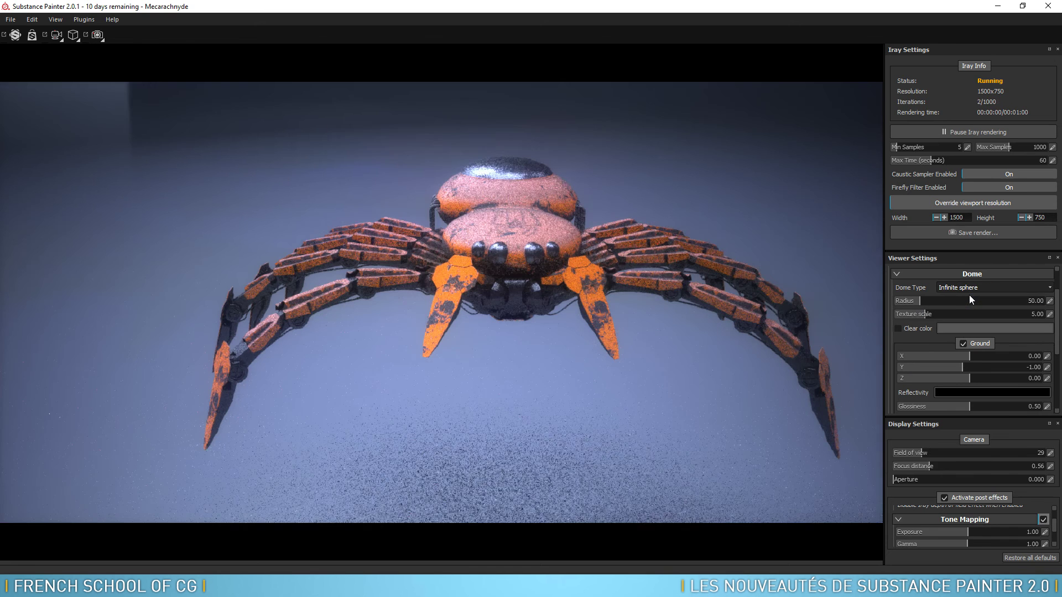
pyautogui.click(975, 286)
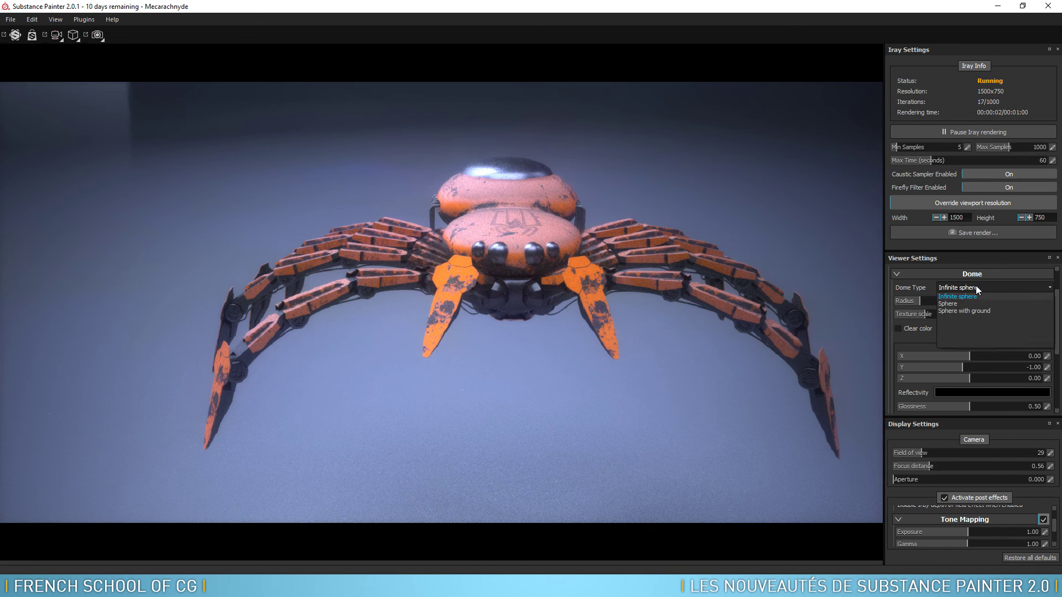
pyautogui.click(955, 300)
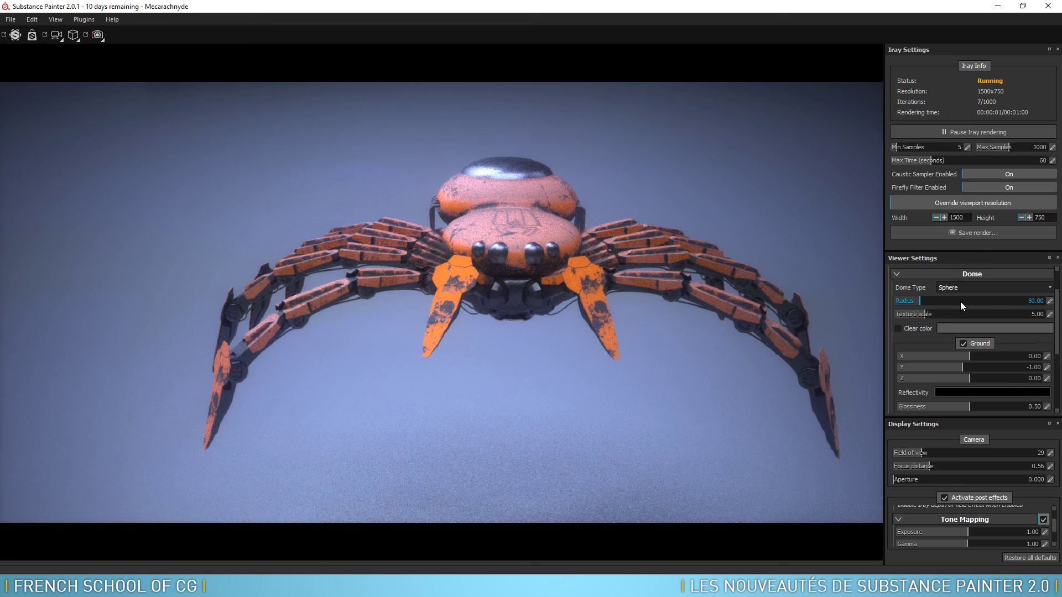
pyautogui.click(982, 288)
pyautogui.click(973, 310)
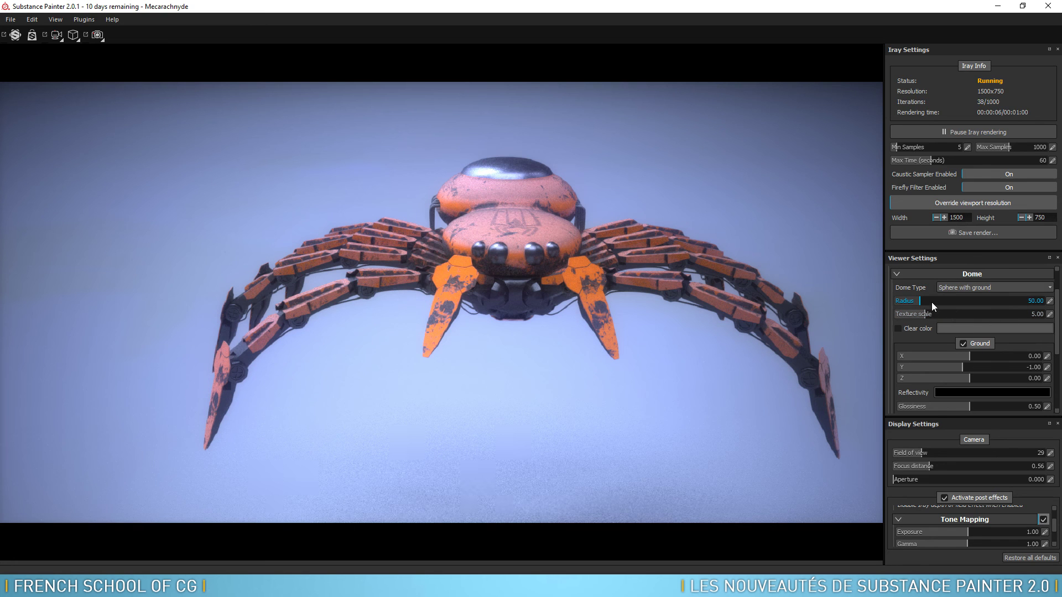
# - Set the dome radius to 18.64 and texture scale to 7.10, and enable the dome's clear color
pyautogui.moveTo(920, 300)
pyautogui.mouseDown()
pyautogui.moveTo(905, 297)
pyautogui.moveTo(898, 311)
pyautogui.moveTo(931, 316)
pyautogui.mouseUp()
pyautogui.click(917, 328)
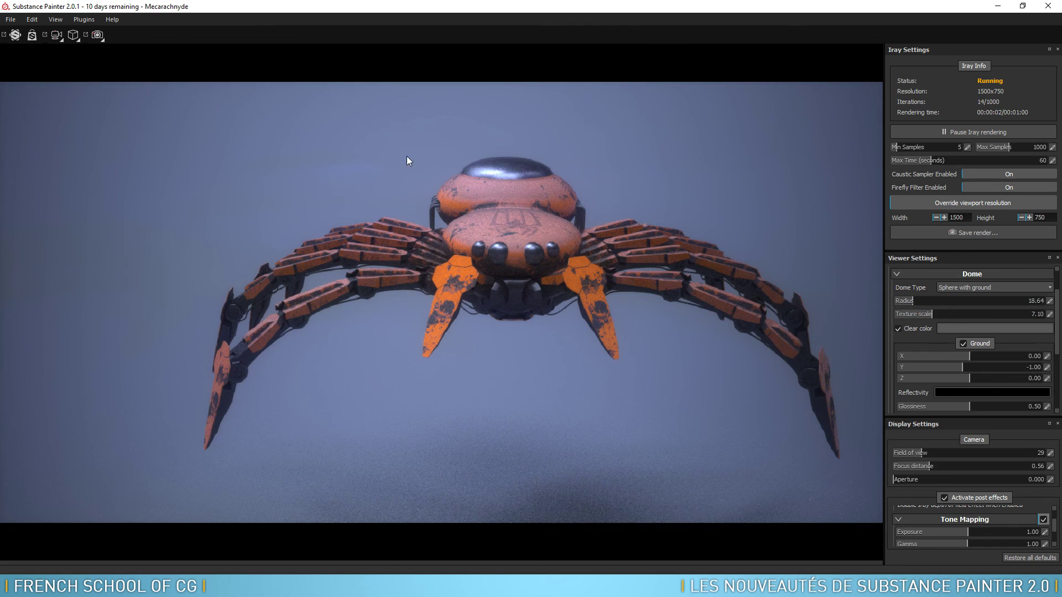
pyautogui.keyDown('alt'); pyautogui.moveTo(453, 147); pyautogui.dragTo(481, 133); pyautogui.keyUp('alt')
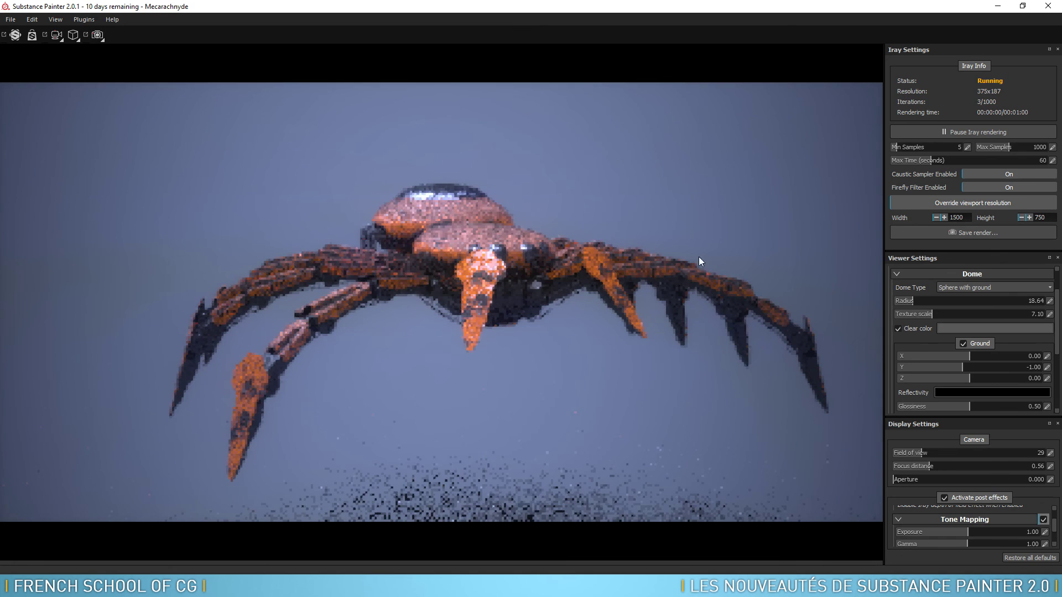
# - Set the dome's clear color to black and check the spider against the new background
pyautogui.click(996, 328)
pyautogui.moveTo(938, 310); pyautogui.dragTo(850, 394)
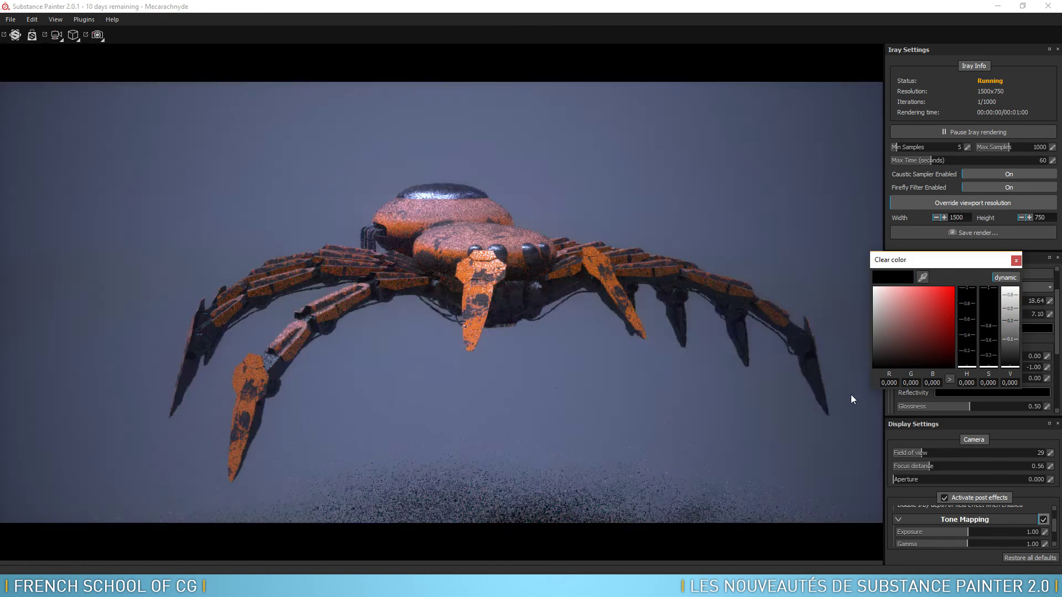
pyautogui.keyDown('alt'); pyautogui.moveTo(628, 200); pyautogui.dragTo(600, 194); pyautogui.keyUp('alt')
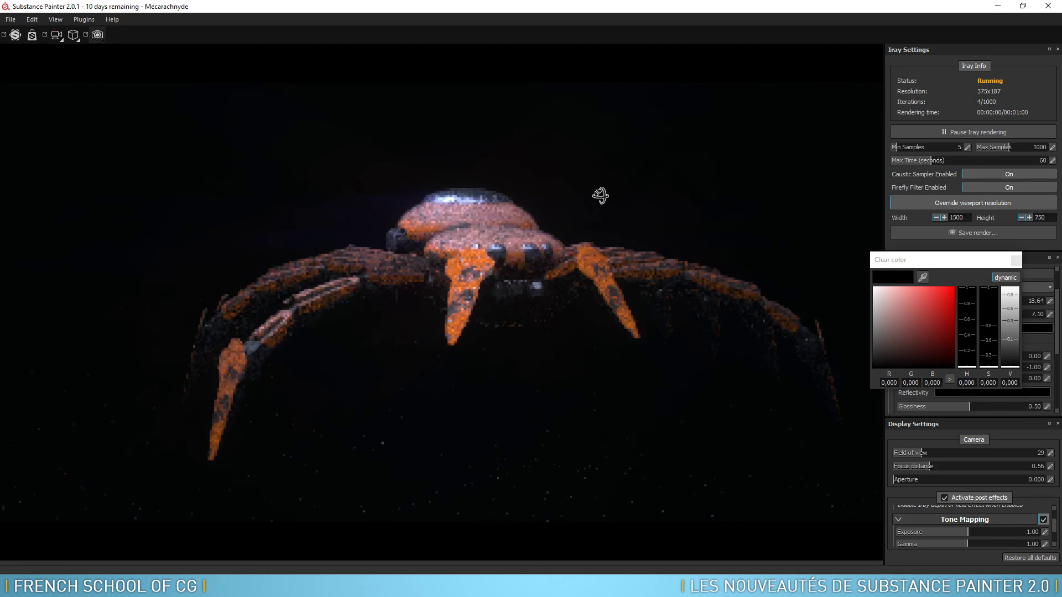
# - Set the dome's clear color to a dark gray of 0.030 and toggle it off and on to compare backgrounds
pyautogui.click(875, 352)
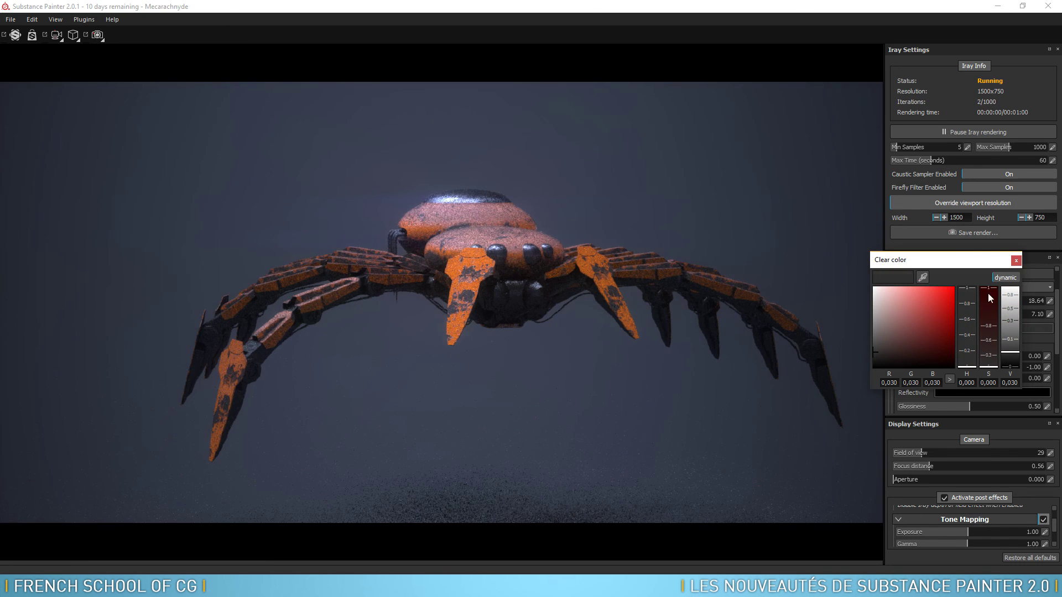
pyautogui.click(1016, 260)
pyautogui.click(898, 328)
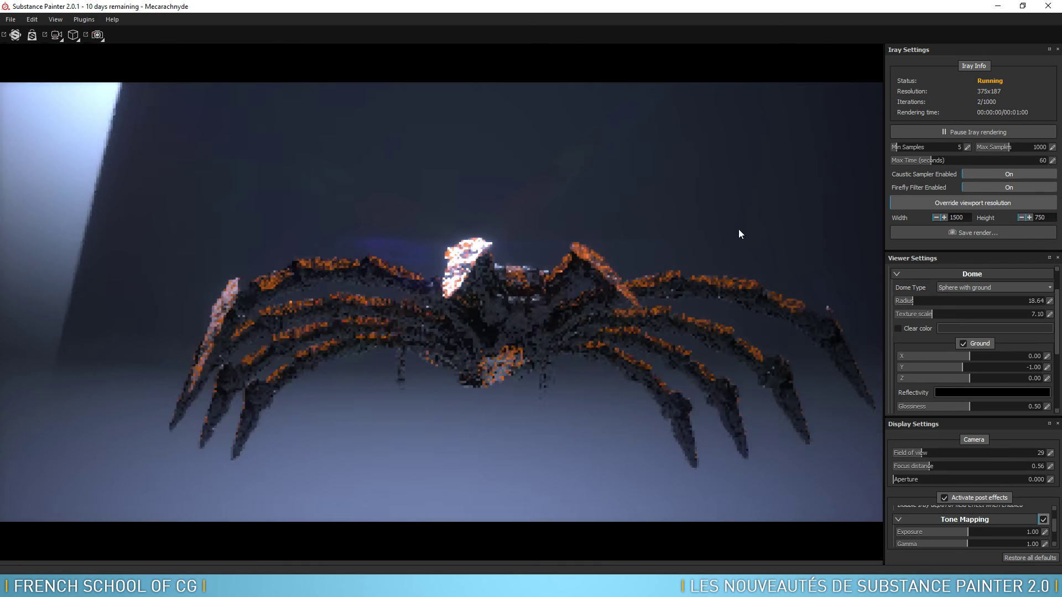
pyautogui.keyDown('alt'); pyautogui.moveTo(739, 230); pyautogui.dragTo(742, 290); pyautogui.keyUp('alt')
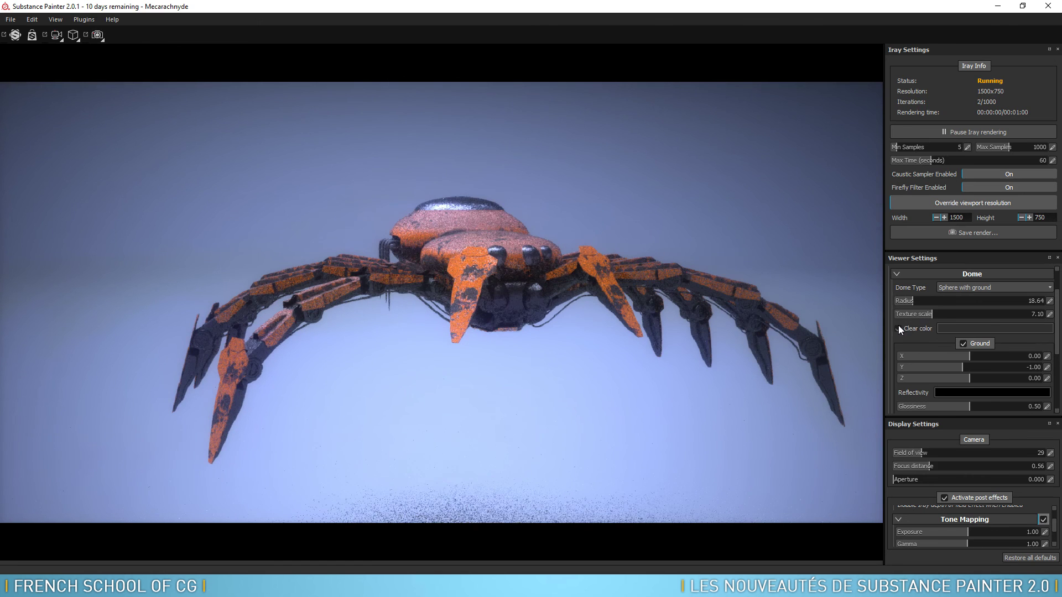
pyautogui.click(898, 326)
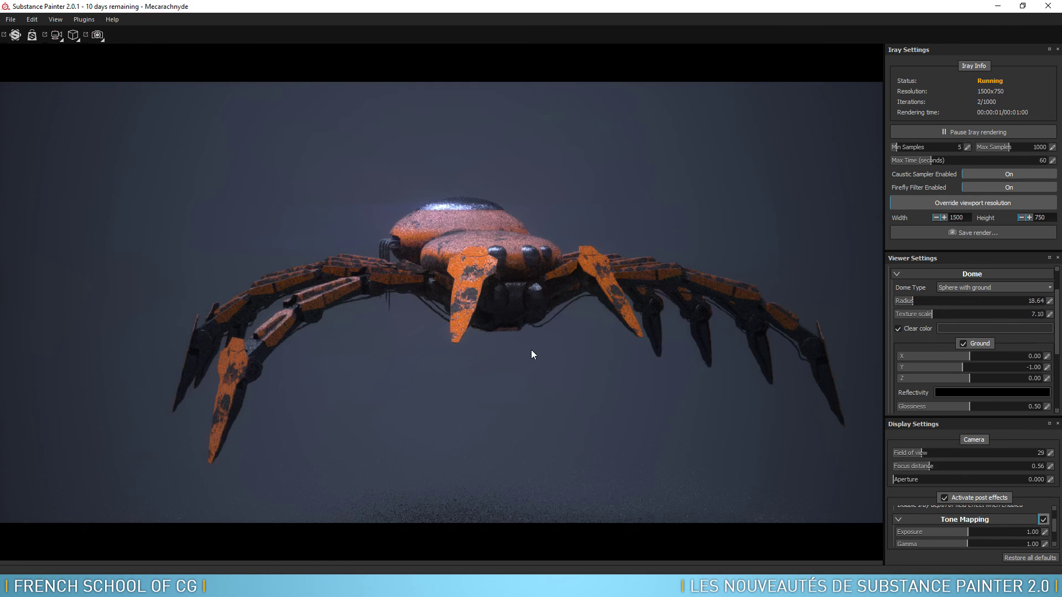
# - Try a ground Y position of -0.35, settle on -0.32, and check the spider's feet against the floor from several angles
pyautogui.keyDown('alt'); pyautogui.moveTo(533, 355); pyautogui.dragTo(484, 361); pyautogui.keyUp('alt')
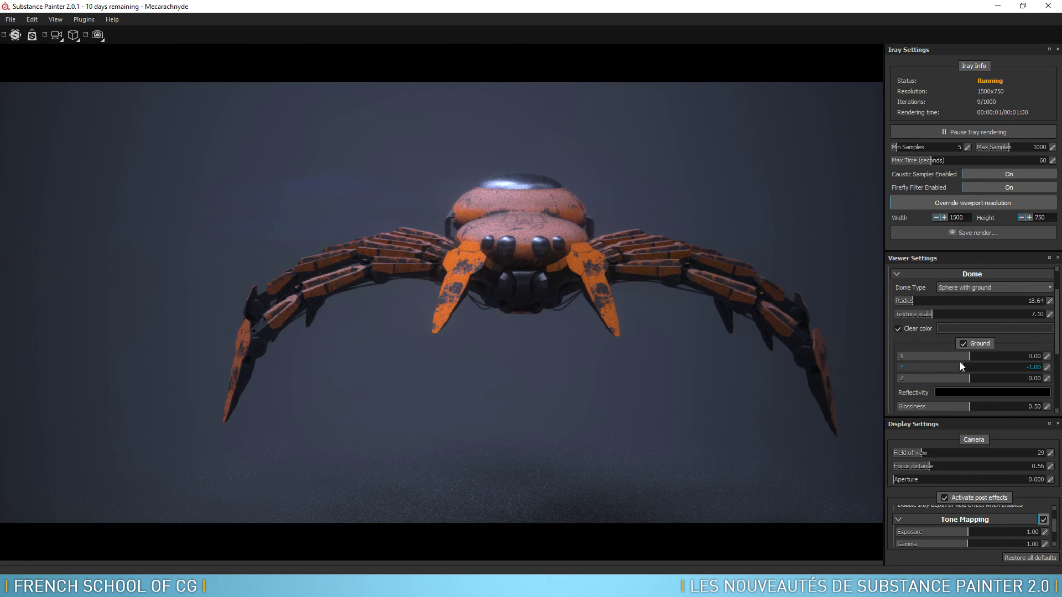
pyautogui.click(1047, 367)
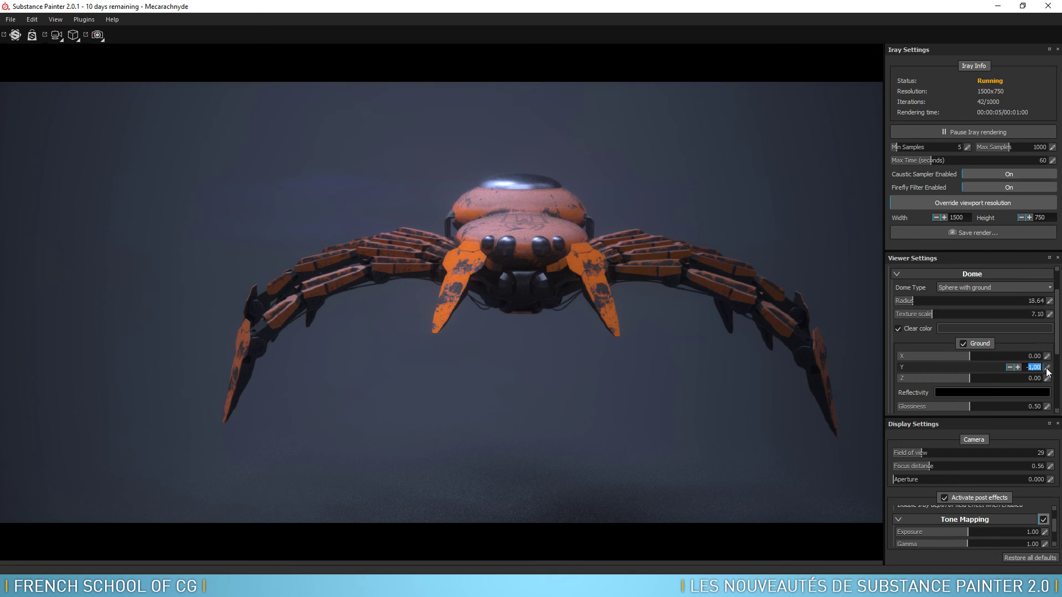
pyautogui.write('-,35')
pyautogui.press('Return')
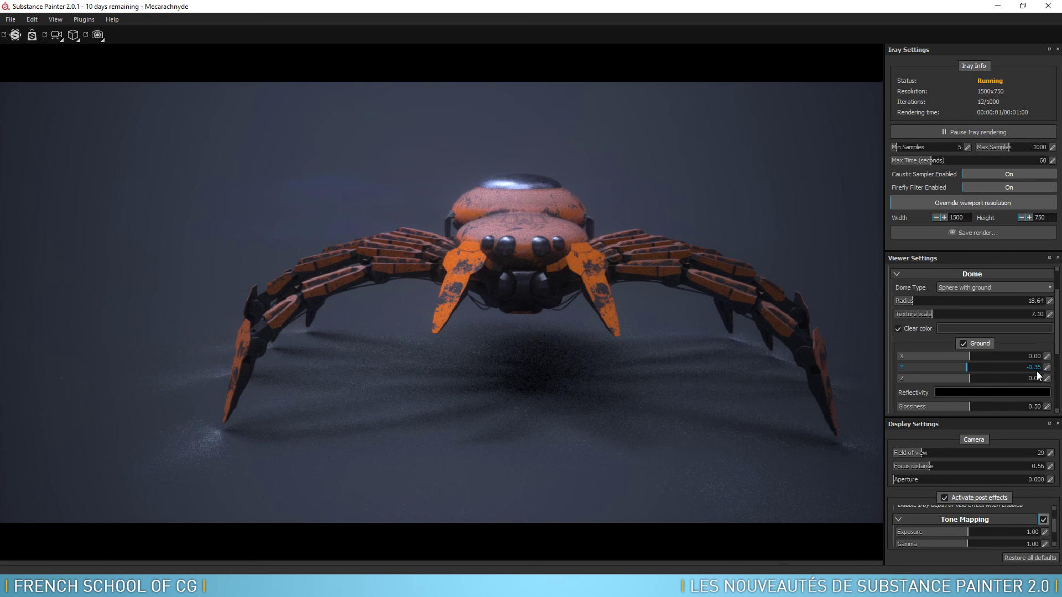
pyautogui.click(1041, 367)
pyautogui.click(1047, 368)
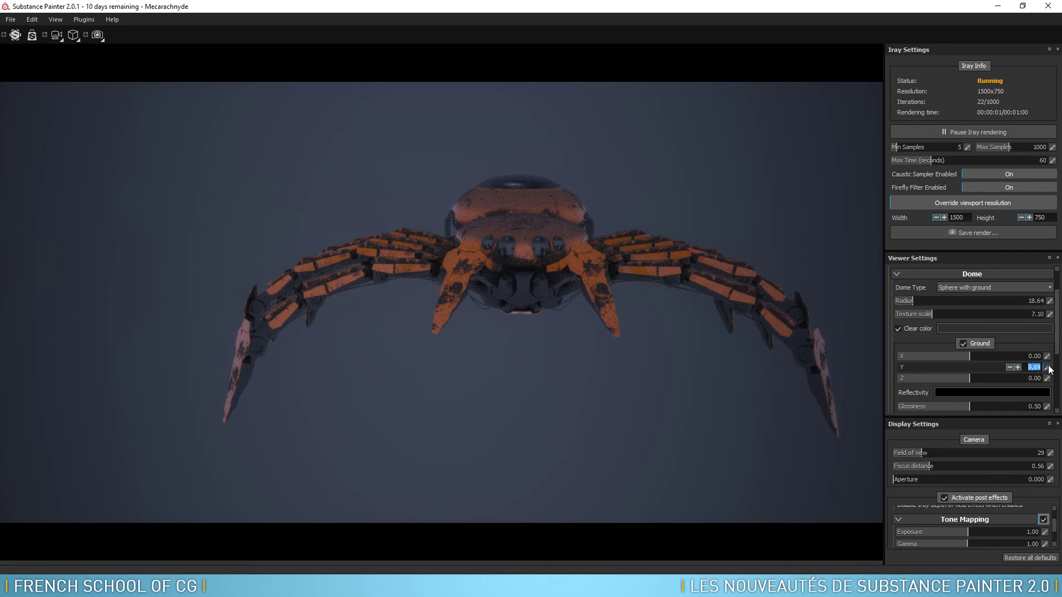
pyautogui.write('-,32')
pyautogui.press('Return')
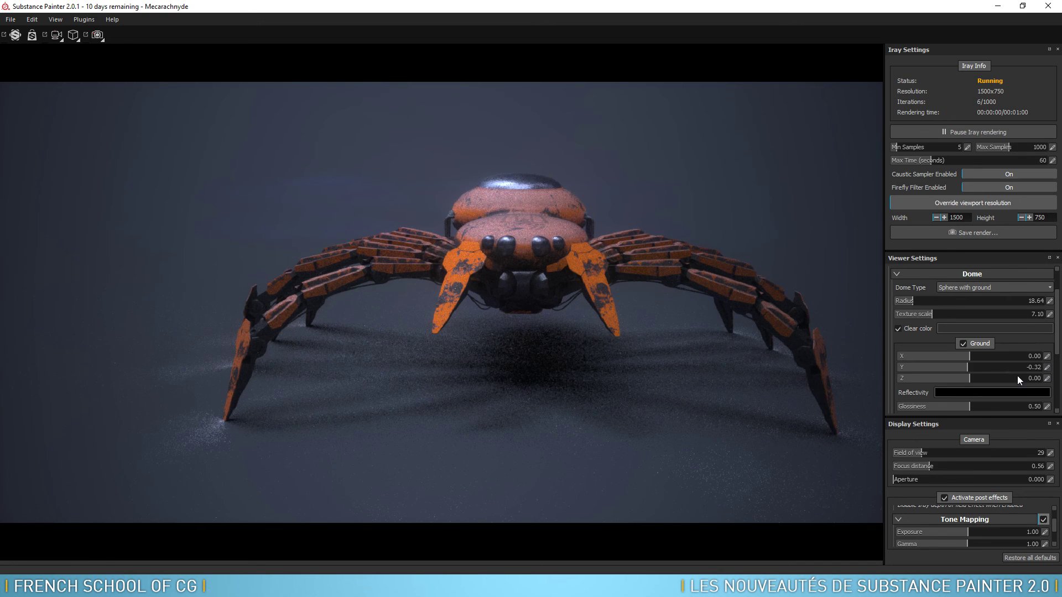
pyautogui.keyDown('alt'); pyautogui.moveTo(367, 380); pyautogui.dragTo(451, 375); pyautogui.keyUp('alt')
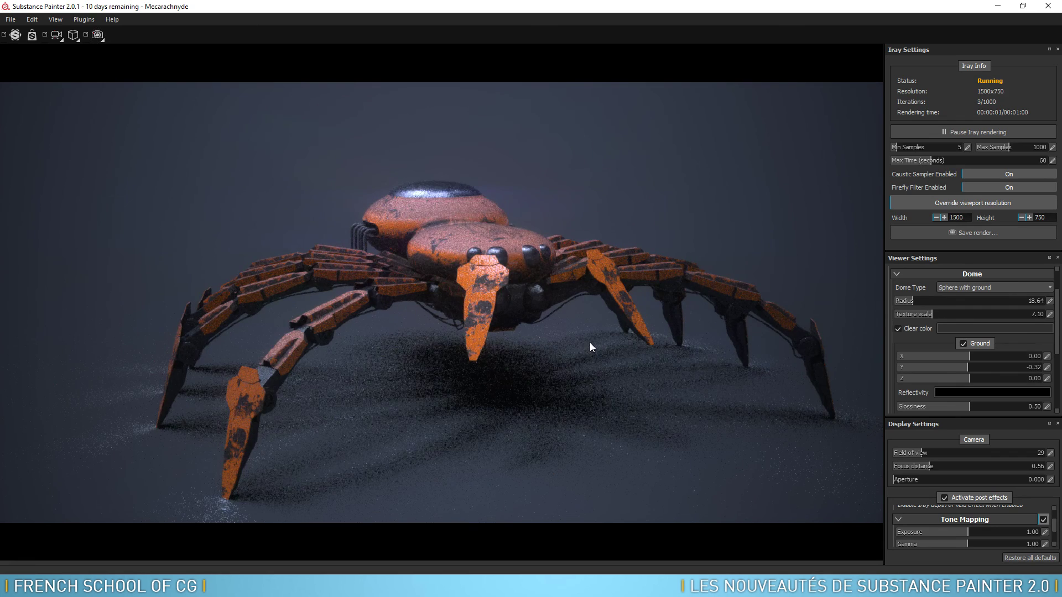
pyautogui.moveTo(535, 345)
pyautogui.keyDown('alt'); pyautogui.mouseDown()
pyautogui.moveTo(462, 352)
pyautogui.moveTo(479, 339)
pyautogui.moveTo(500, 374)
pyautogui.moveTo(535, 350)
pyautogui.mouseUp(); pyautogui.keyUp('alt')
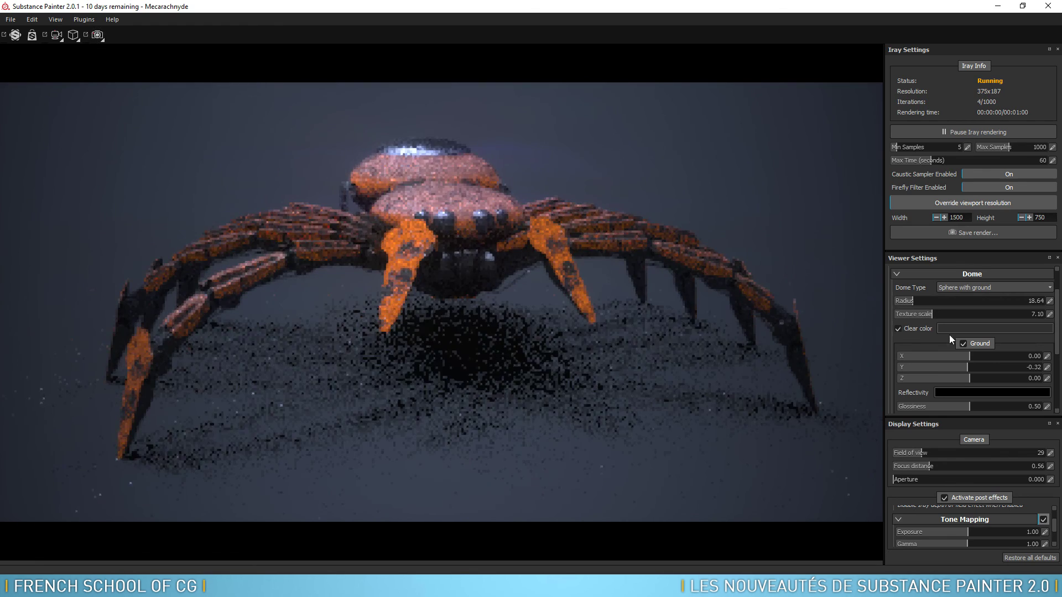
# - Disable the dome's clear color and set the ground reflectivity to pure white
pyautogui.click(898, 329)
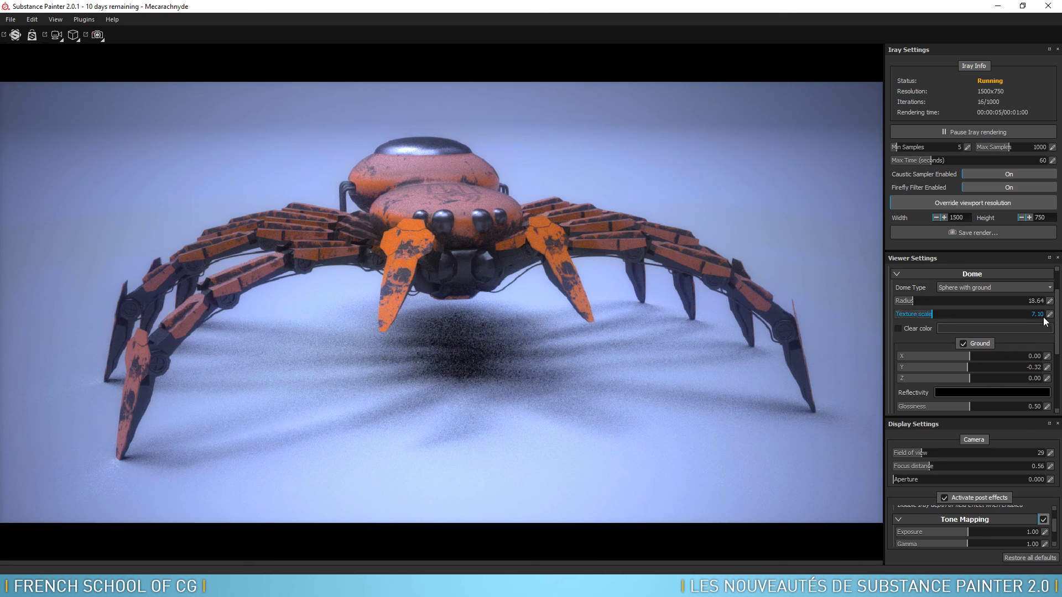
pyautogui.moveTo(1057, 320); pyautogui.dragTo(1057, 348)
pyautogui.scroll(-1, 984, 323)
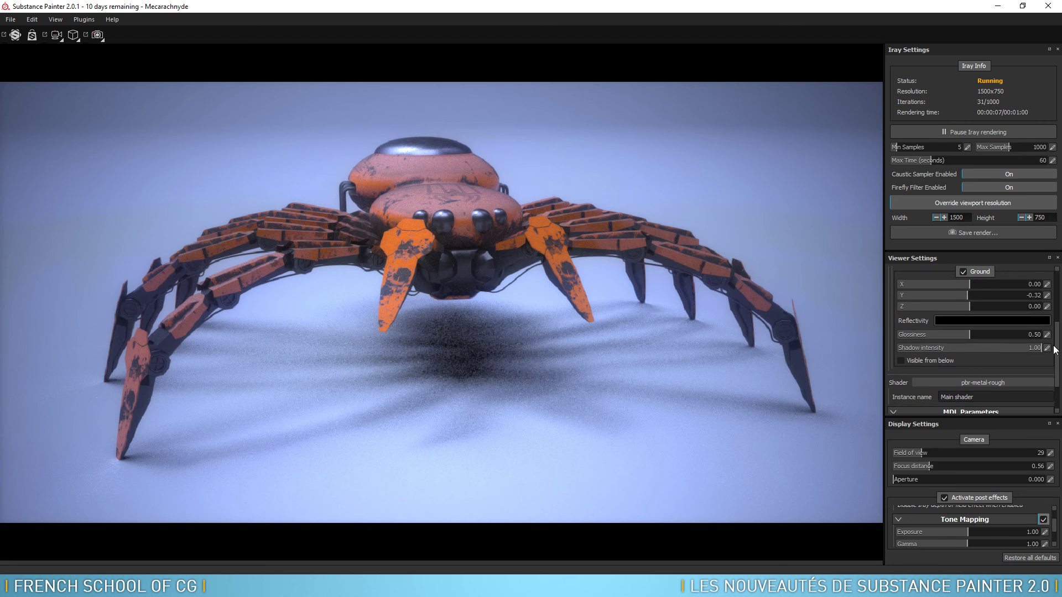
pyautogui.click(986, 323)
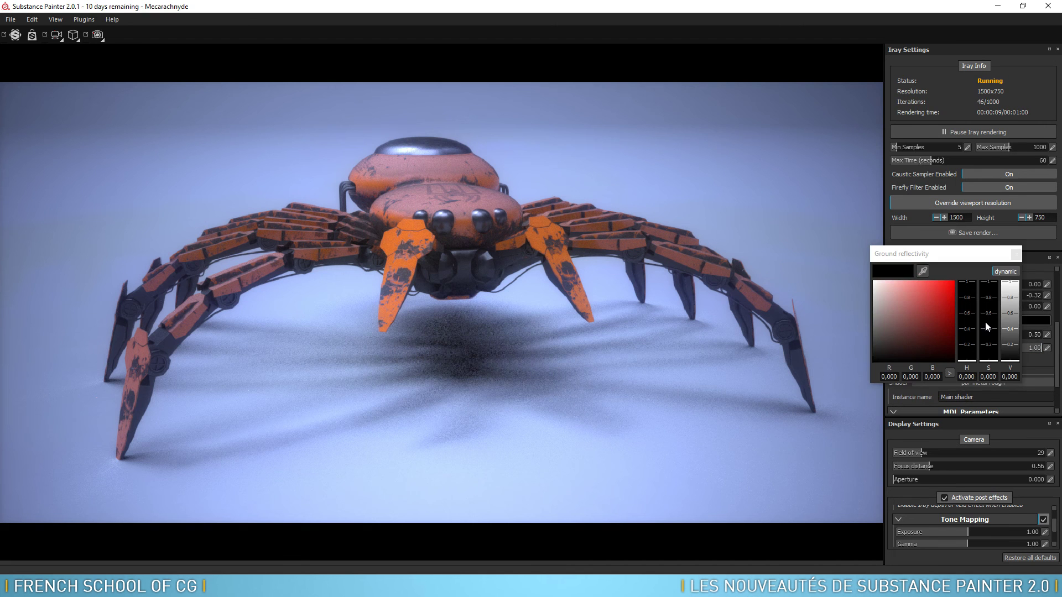
pyautogui.moveTo(897, 332); pyautogui.dragTo(850, 244)
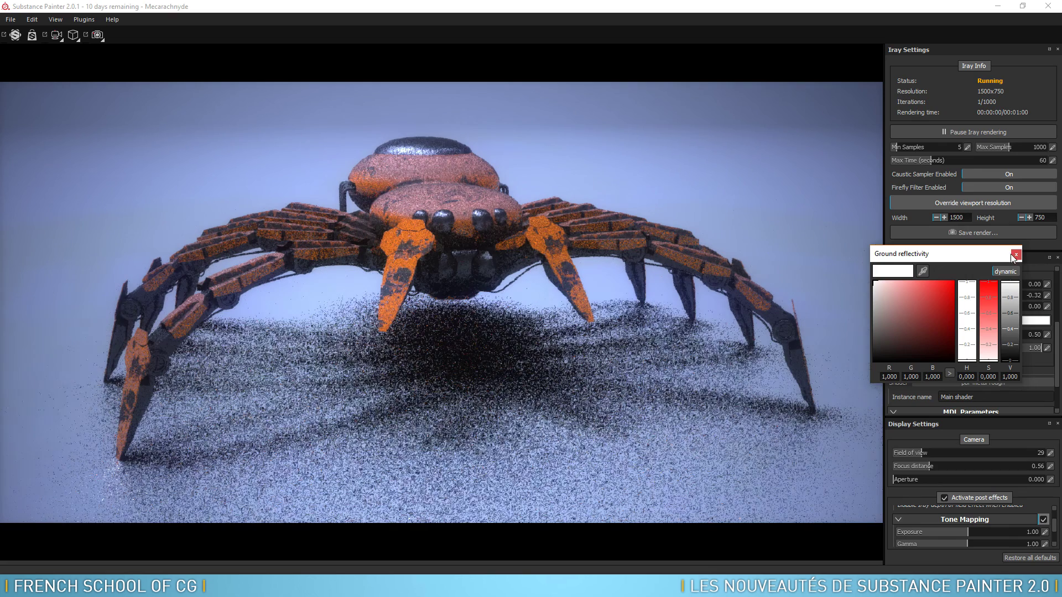
pyautogui.click(1016, 253)
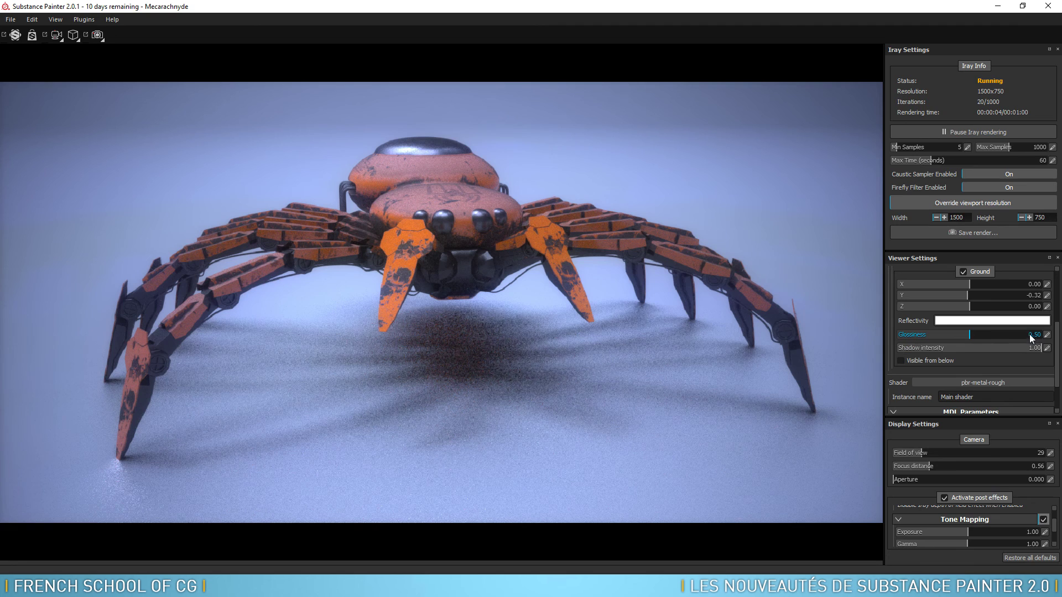
# - Test the ground glossiness at 1.00 and 0.90, and set it to 0.75
pyautogui.moveTo(990, 337); pyautogui.dragTo(1053, 340)
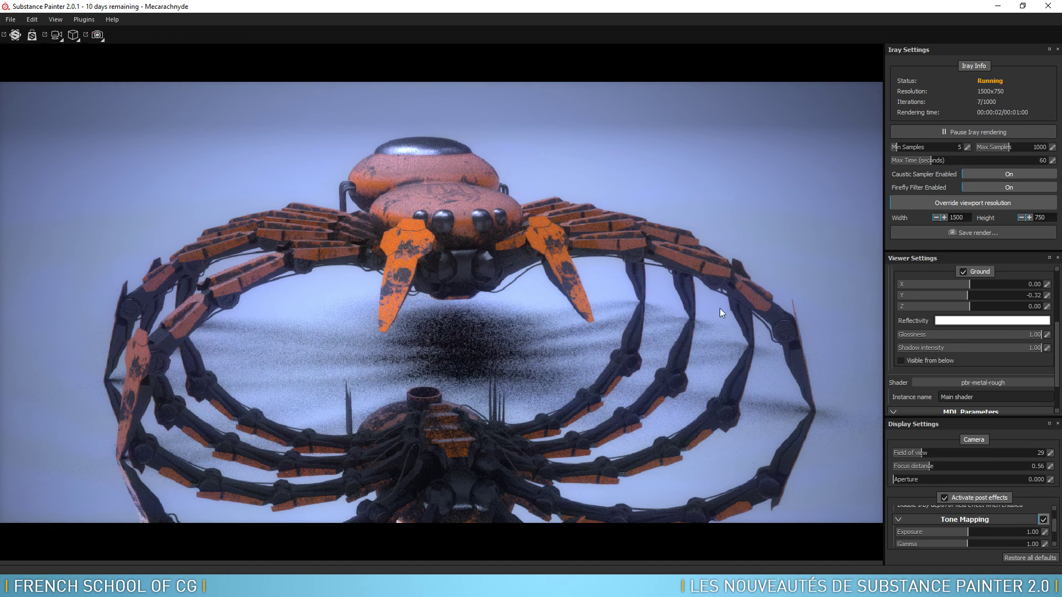
pyautogui.click(1046, 335)
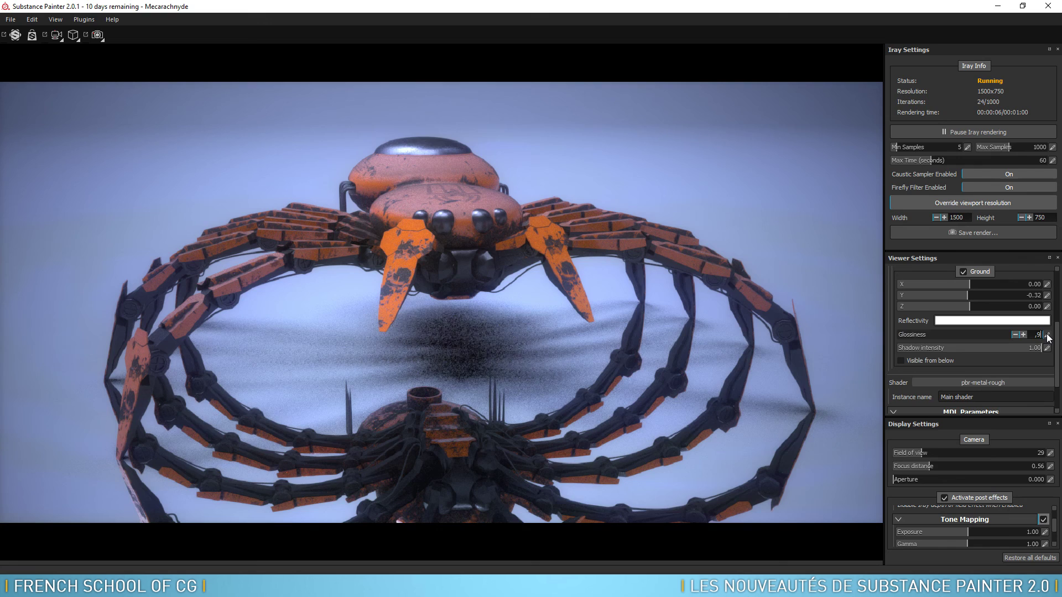
pyautogui.write(',9')
pyautogui.press('Return')
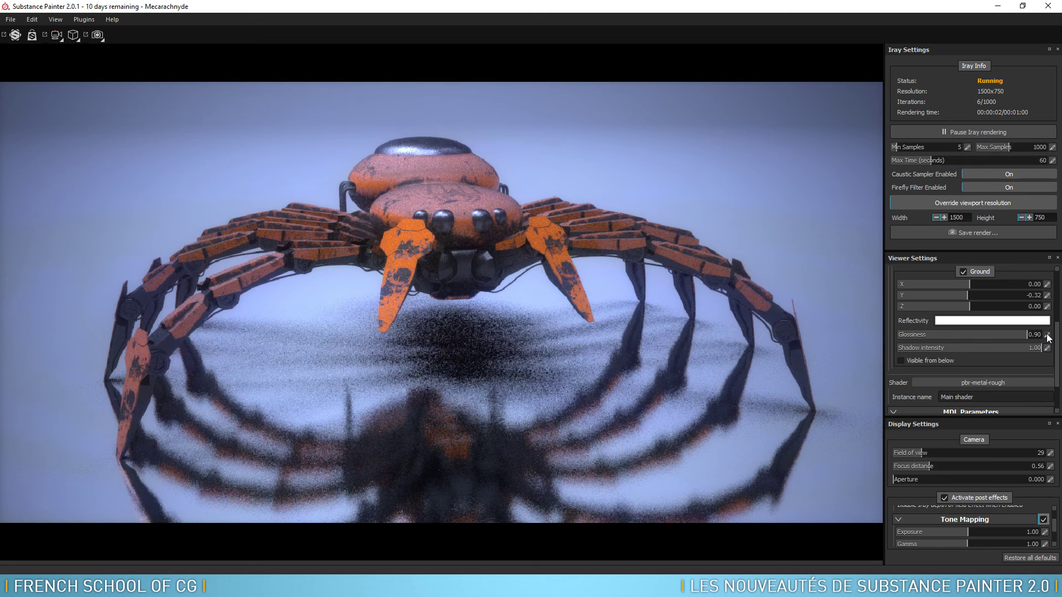
pyautogui.click(1046, 335)
pyautogui.write(',75')
pyautogui.press('Return')
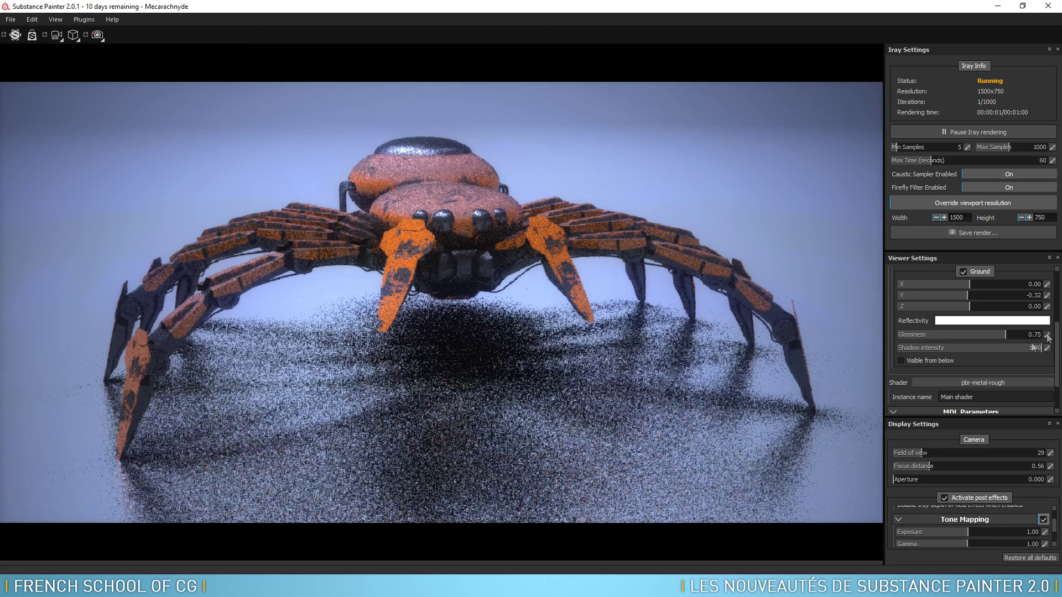
# - Set the ground's shadow intensity to 0.89 and make the ground visible from below
pyautogui.moveTo(1035, 348)
pyautogui.mouseDown()
pyautogui.moveTo(917, 352)
pyautogui.moveTo(1027, 351)
pyautogui.mouseUp()
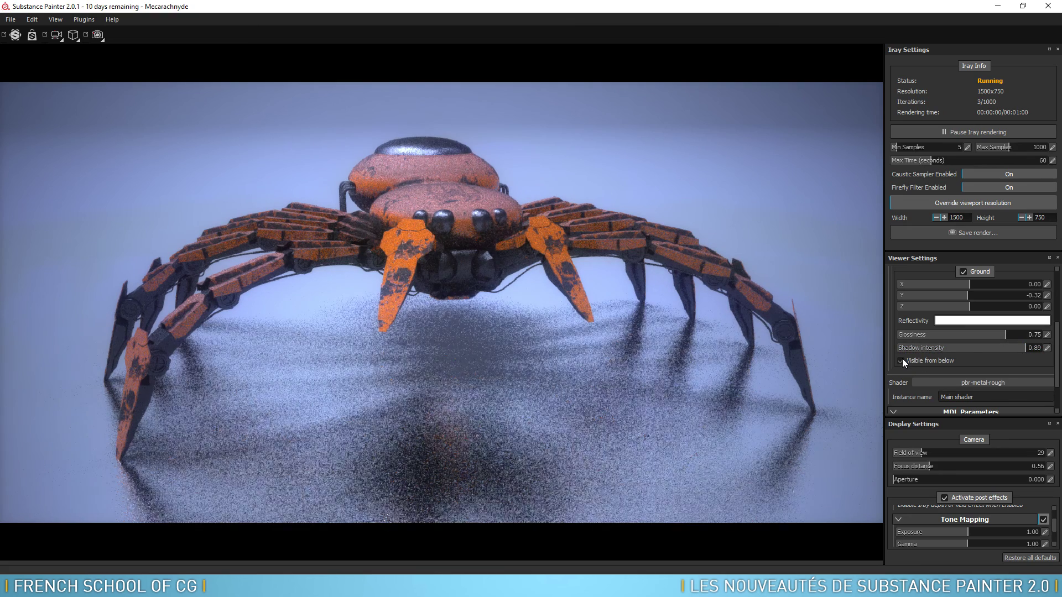
pyautogui.click(902, 360)
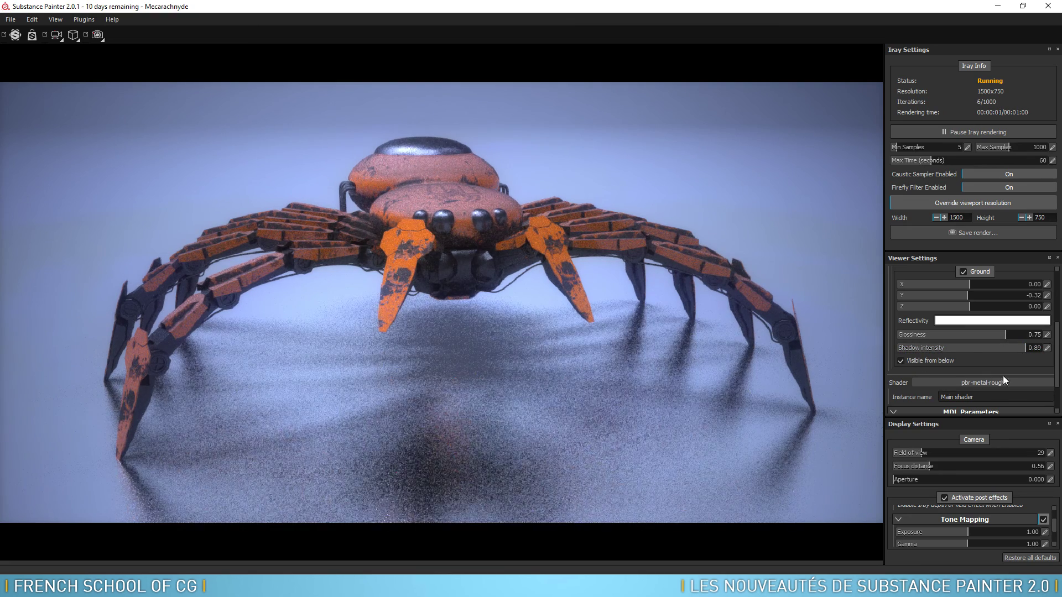
# - Look through the available shaders without replacing pbr-metal-rough
pyautogui.moveTo(1058, 347); pyautogui.dragTo(1058, 367)
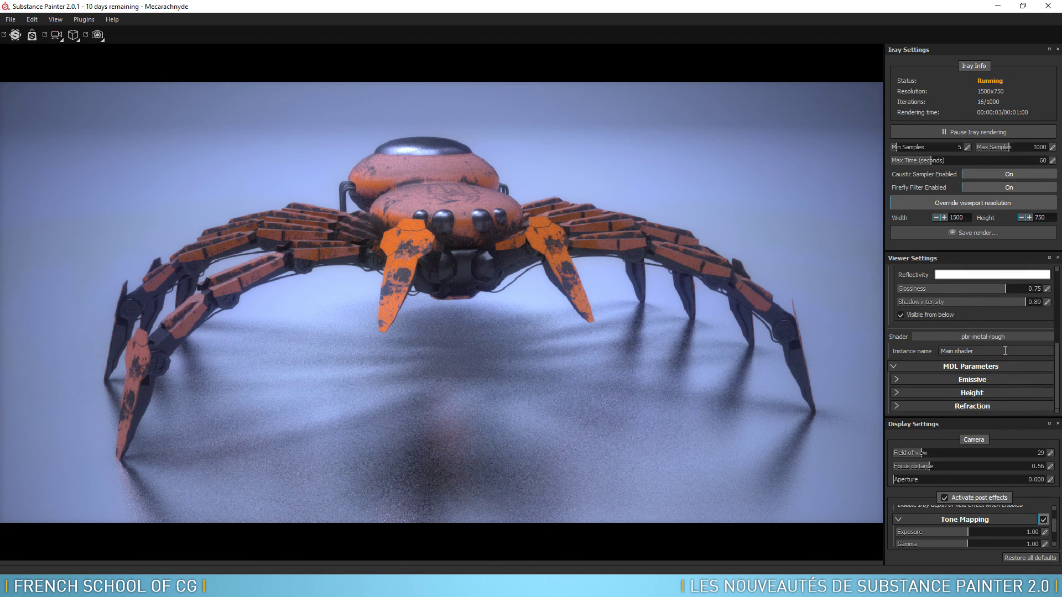
pyautogui.click(990, 338)
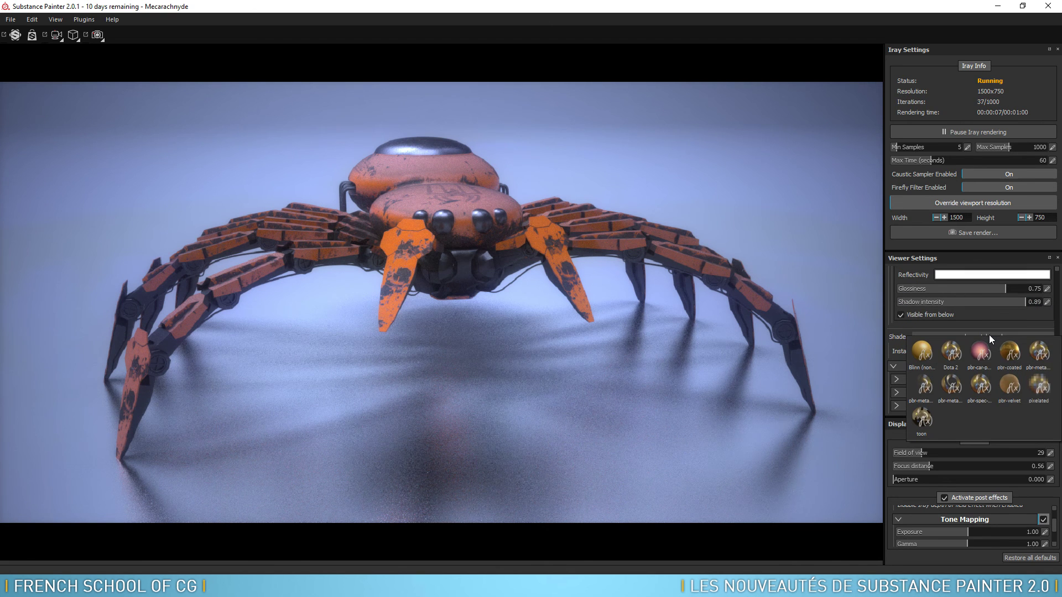
pyautogui.click(999, 330)
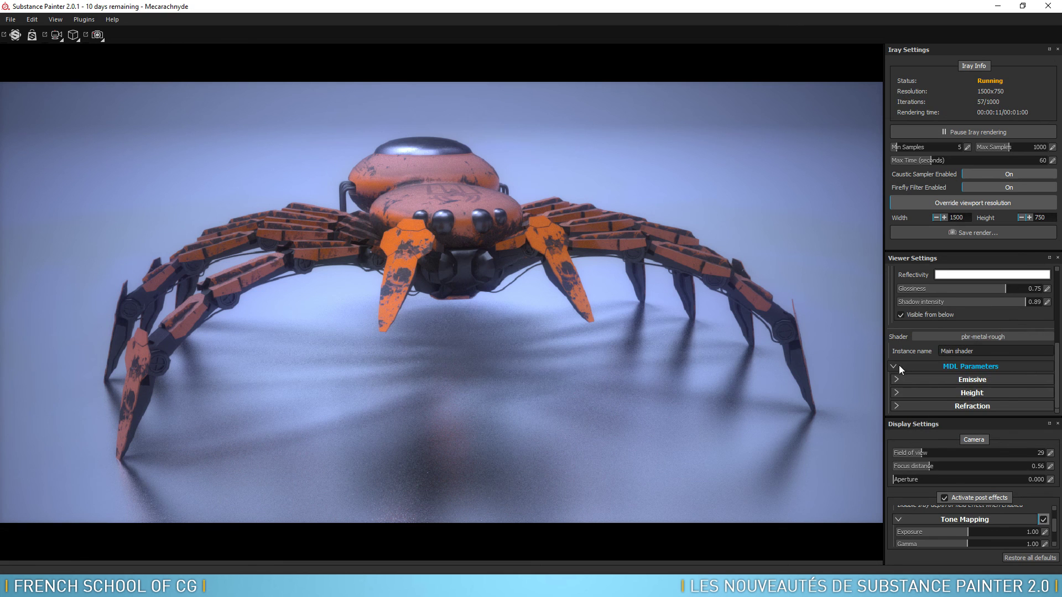
# - In the MDL parameters, set the emissive intensity to 1.41 and the height scale to 0.33
pyautogui.click(897, 380)
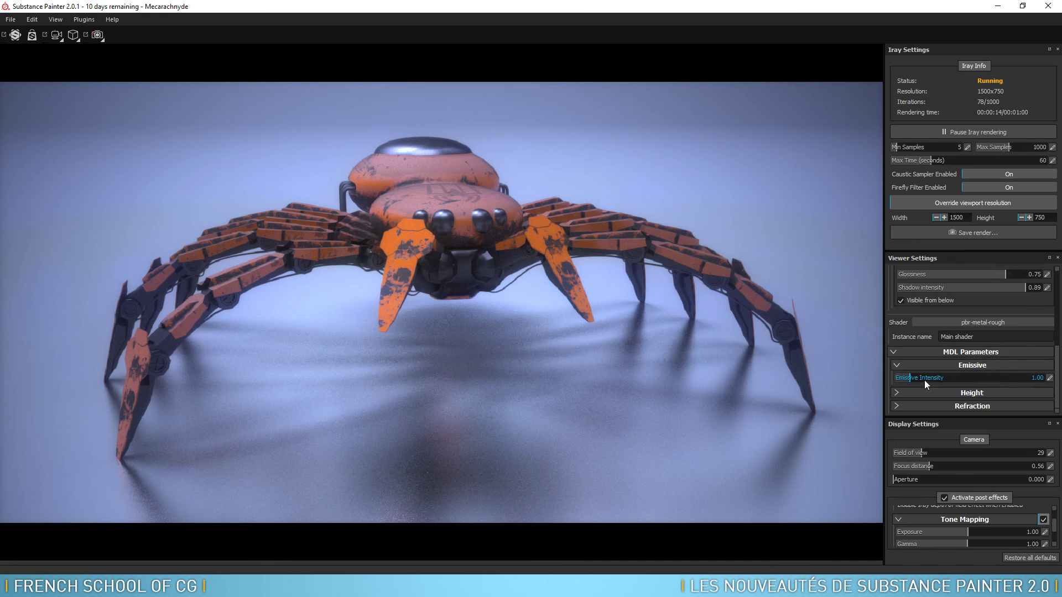
pyautogui.moveTo(1025, 378); pyautogui.dragTo(991, 374)
pyautogui.moveTo(915, 374); pyautogui.dragTo(893, 384)
pyautogui.click(897, 391)
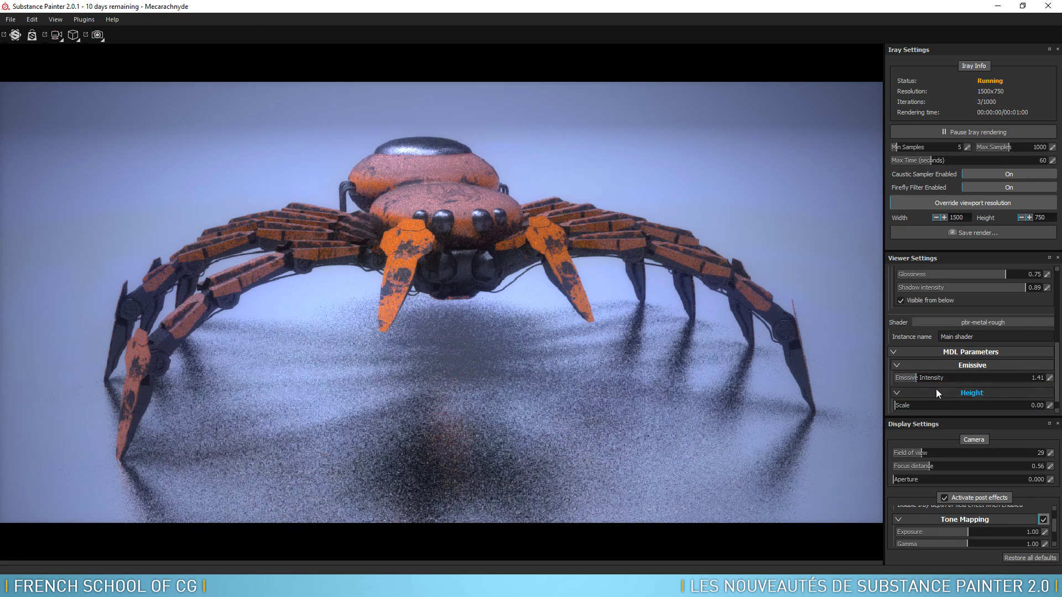
pyautogui.scroll(-1, 1046, 367)
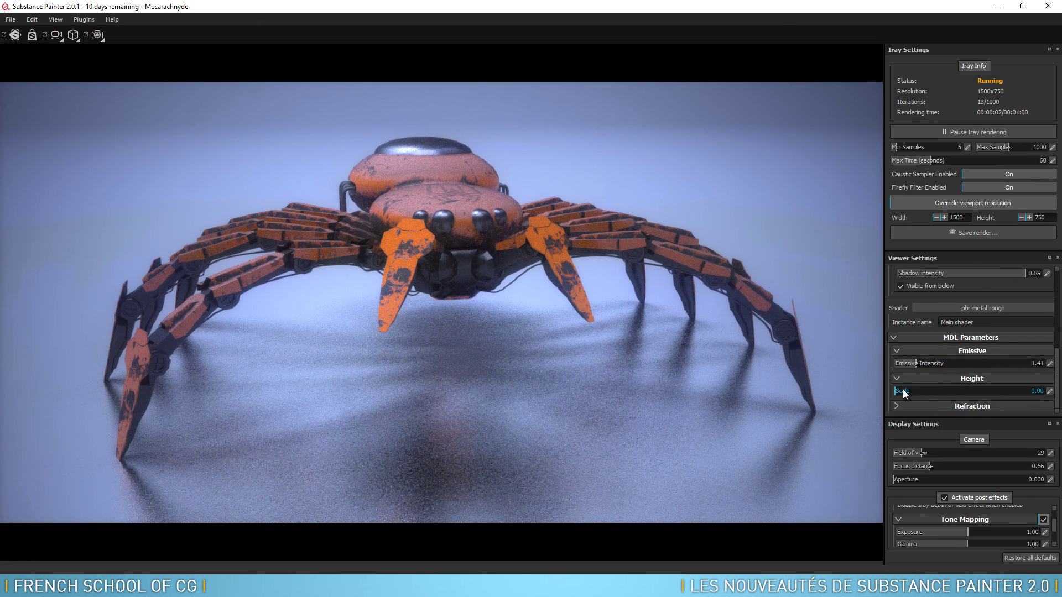
pyautogui.moveTo(937, 389); pyautogui.dragTo(946, 390)
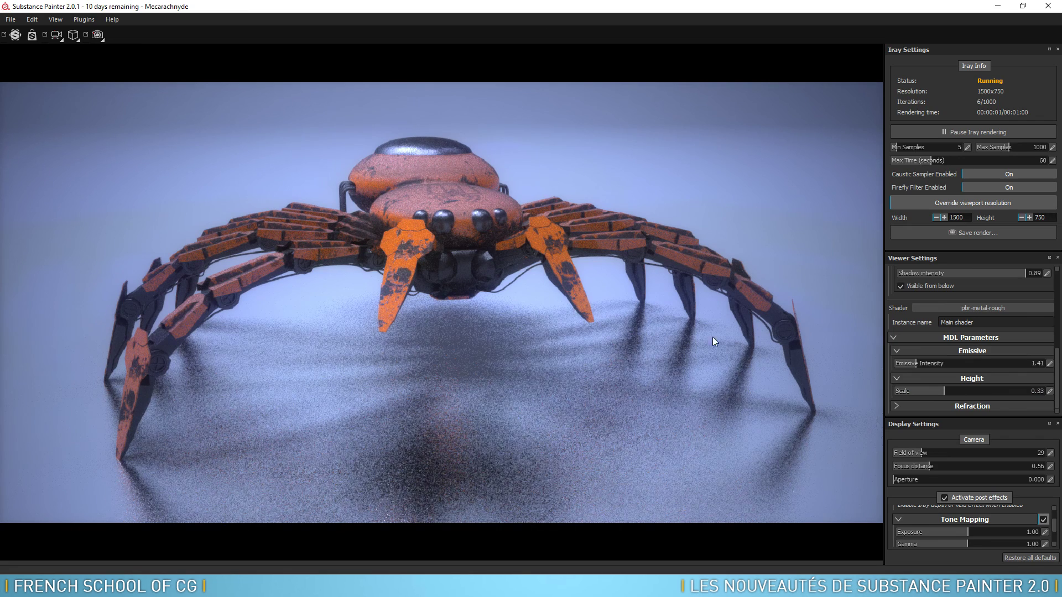
# - Show the refraction parameters and set scattering to 0.36 and absorption to 0.40
pyautogui.click(896, 405)
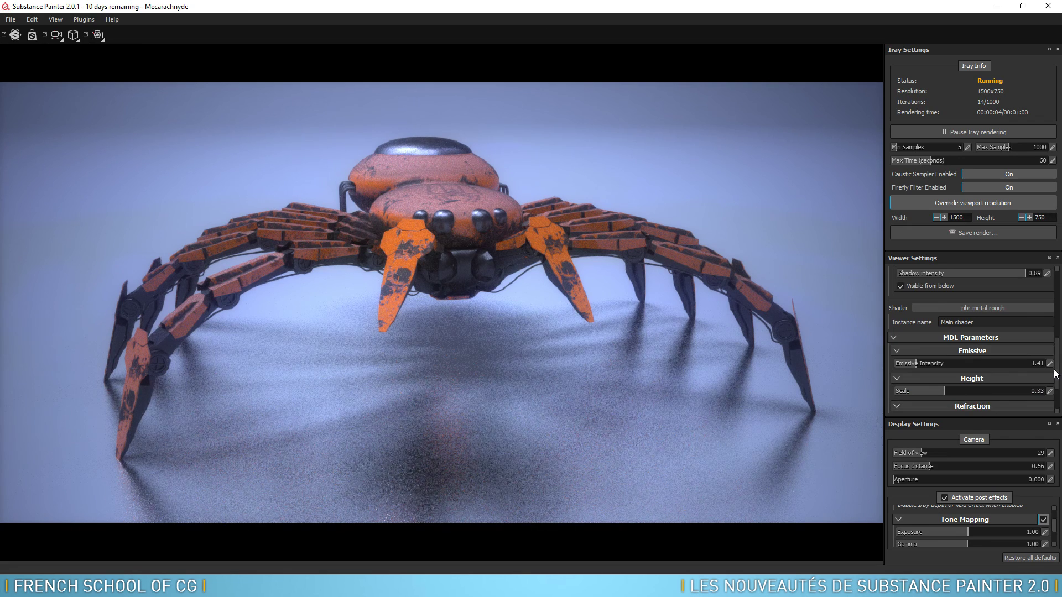
pyautogui.scroll(-2, 1056, 374)
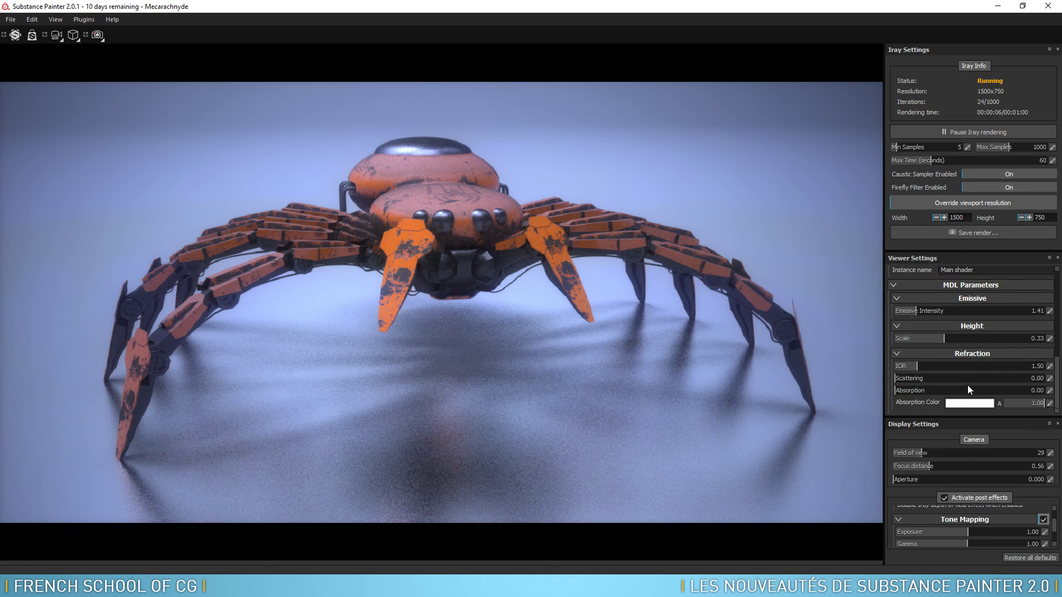
pyautogui.moveTo(929, 380); pyautogui.dragTo(954, 391)
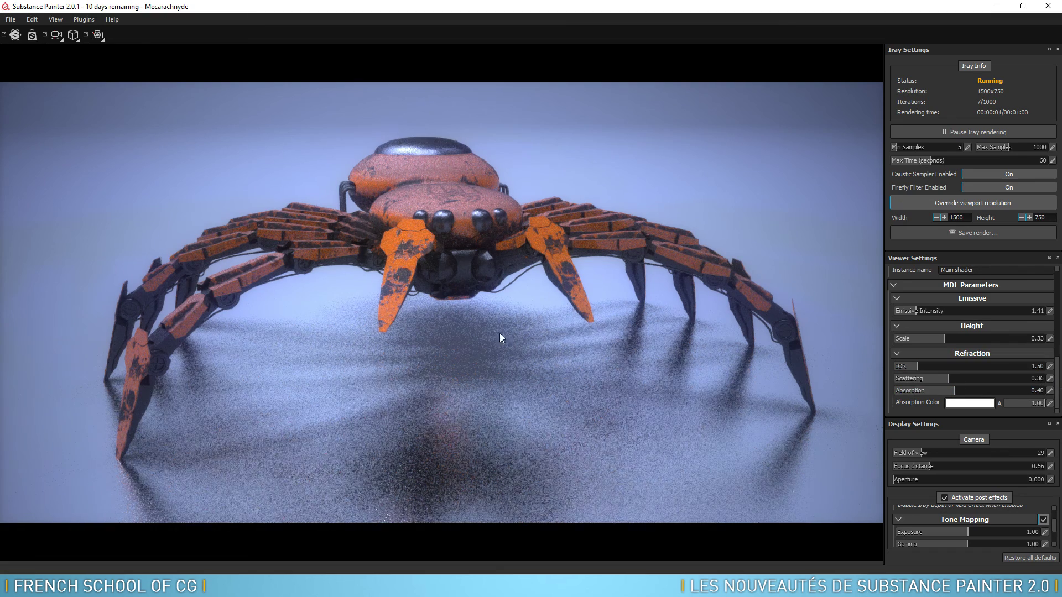
# - Reframe the spider at a slight angle and set the camera aperture to 0.011 for depth of field
pyautogui.keyDown('alt'); pyautogui.moveTo(498, 348); pyautogui.dragTo(507, 345); pyautogui.keyUp('alt')
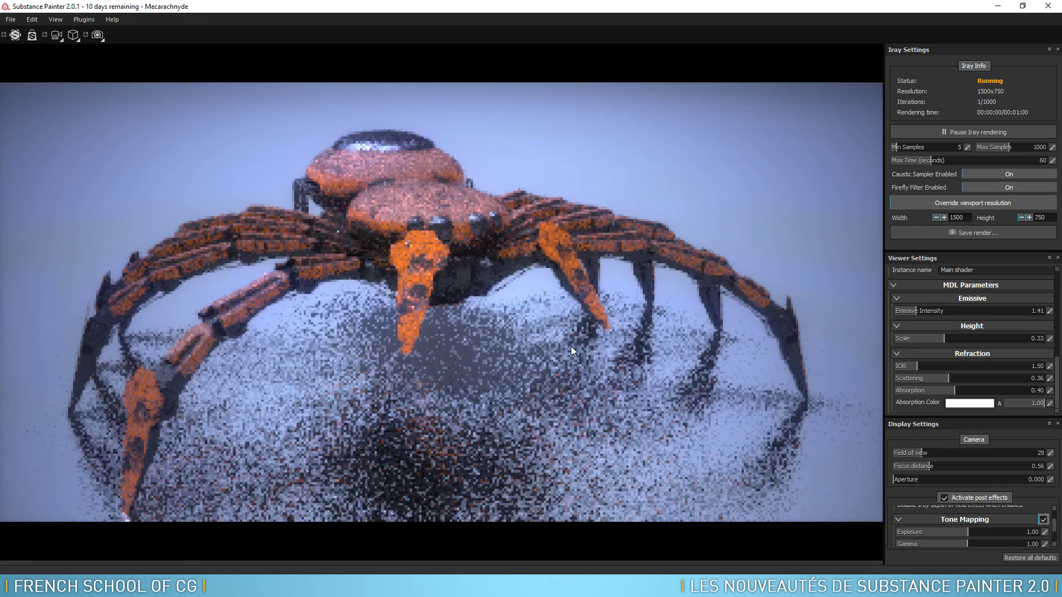
pyautogui.keyDown('alt'); pyautogui.moveTo(530, 337); pyautogui.dragTo(534, 331, button='middle'); pyautogui.keyUp('alt')
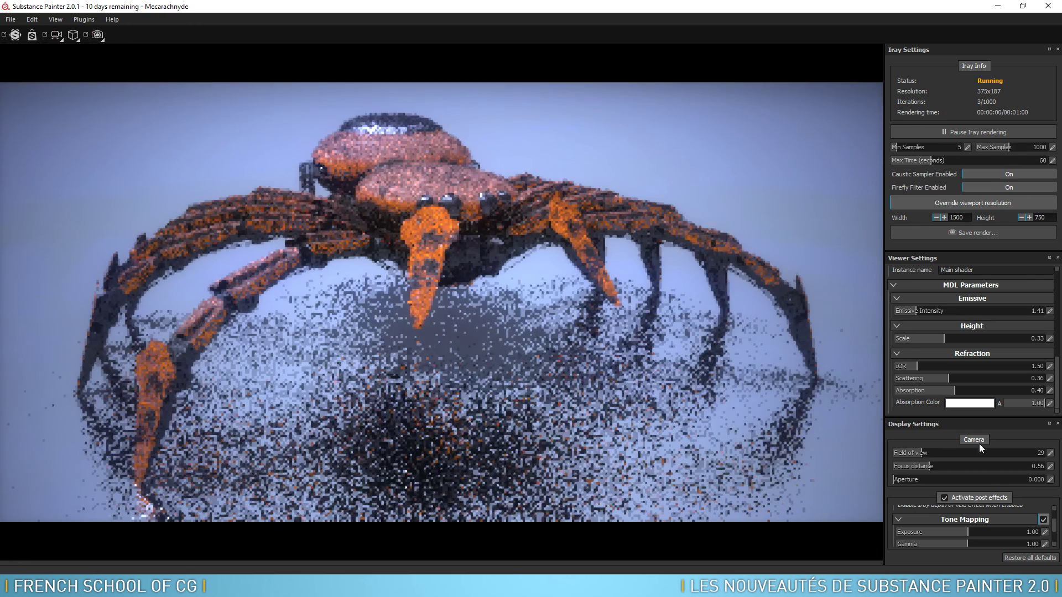
pyautogui.moveTo(915, 478); pyautogui.dragTo(907, 479)
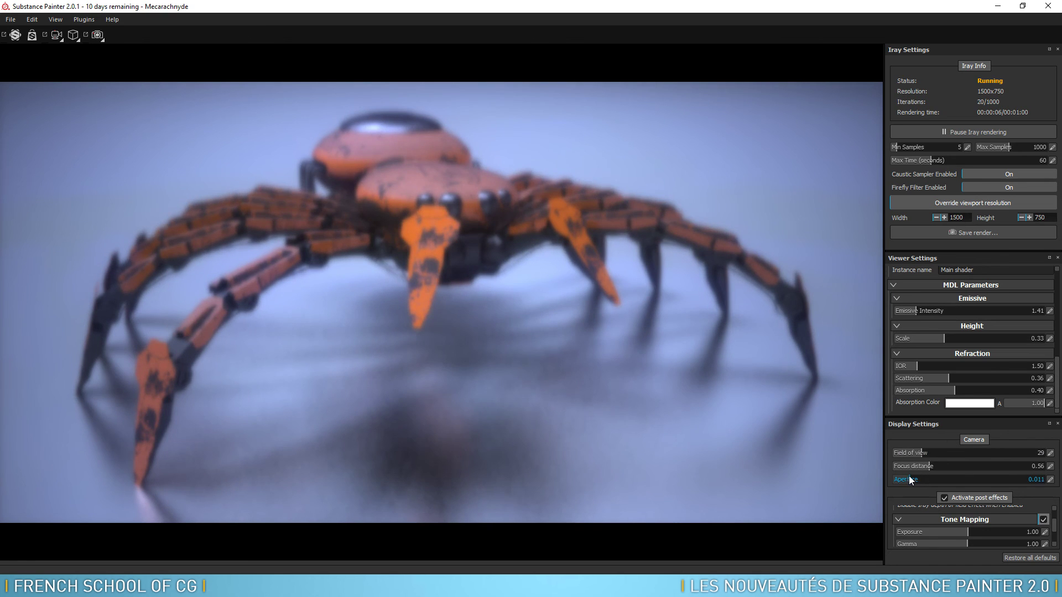
# - Focus the camera on the front of the spider's head near the eyes and set the aperture to 0.069
pyautogui.click(470, 208)
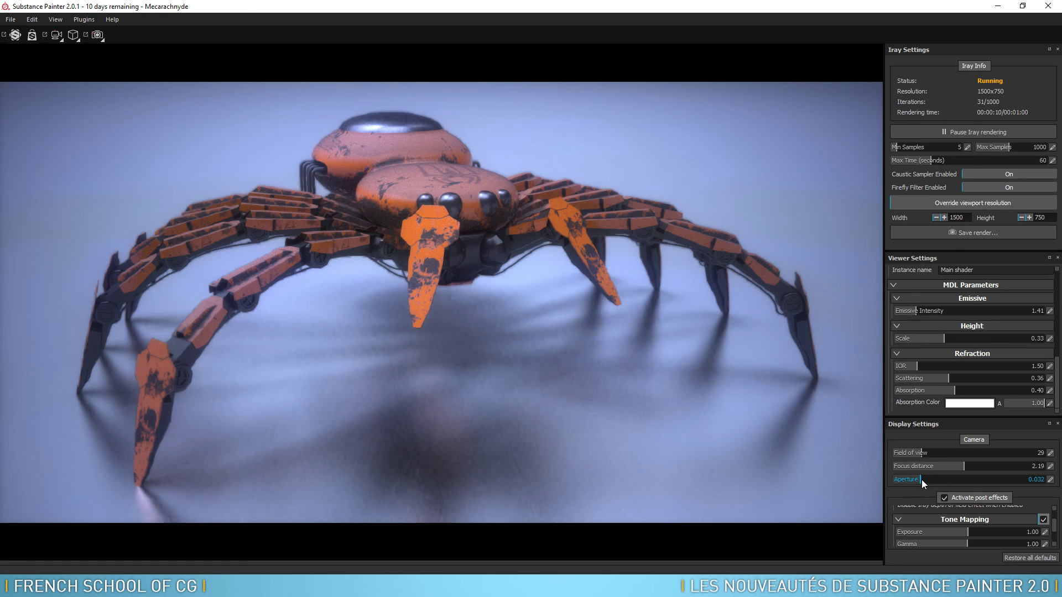
pyautogui.moveTo(927, 480); pyautogui.dragTo(933, 480)
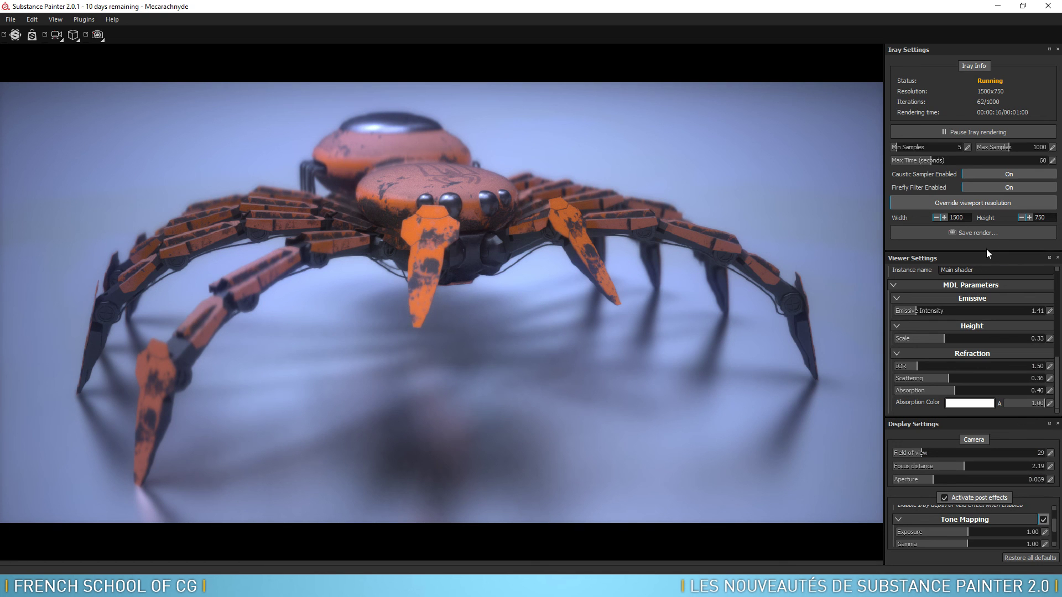
# - Enlarge the display settings area and compare the render with antialiasing and all post effects toggled off and on
pyautogui.moveTo(986, 252); pyautogui.dragTo(984, 189)
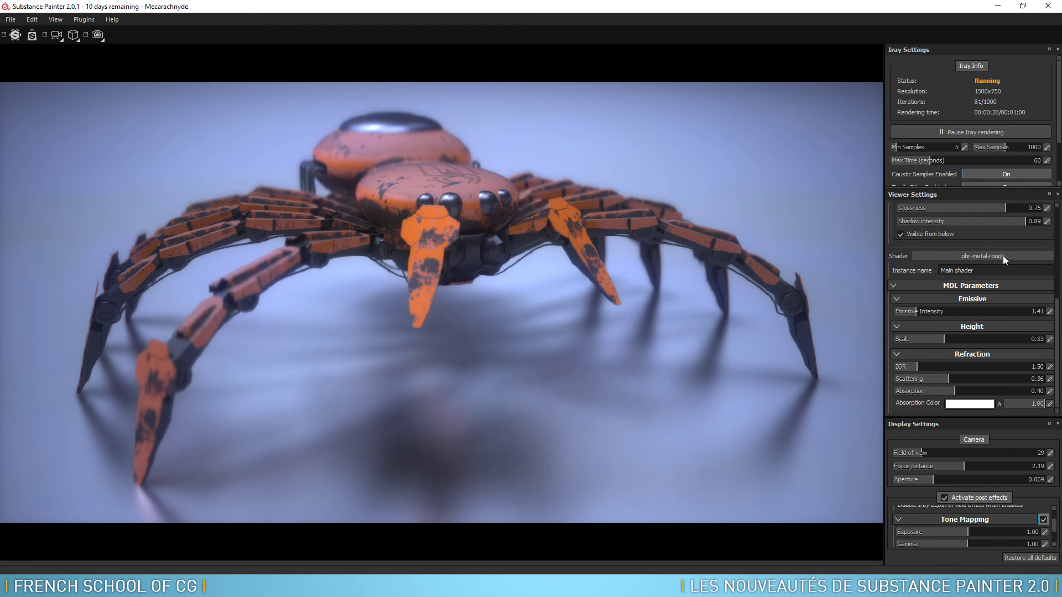
pyautogui.moveTo(1001, 417); pyautogui.dragTo(1012, 330)
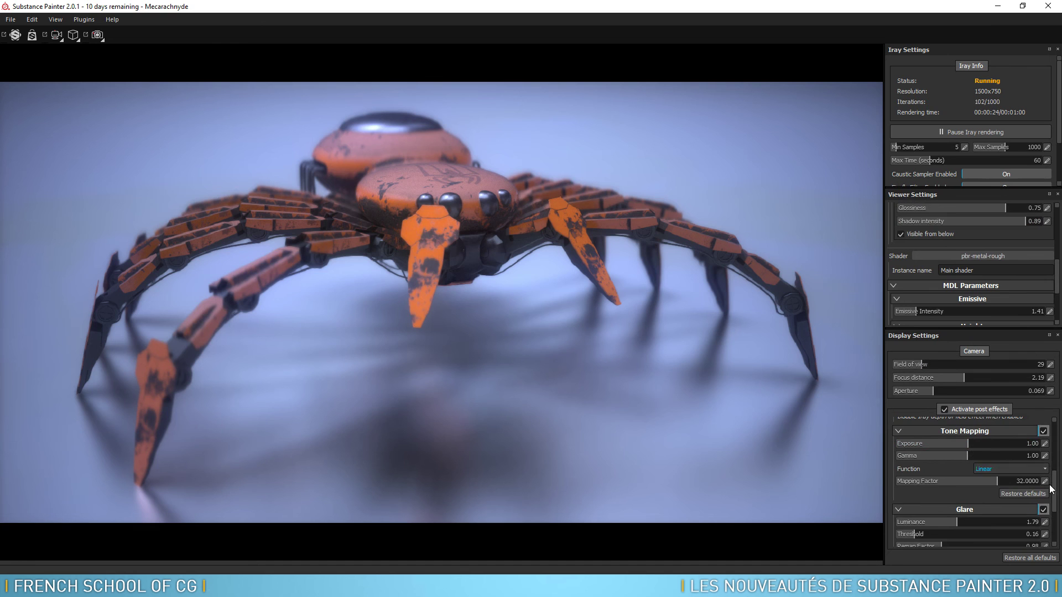
pyautogui.moveTo(1054, 484); pyautogui.dragTo(1054, 438)
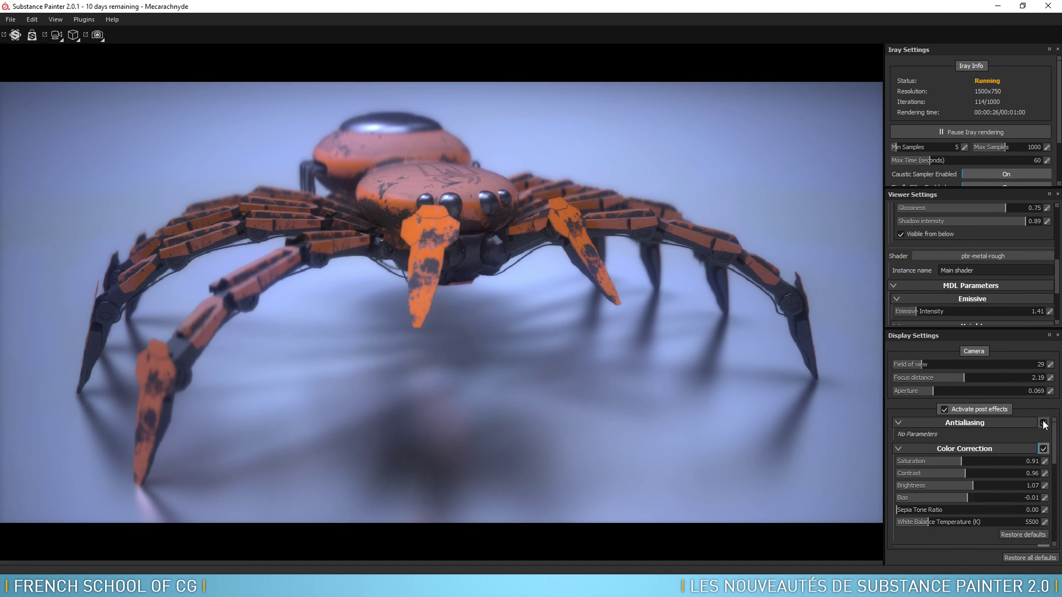
pyautogui.click(1042, 423)
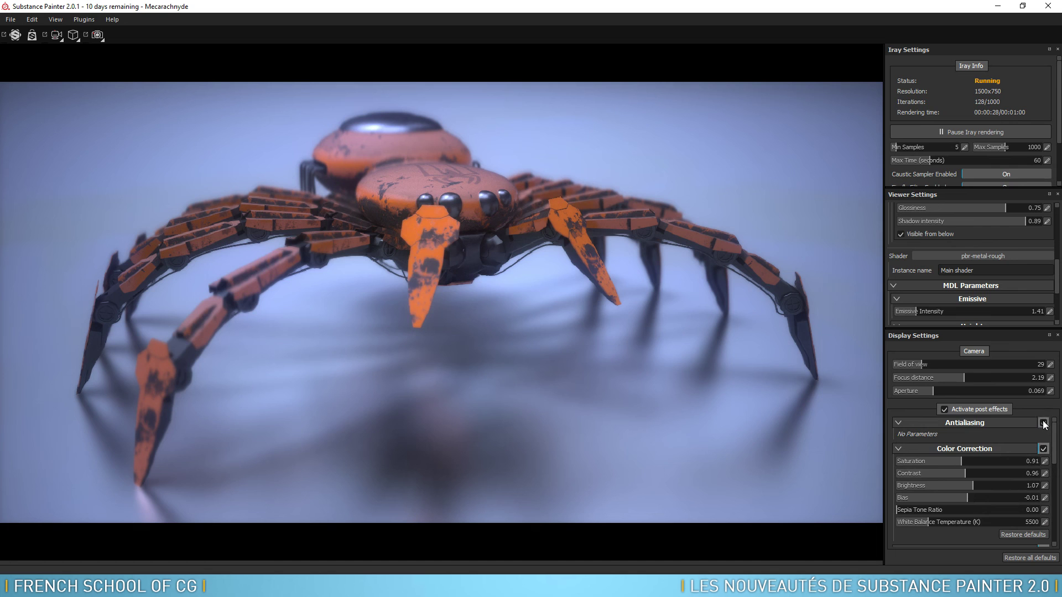
pyautogui.click(943, 409)
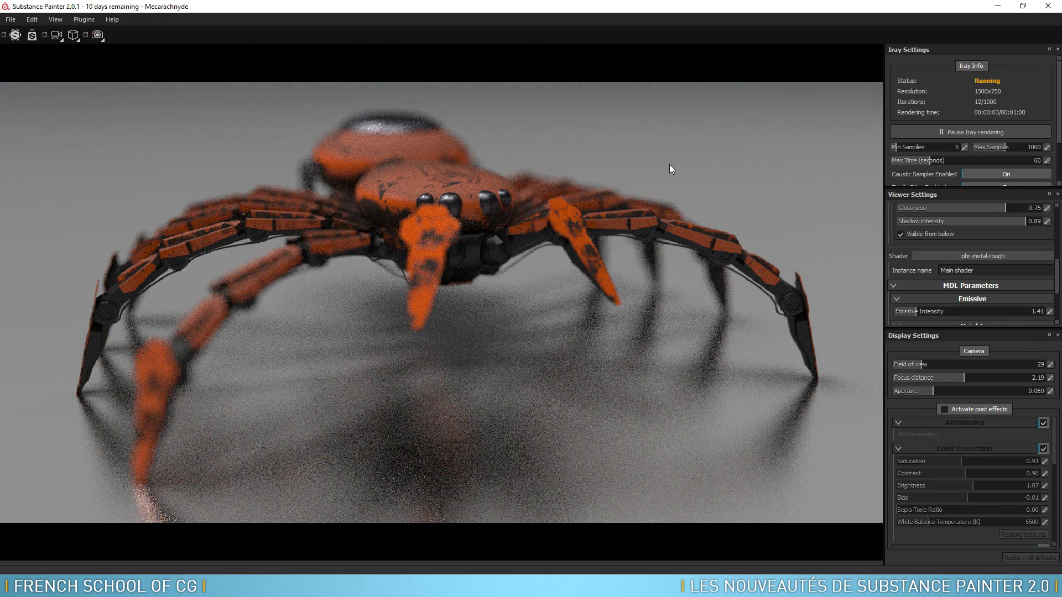
pyautogui.click(943, 409)
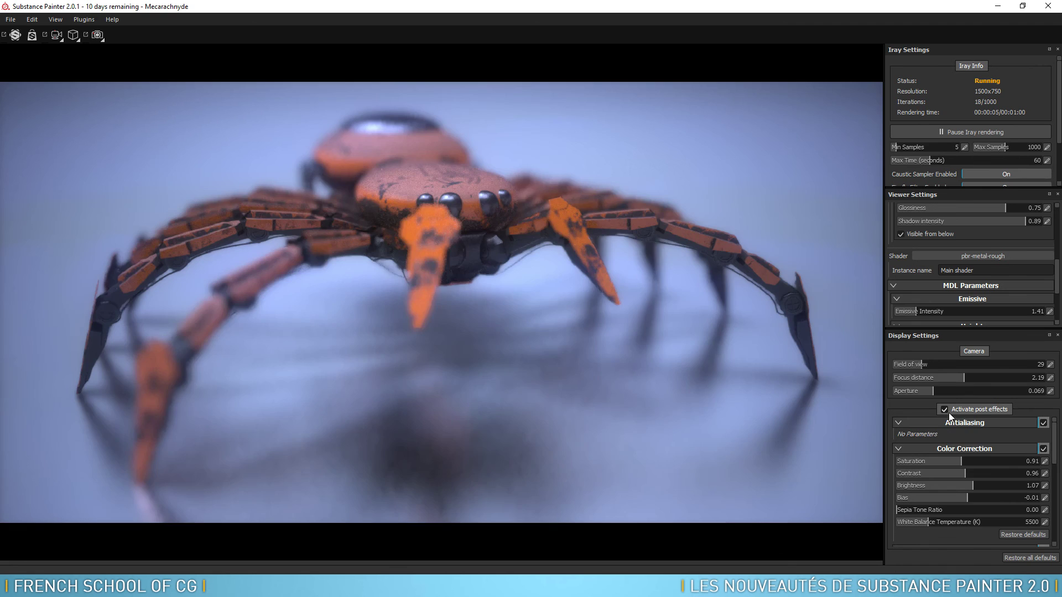
# - Compare the render with the Color Correction and DOF post effects toggled off and on
pyautogui.moveTo(1058, 446)
pyautogui.mouseDown()
pyautogui.moveTo(1058, 457)
pyautogui.moveTo(1058, 425)
pyautogui.mouseUp()
pyautogui.click(1044, 450)
pyautogui.click(1044, 449)
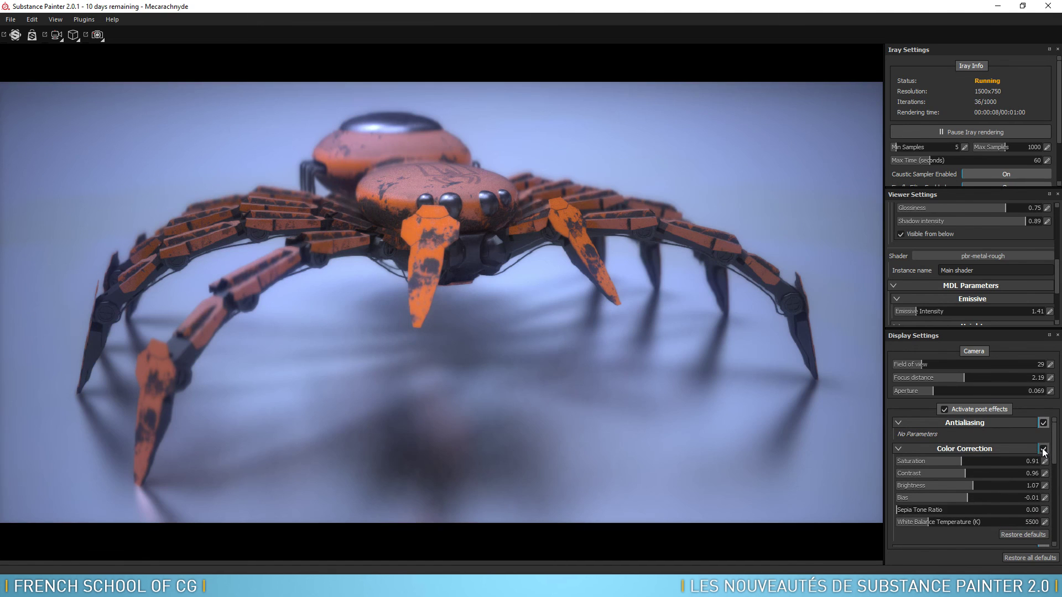
pyautogui.moveTo(1054, 438); pyautogui.dragTo(1056, 481)
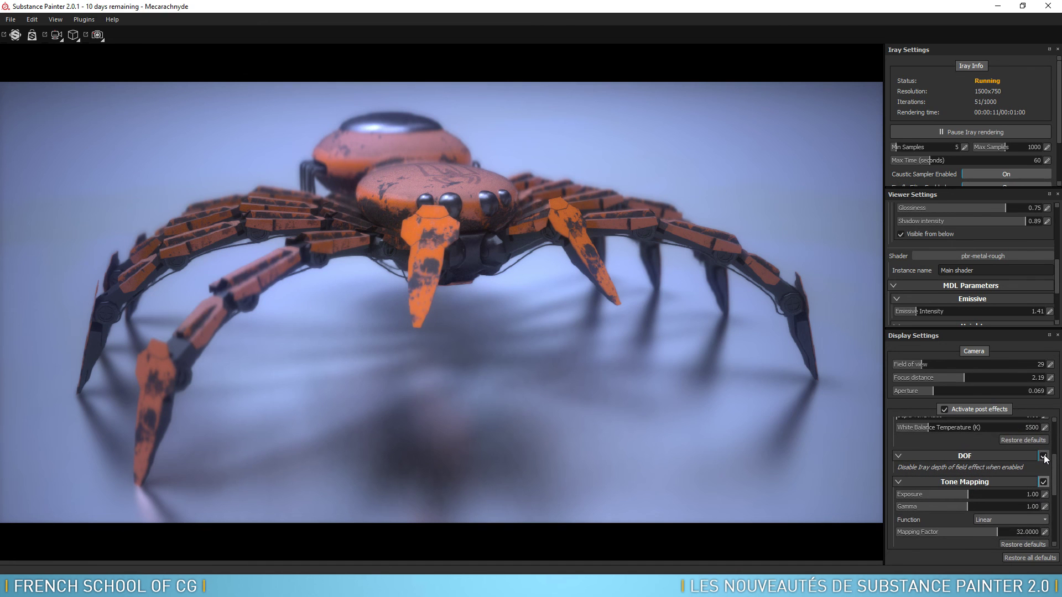
pyautogui.click(1043, 456)
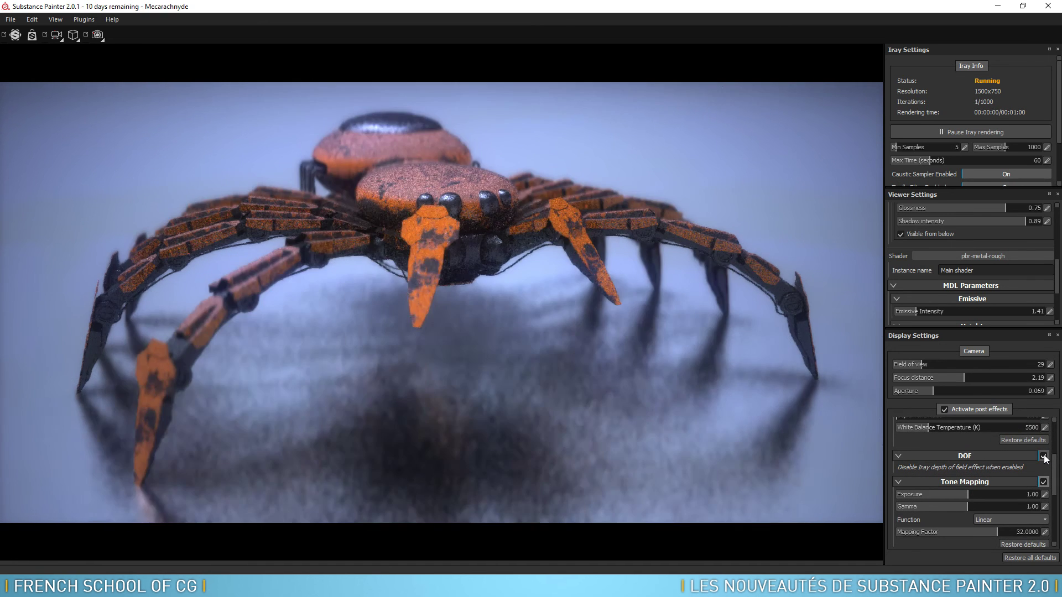
# - Set the glare remap factor to 1.36 and the vignette strength to 0.44
pyautogui.moveTo(1053, 471); pyautogui.dragTo(1056, 526)
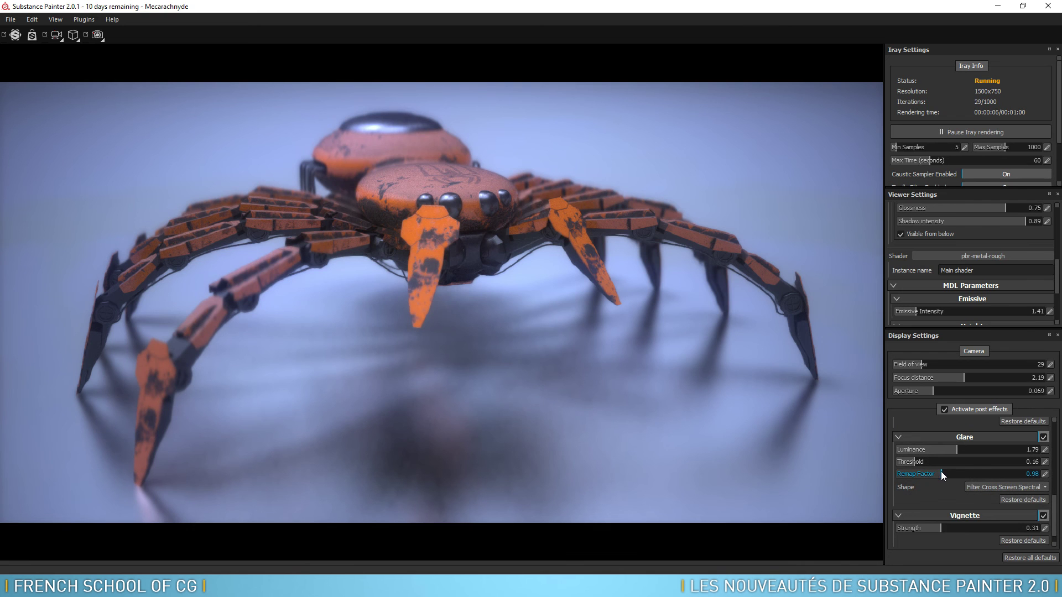
pyautogui.moveTo(952, 478); pyautogui.dragTo(949, 479)
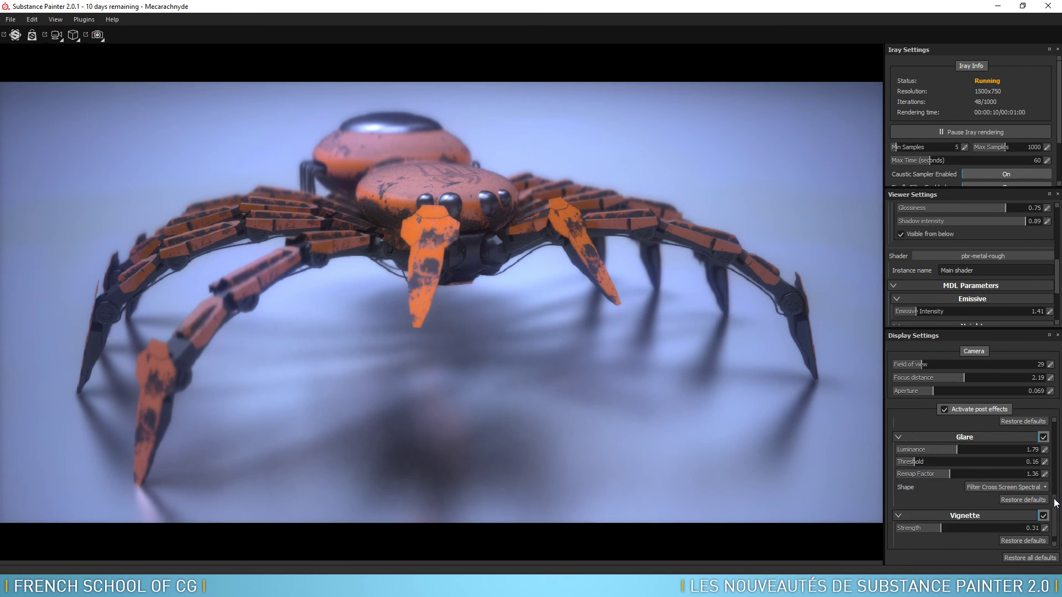
pyautogui.scroll(-1, 1060, 517)
pyautogui.moveTo(948, 514); pyautogui.dragTo(960, 516)
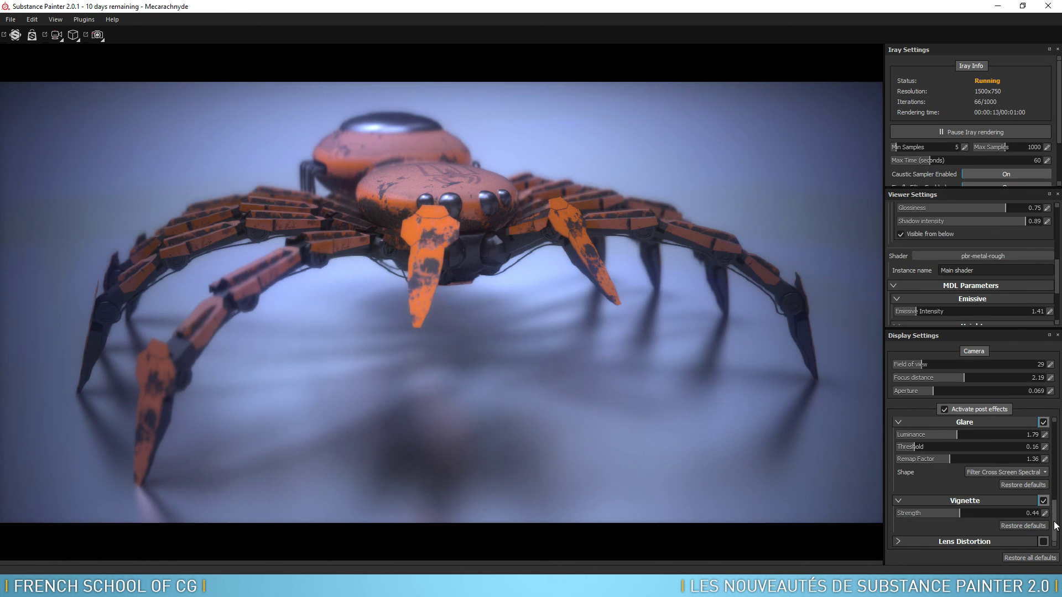
# - Expand the Lens Distortion parameters, try the effect on the render and switch it off again
pyautogui.click(896, 544)
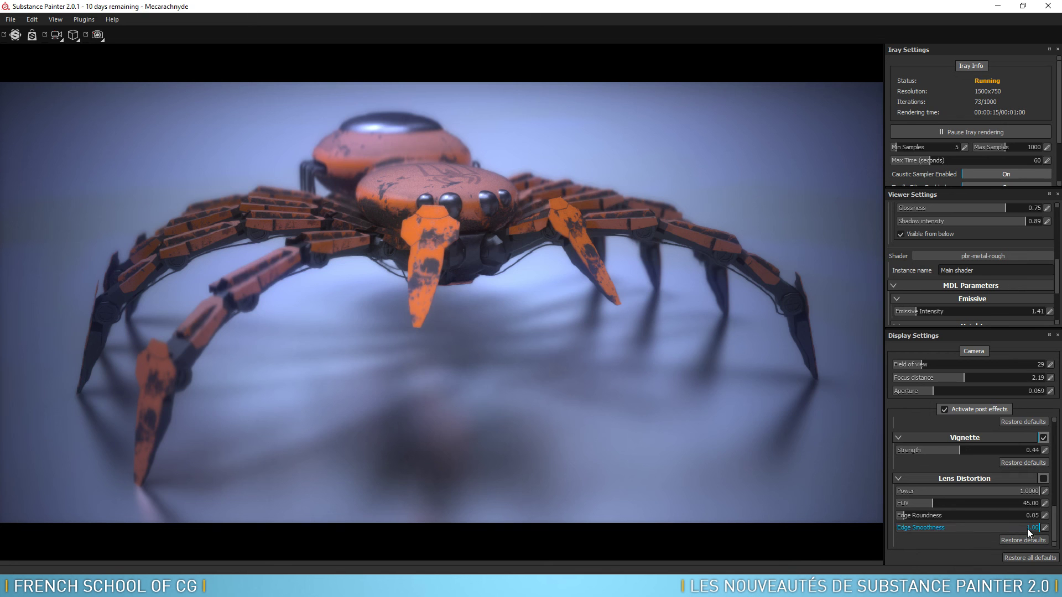
pyautogui.click(1043, 479)
pyautogui.click(1043, 479)
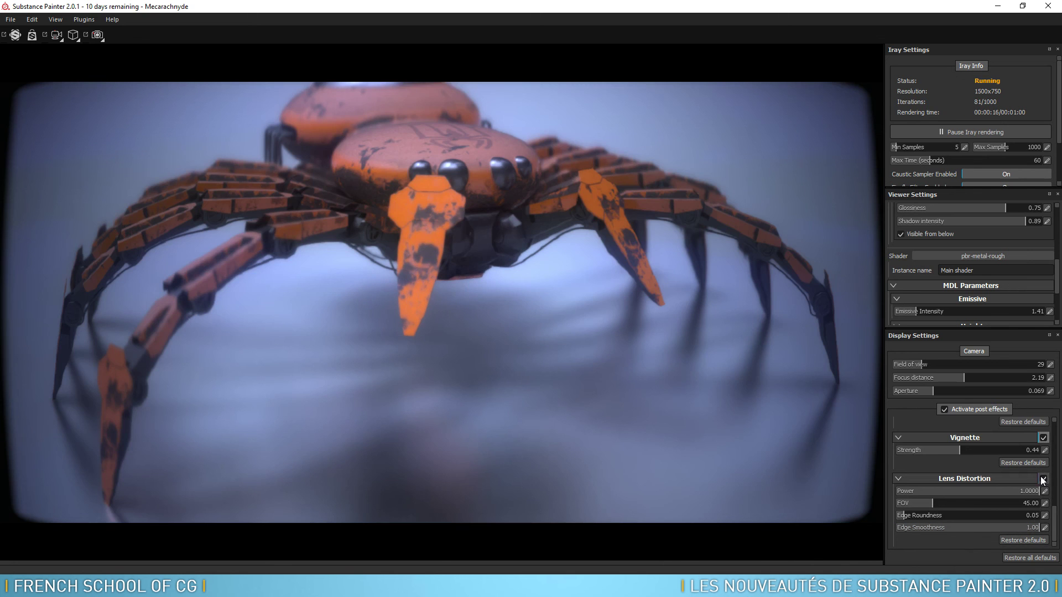
# - Reframe the spider at a slight front angle so that it fills the render frame
pyautogui.keyDown('alt'); pyautogui.moveTo(498, 369); pyautogui.dragTo(544, 368); pyautogui.keyUp('alt')
pyautogui.moveTo(569, 345)
pyautogui.keyDown('alt'); pyautogui.mouseDown(button='right')
pyautogui.moveTo(535, 336)
pyautogui.moveTo(561, 329)
pyautogui.mouseUp(button='right'); pyautogui.keyUp('alt')
pyautogui.press('f')
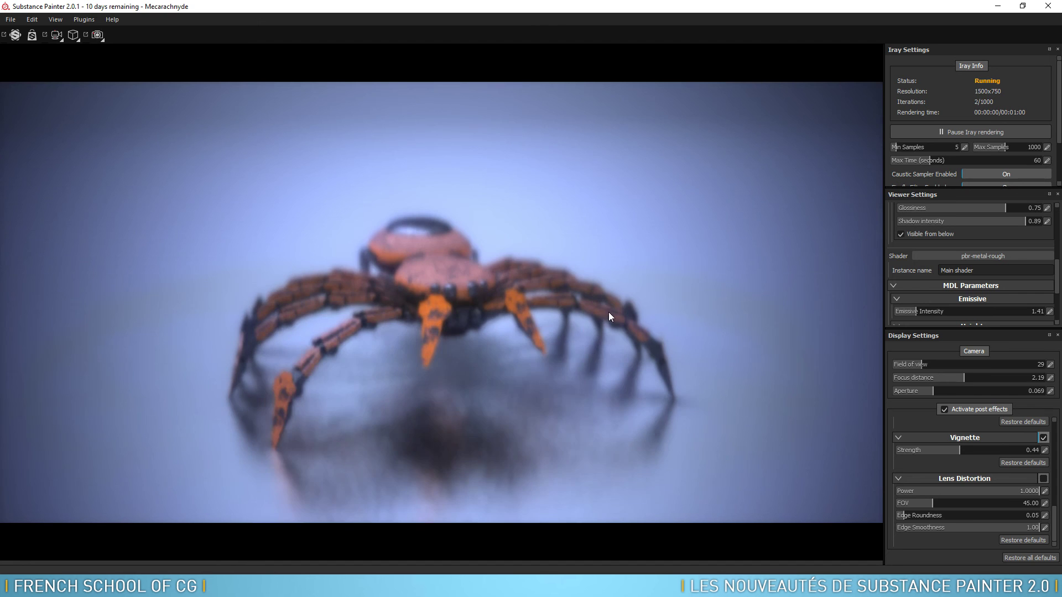
pyautogui.keyDown('alt'); pyautogui.moveTo(489, 380); pyautogui.dragTo(526, 360); pyautogui.keyUp('alt')
pyautogui.keyDown('alt'); pyautogui.moveTo(526, 360); pyautogui.dragTo(612, 574, button='right'); pyautogui.keyUp('alt')
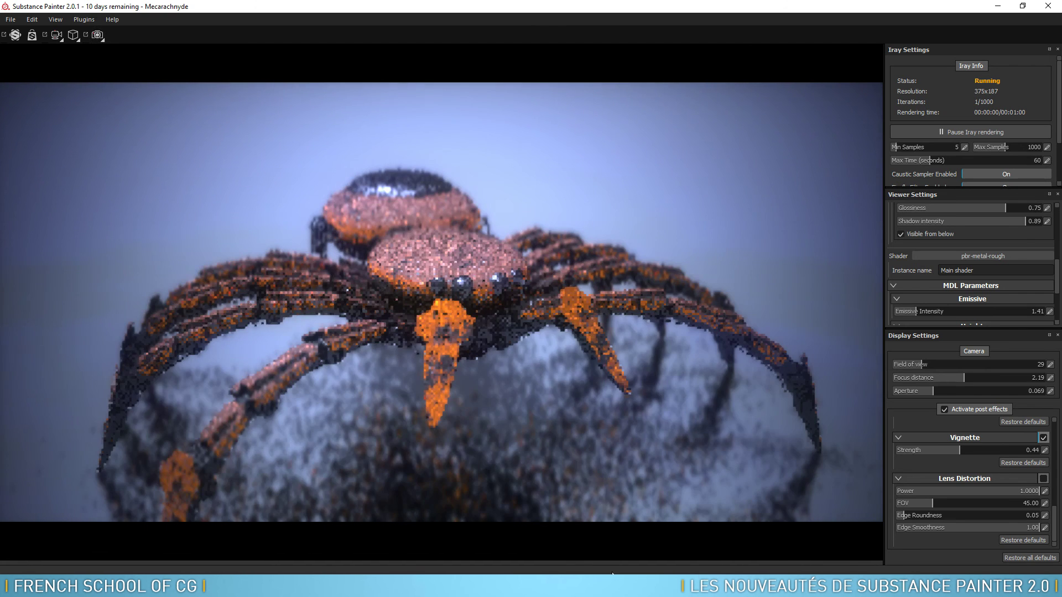
pyautogui.keyDown('alt'); pyautogui.moveTo(579, 460); pyautogui.dragTo(543, 374, button='middle'); pyautogui.keyUp('alt')
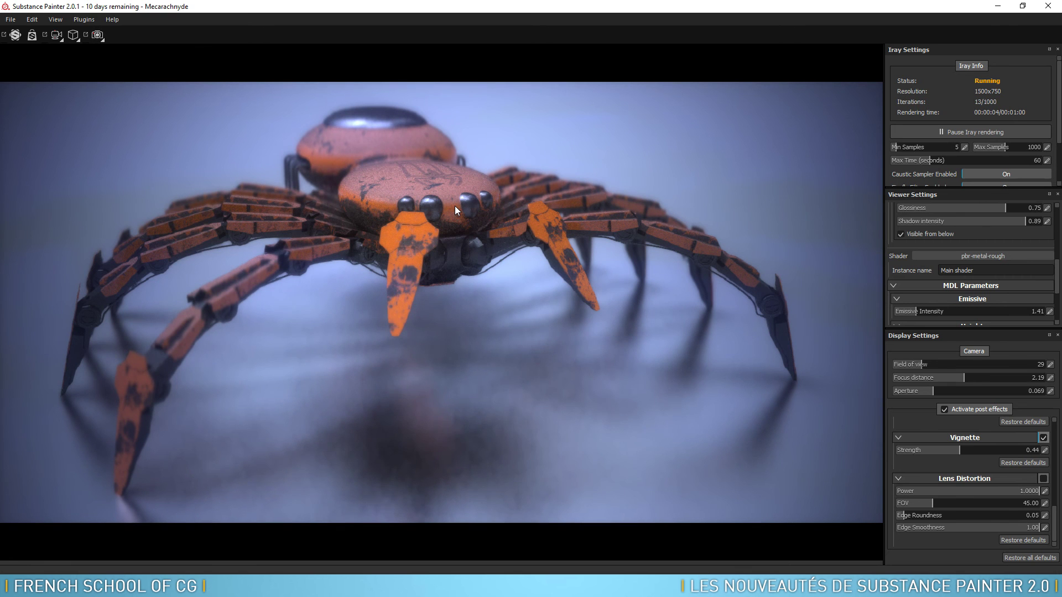
# - Enlarge the Iray settings area and set the overridden render resolution to 3000 wide by 1500 high
pyautogui.moveTo(956, 190); pyautogui.dragTo(984, 418)
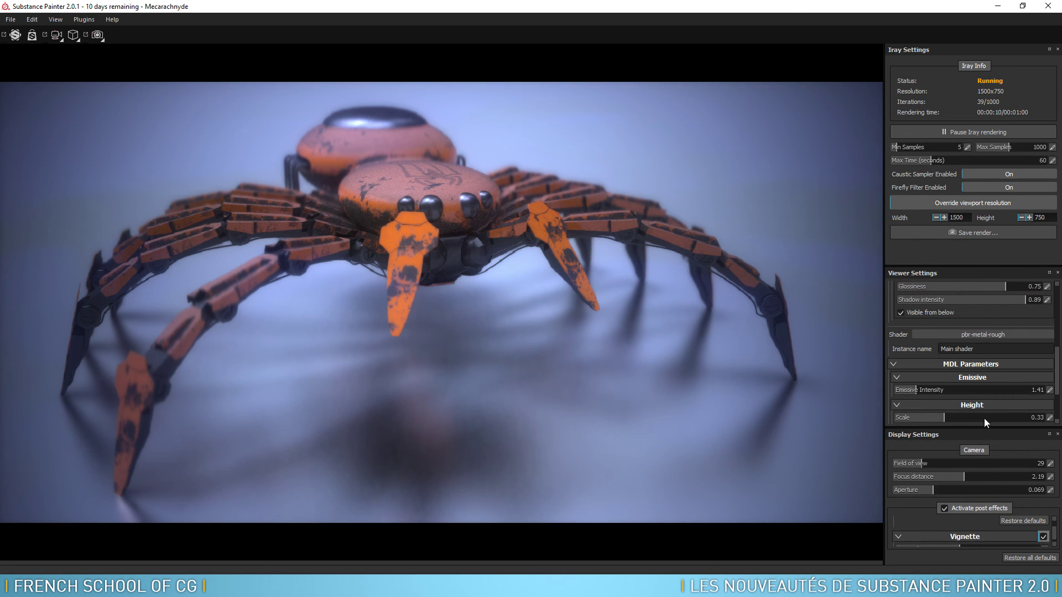
pyautogui.click(937, 218)
pyautogui.write('3000')
pyautogui.press('Return')
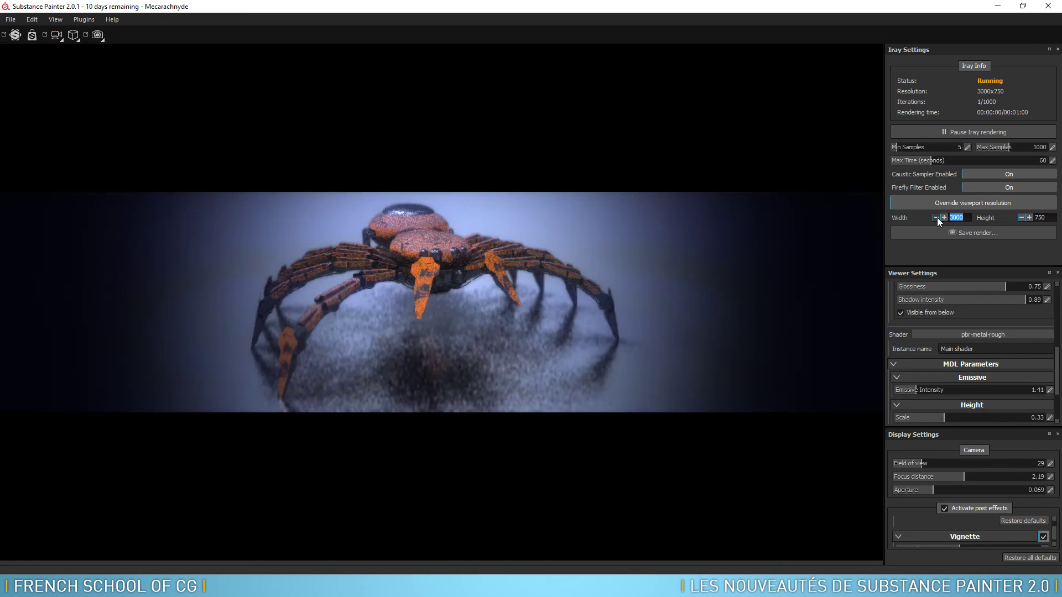
pyautogui.click(1045, 218)
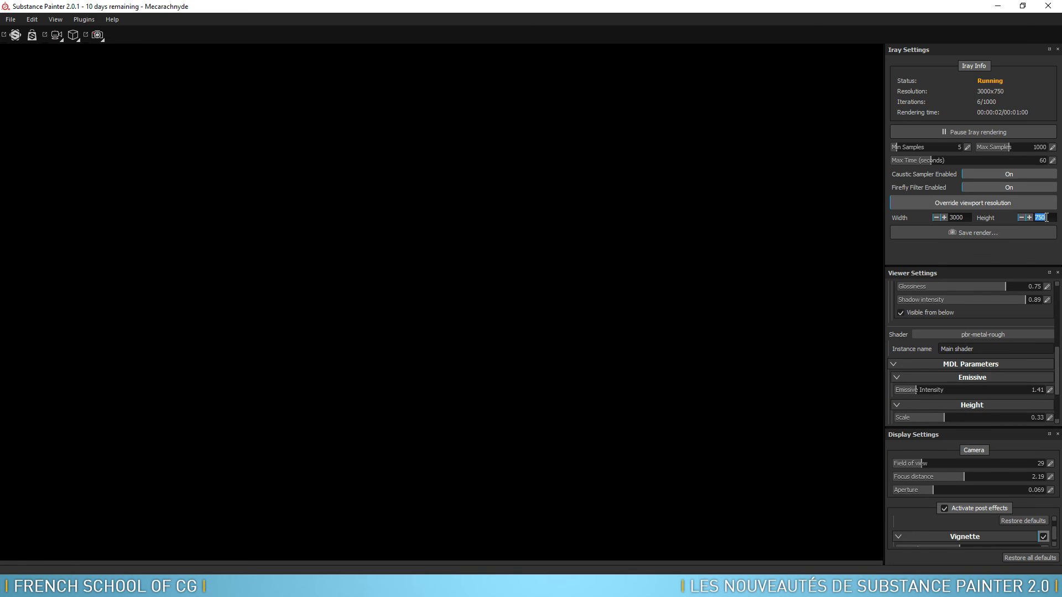
pyautogui.write('1500')
pyautogui.press('Return')
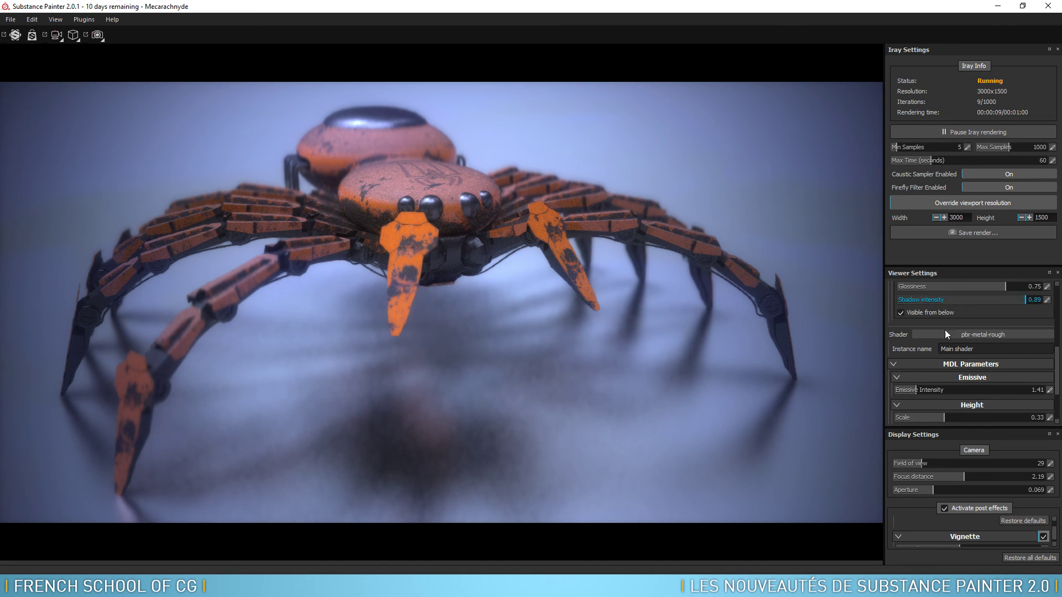
# - Set the Iray minimum samples to 400
pyautogui.click(961, 150)
pyautogui.click(967, 150)
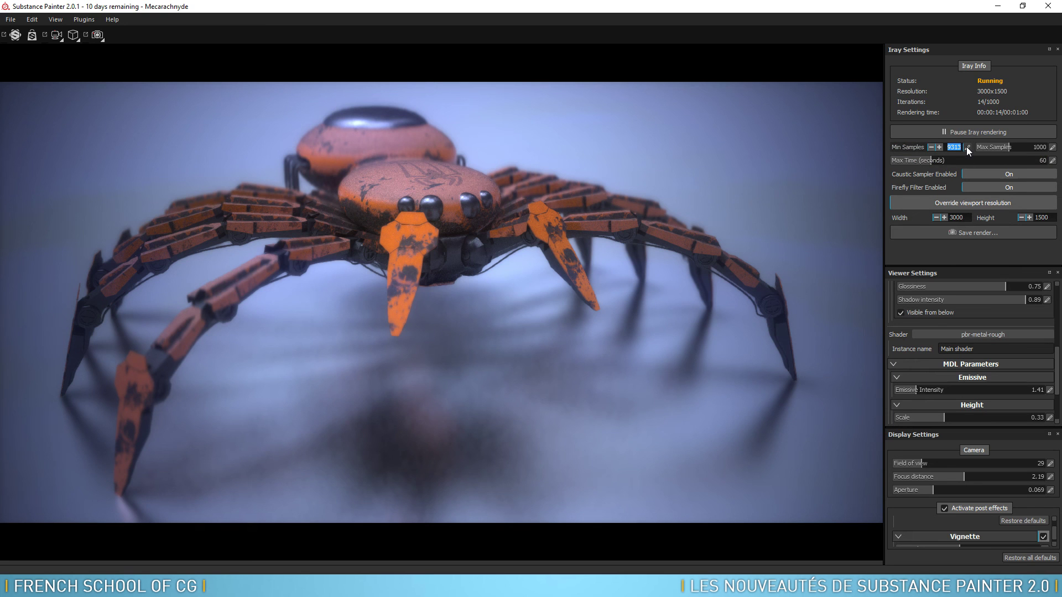
pyautogui.write('400')
pyautogui.press('Return')
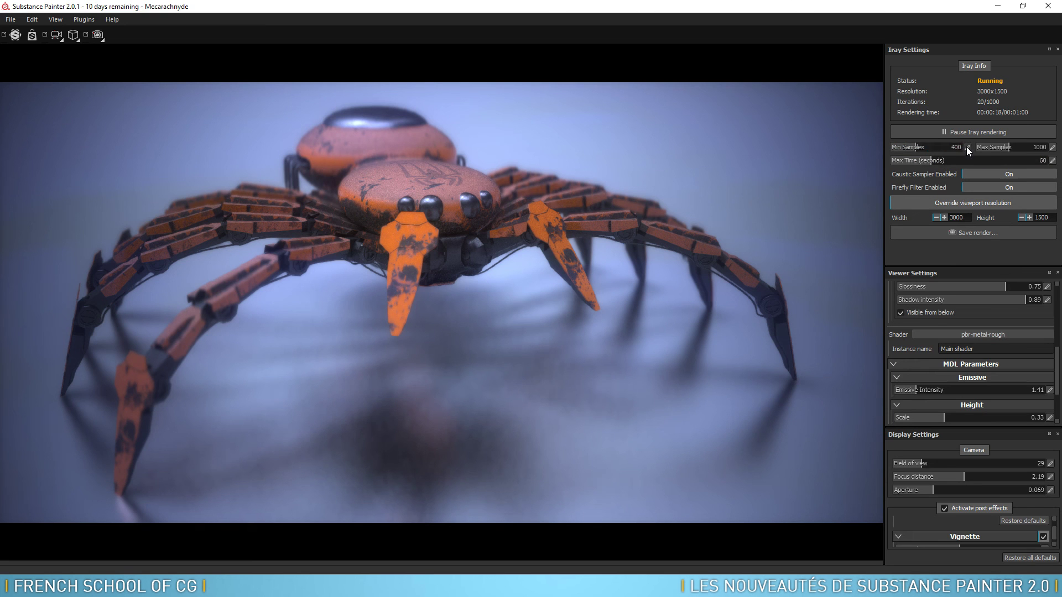